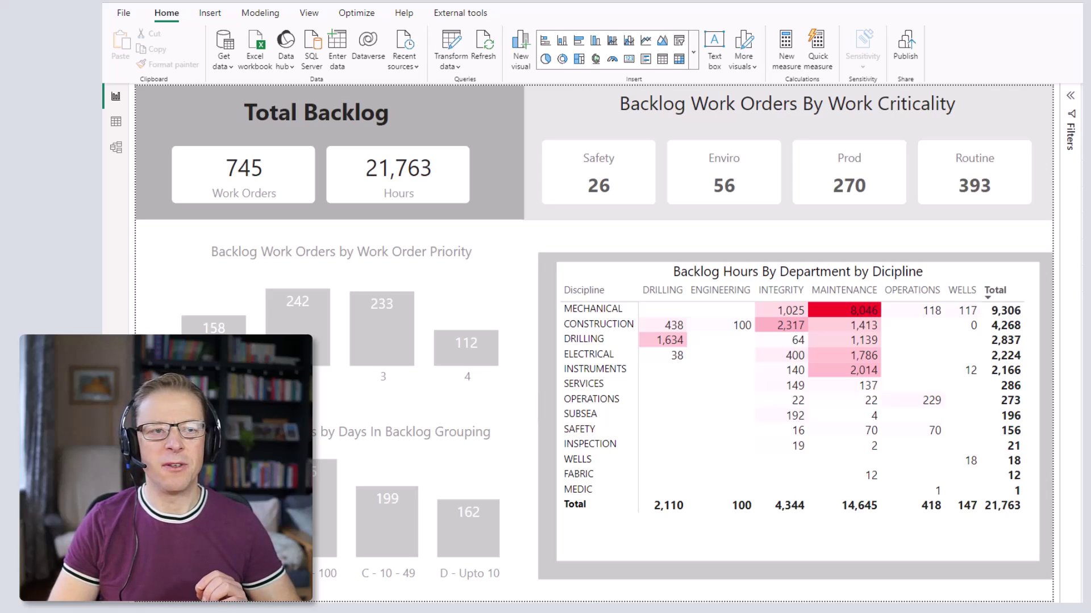
Step: Review the Preview features options for the Button slicer visual and close the options without changes
click(645, 187)
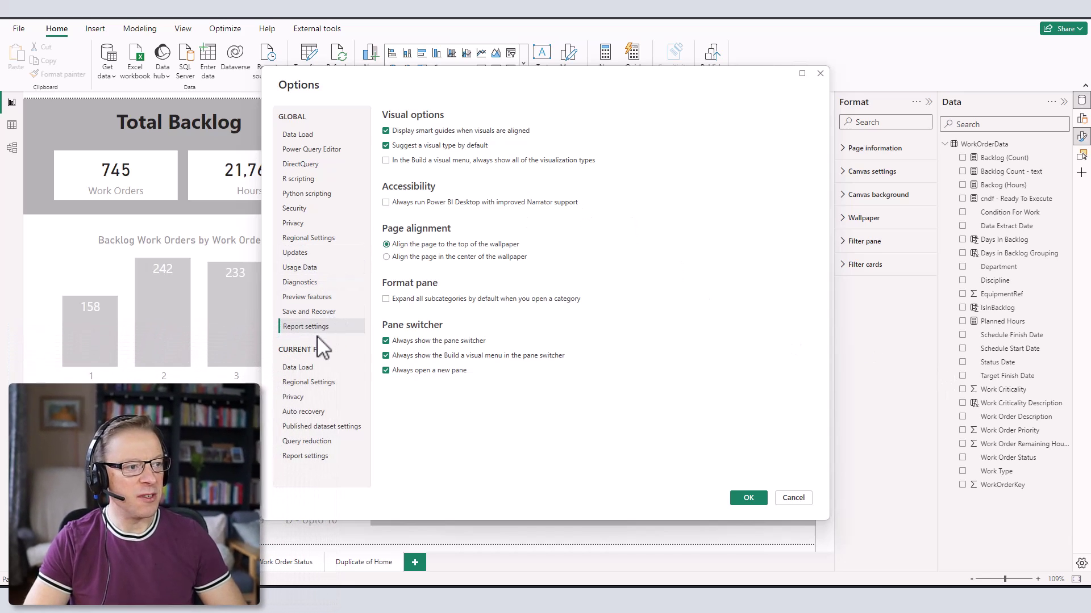
click(303, 296)
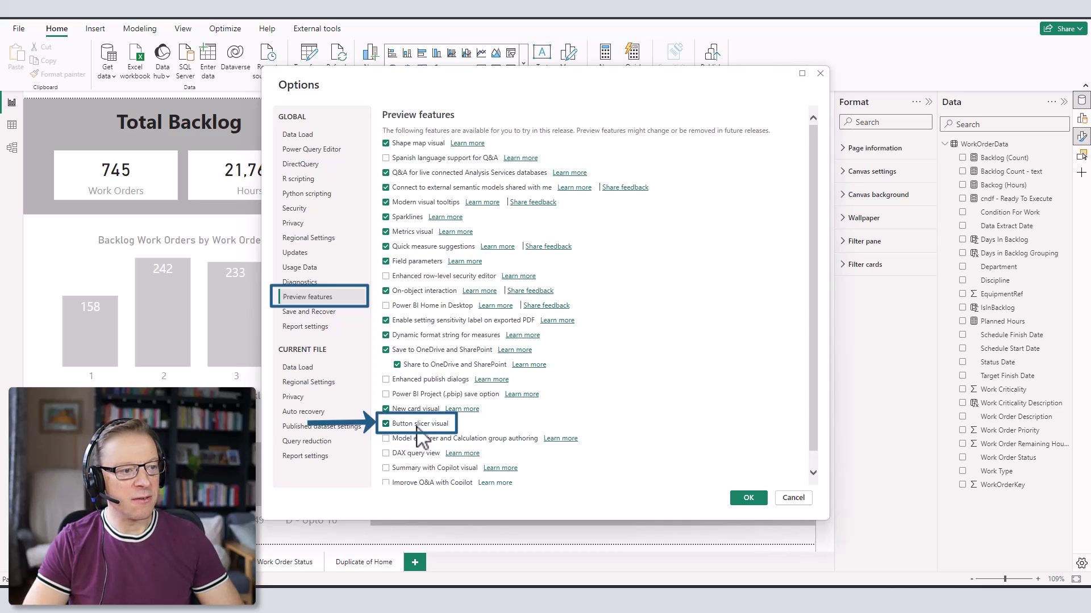
click(789, 498)
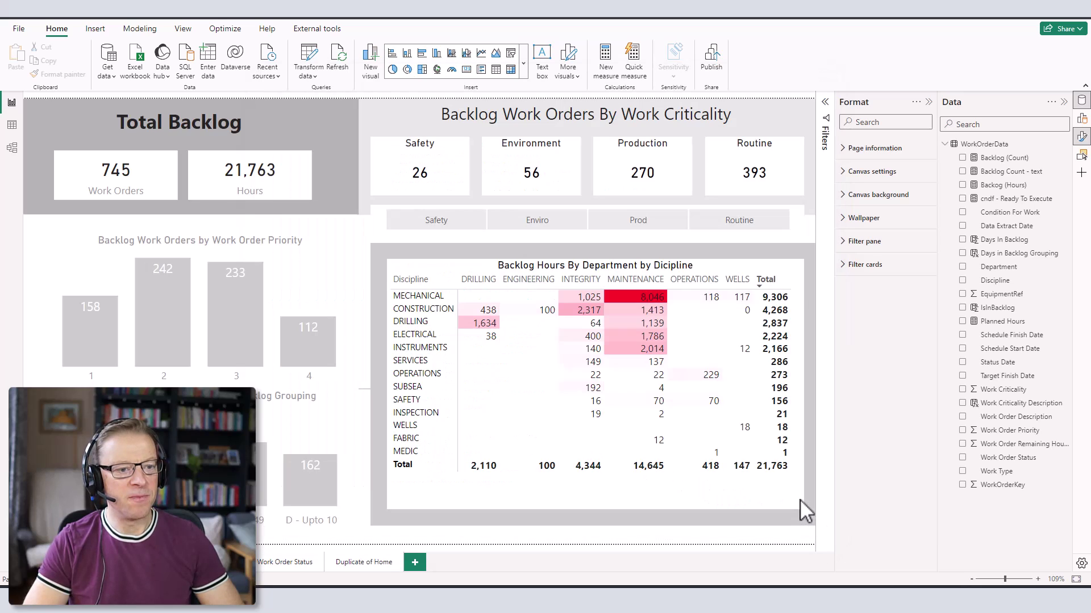
Step: Insert a button slicer and fit it over the row of criticality cards under the Backlog Work Orders By Work Criticality heading
click(524, 63)
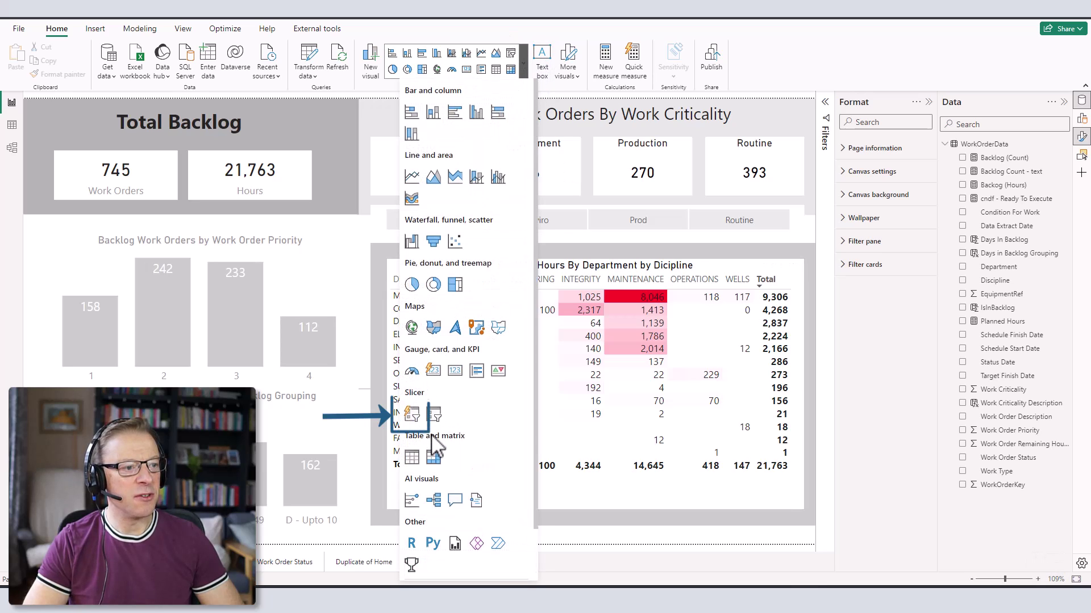
click(411, 414)
drag(294, 190, 486, 154)
drag(555, 227, 799, 224)
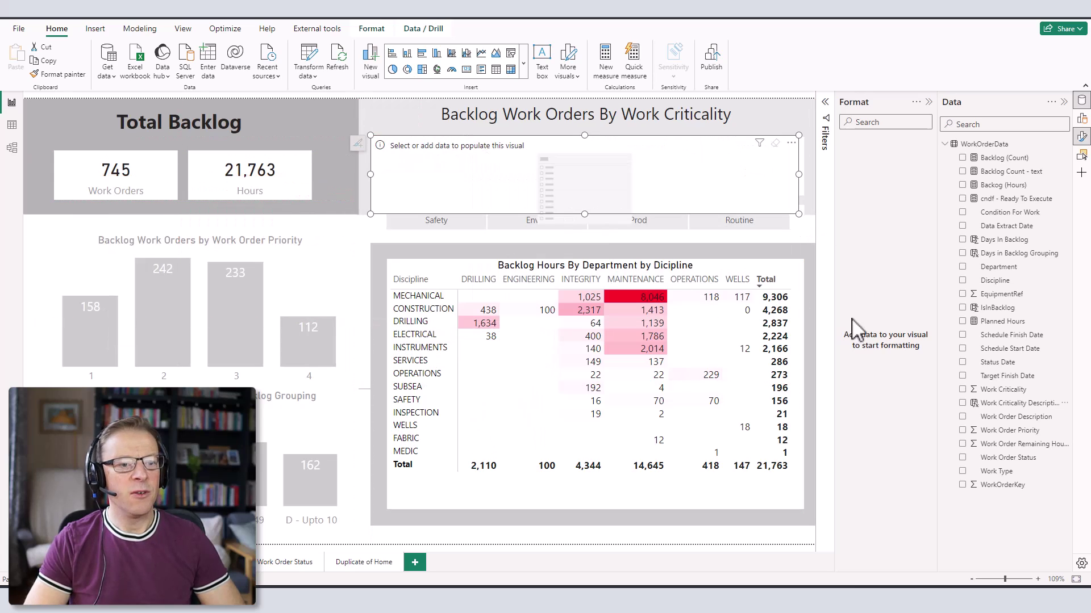
Step: Add the Work Criticality Description field to the button slicer, increase its height and reposition it below the criticality cards
drag(1020, 404, 574, 171)
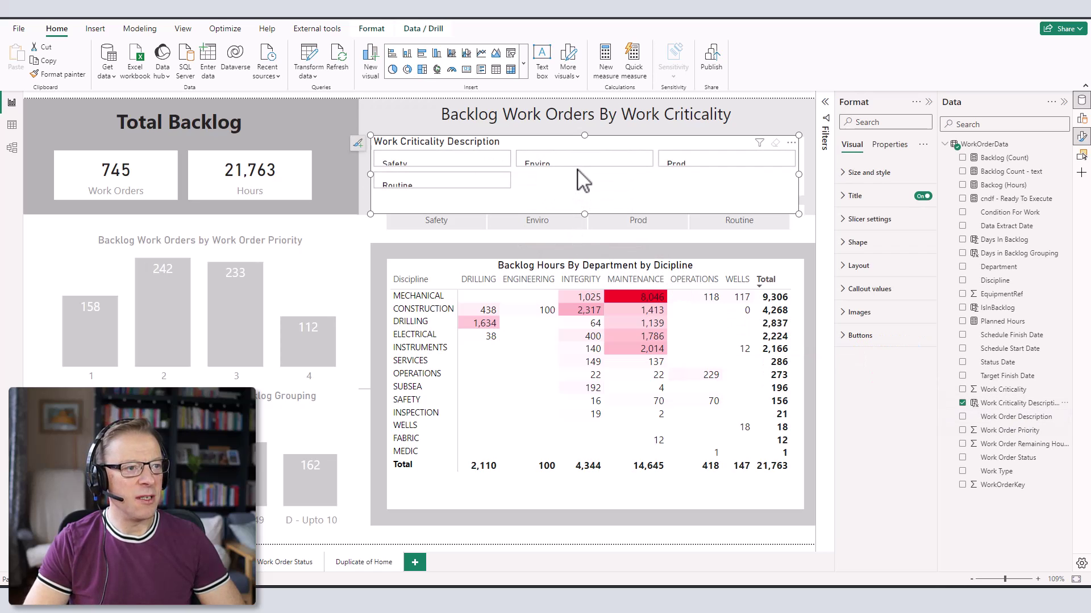
drag(584, 216, 593, 253)
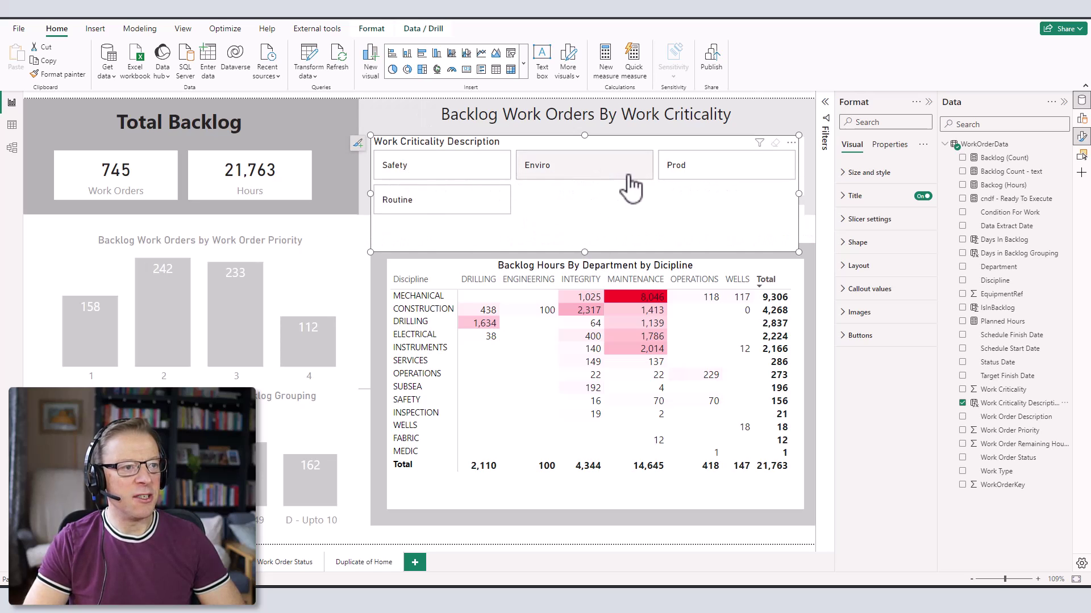
drag(557, 162, 474, 156)
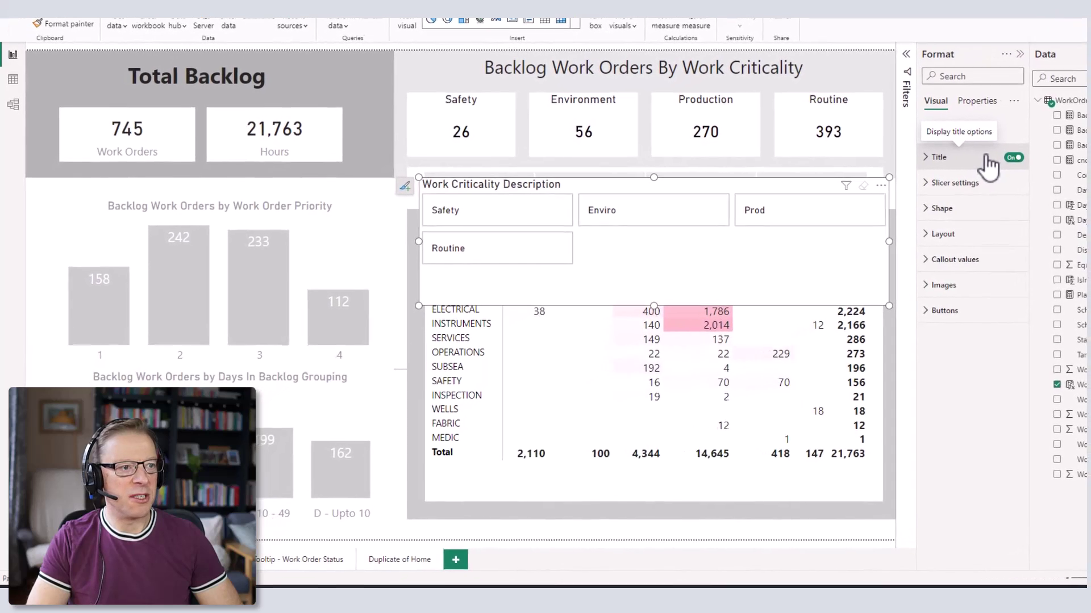
Step: Turn off the button slicer's title and review its size and style settings
click(1056, 140)
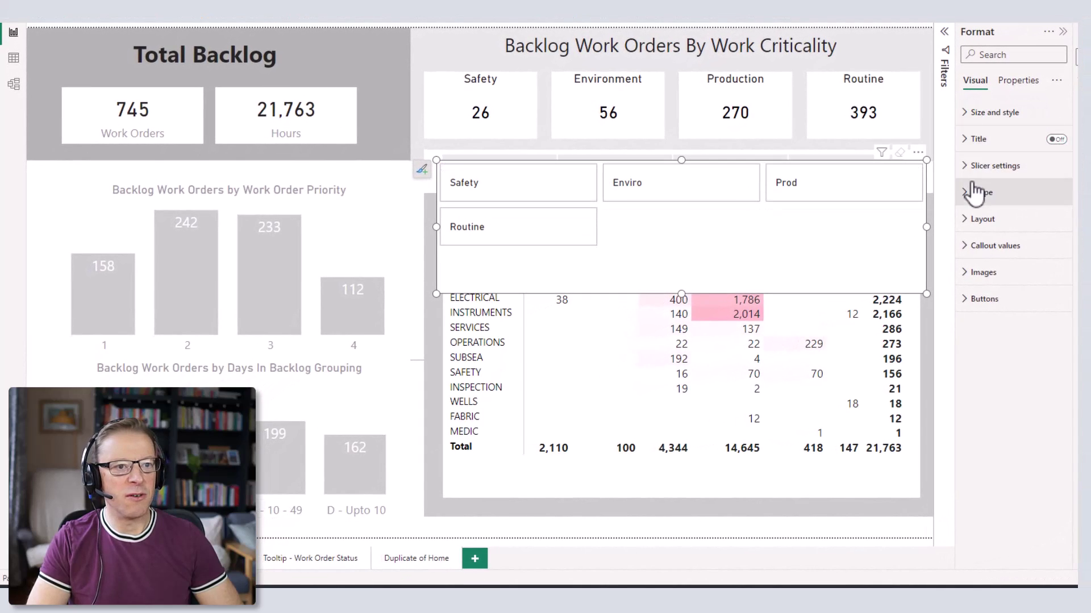
click(982, 114)
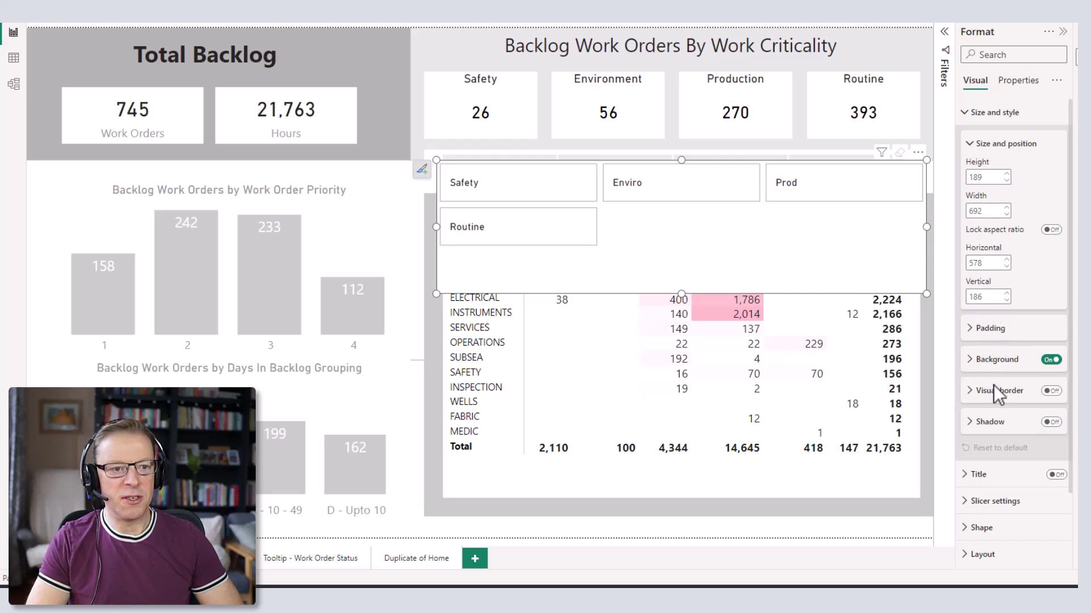
click(967, 114)
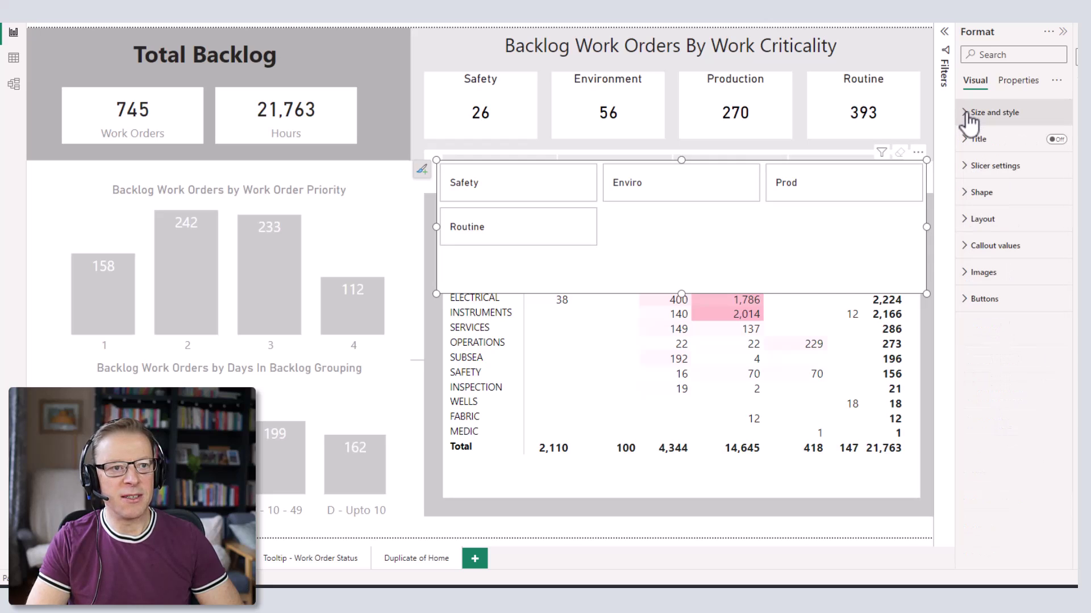
Step: Test the slicer's single selection behaviour by switching between the Safety and Enviro buttons
click(978, 167)
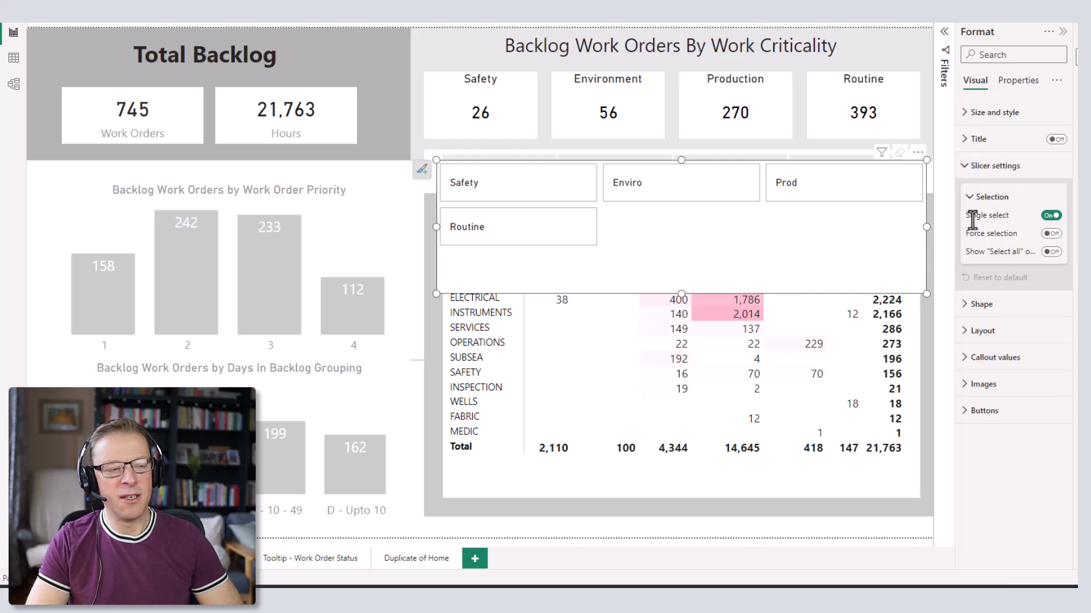
click(550, 195)
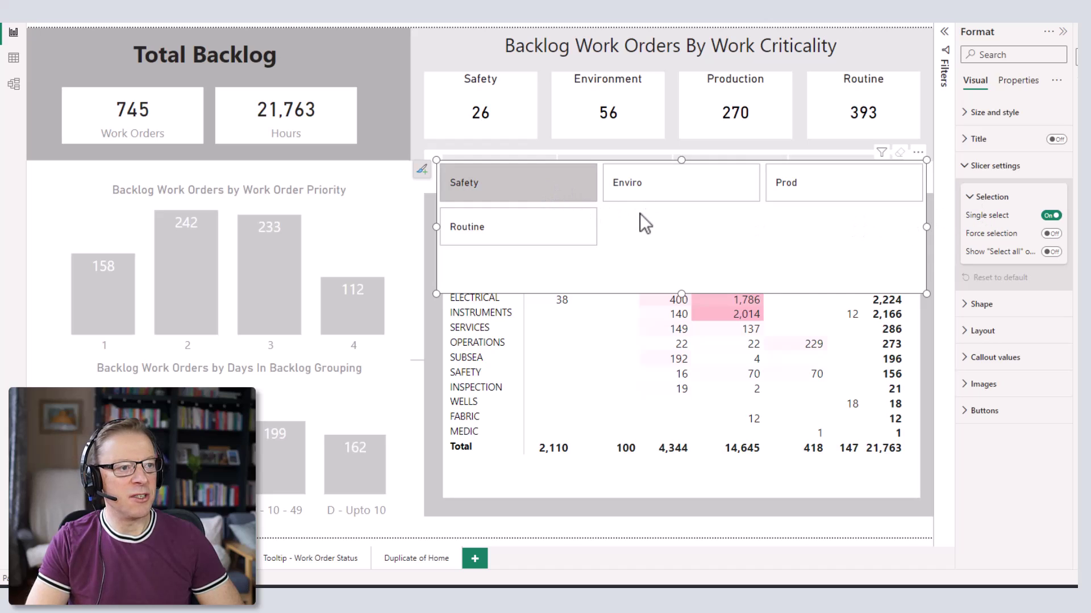
click(676, 193)
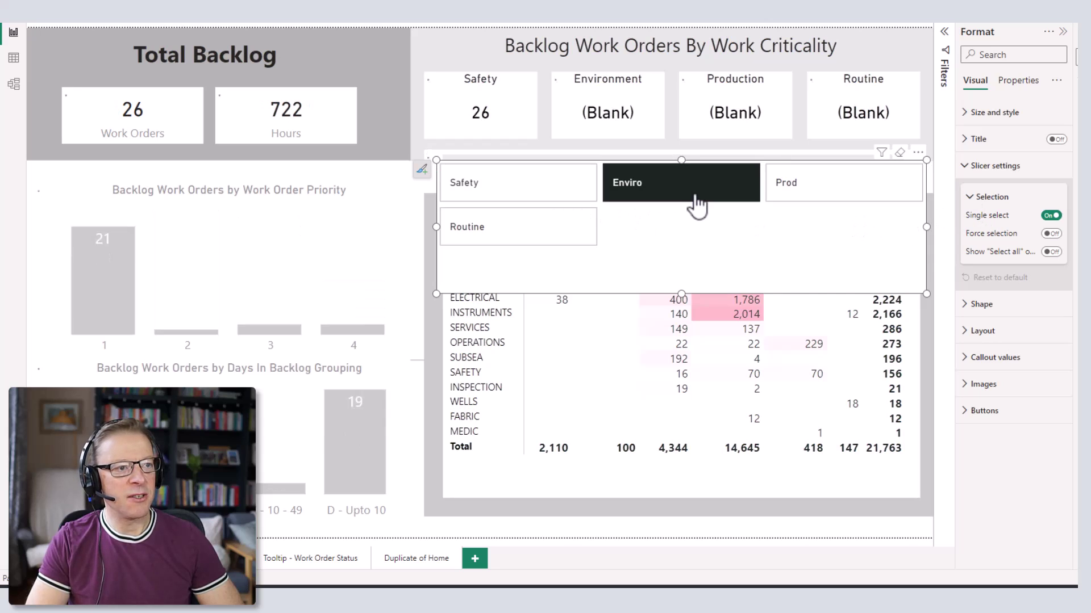
click(566, 196)
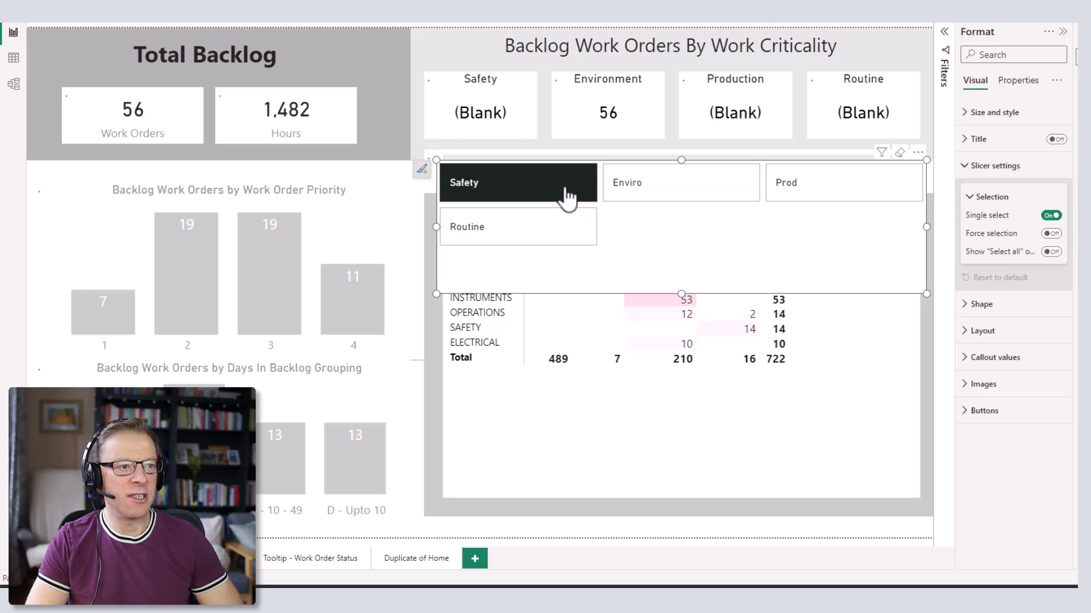
Step: Turn off Single select for the slicer and test multiple selections, leaving only Prod selected
click(1052, 216)
click(676, 196)
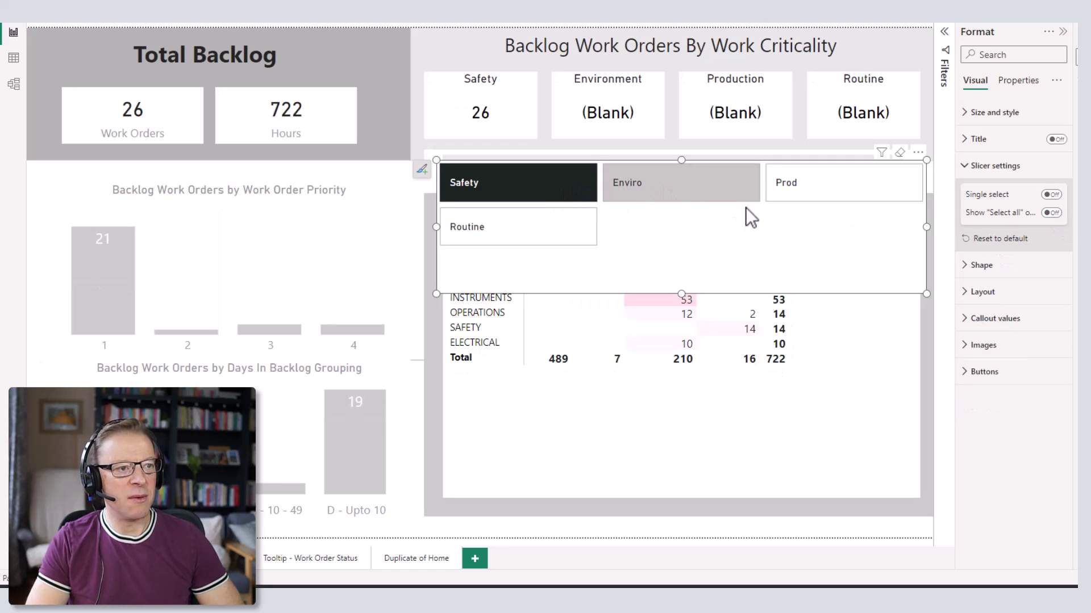
click(818, 190)
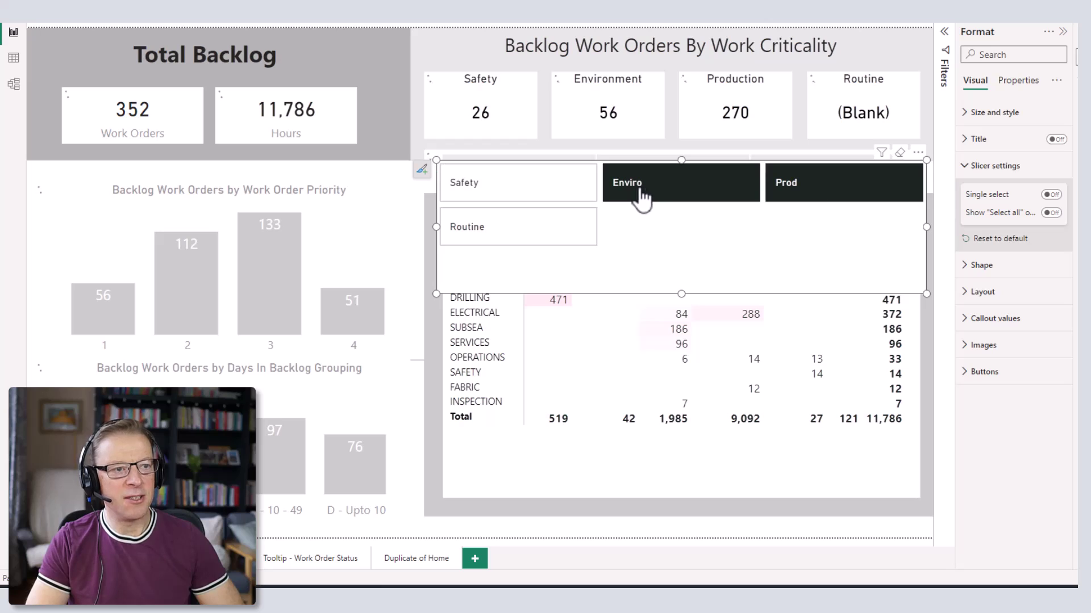
click(808, 204)
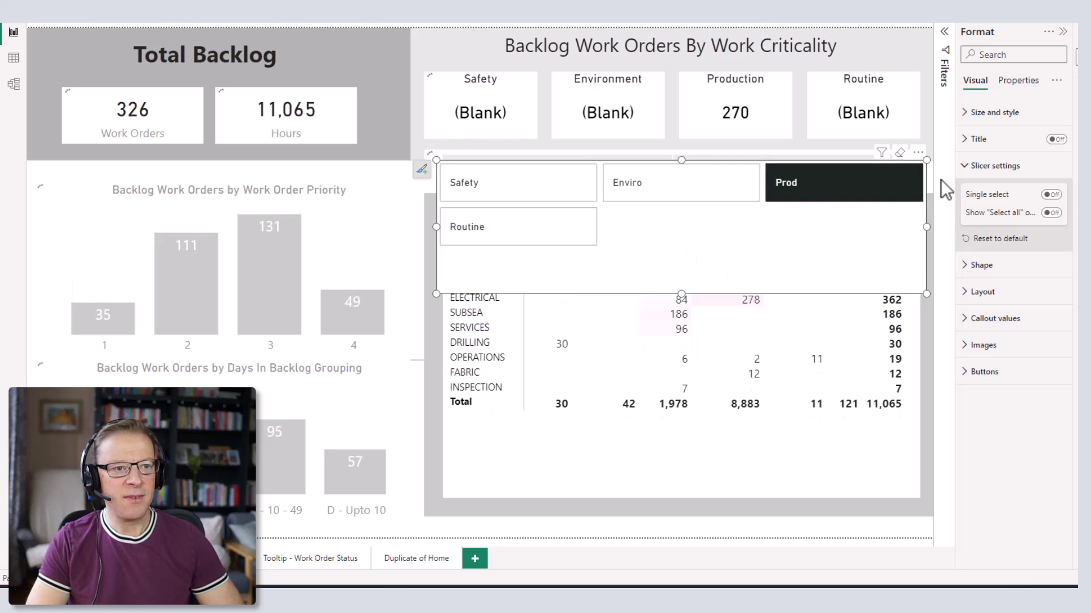
click(966, 166)
double_click(556, 209)
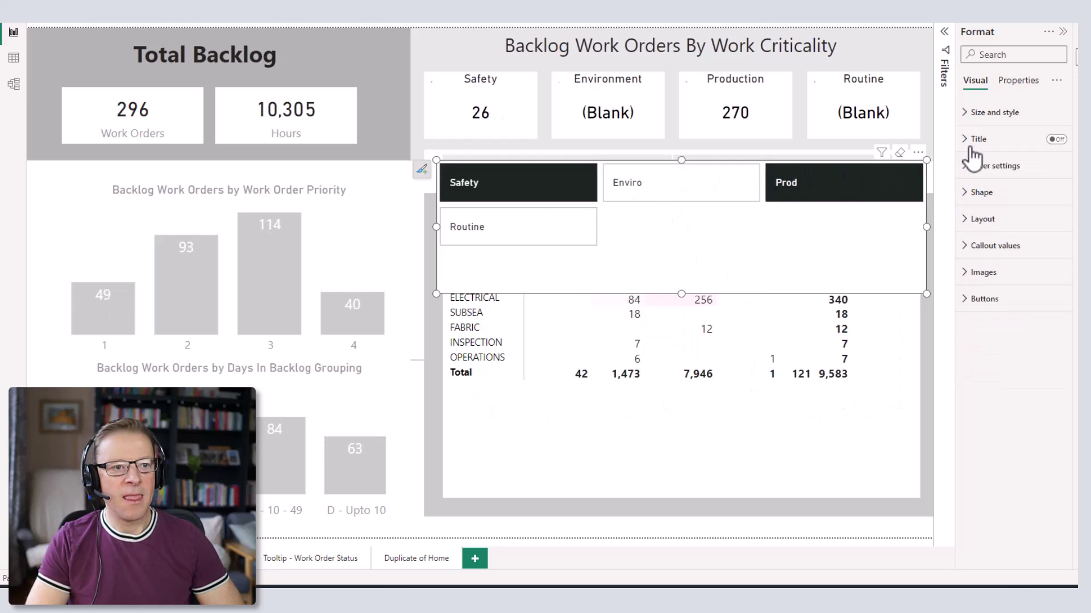
Step: Set the slicer button shape to Rounded Rectangle with 6 px rounded corners
click(972, 198)
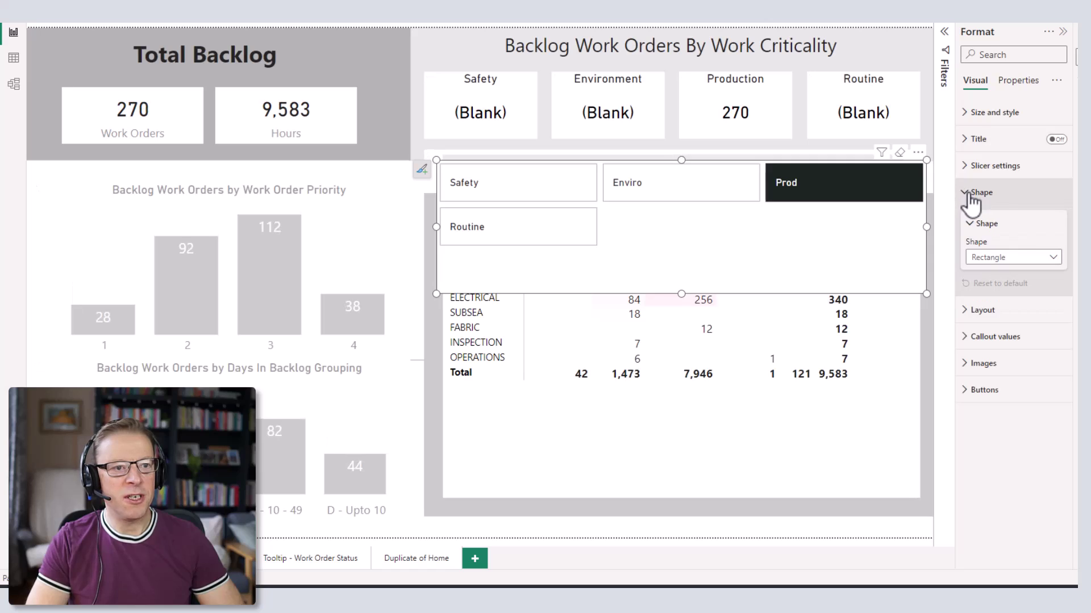
click(999, 259)
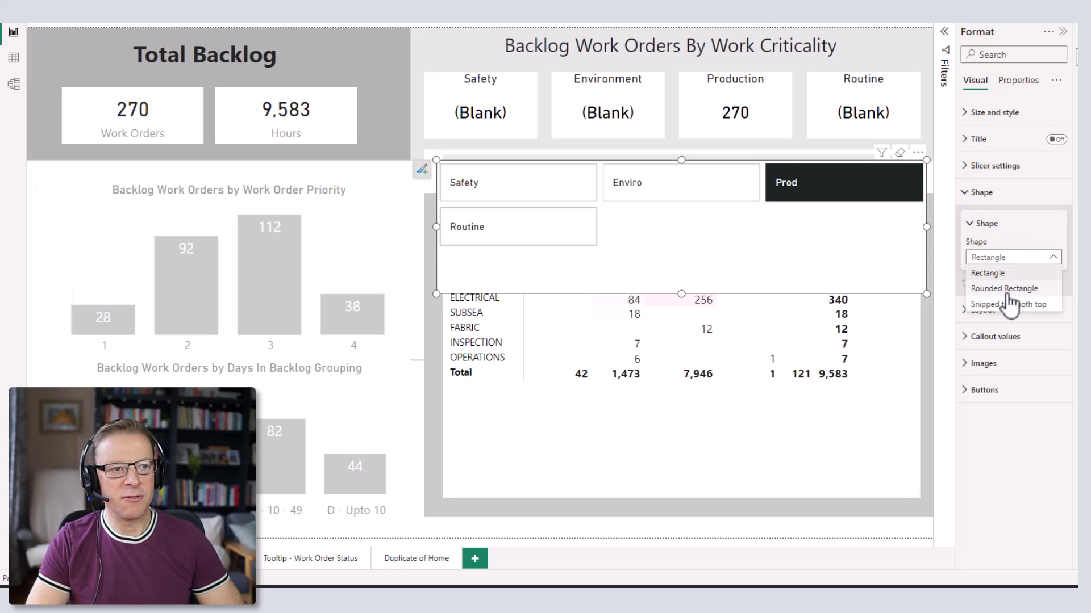
click(1006, 291)
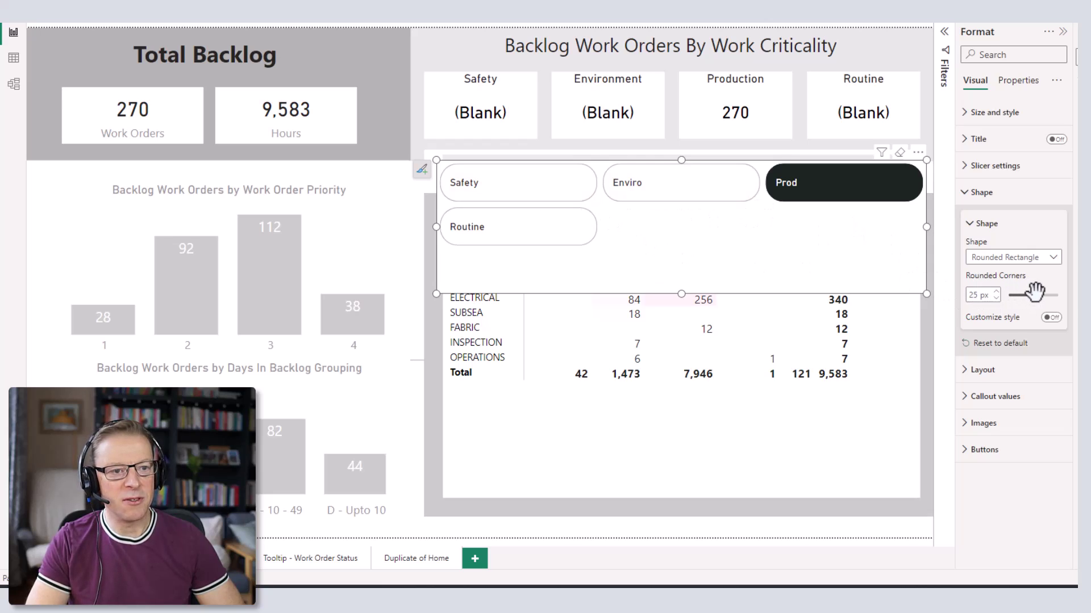
drag(1035, 291, 1018, 291)
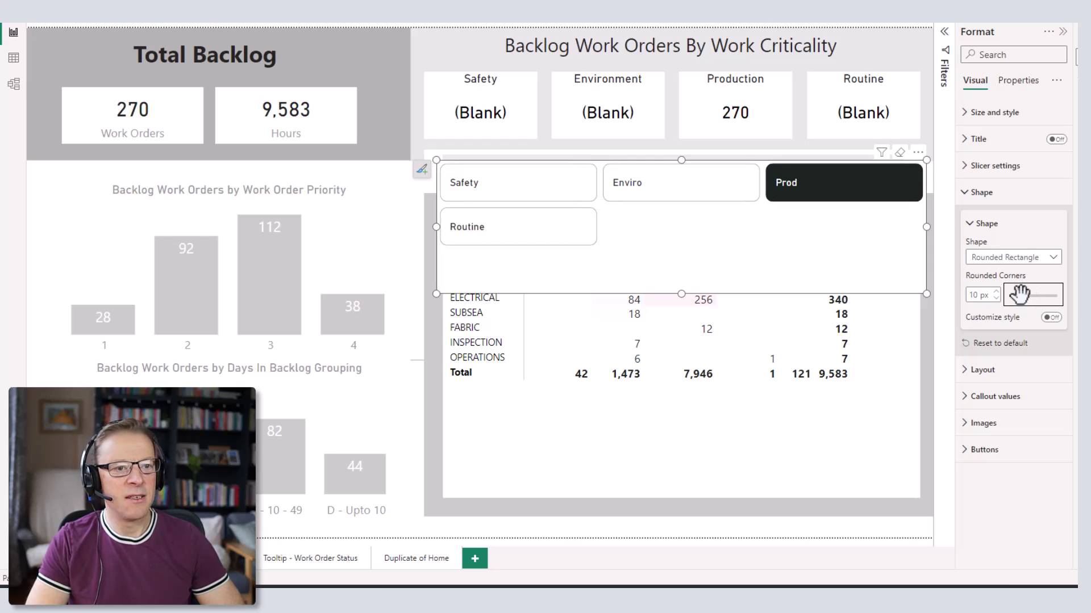
drag(1016, 293, 1014, 294)
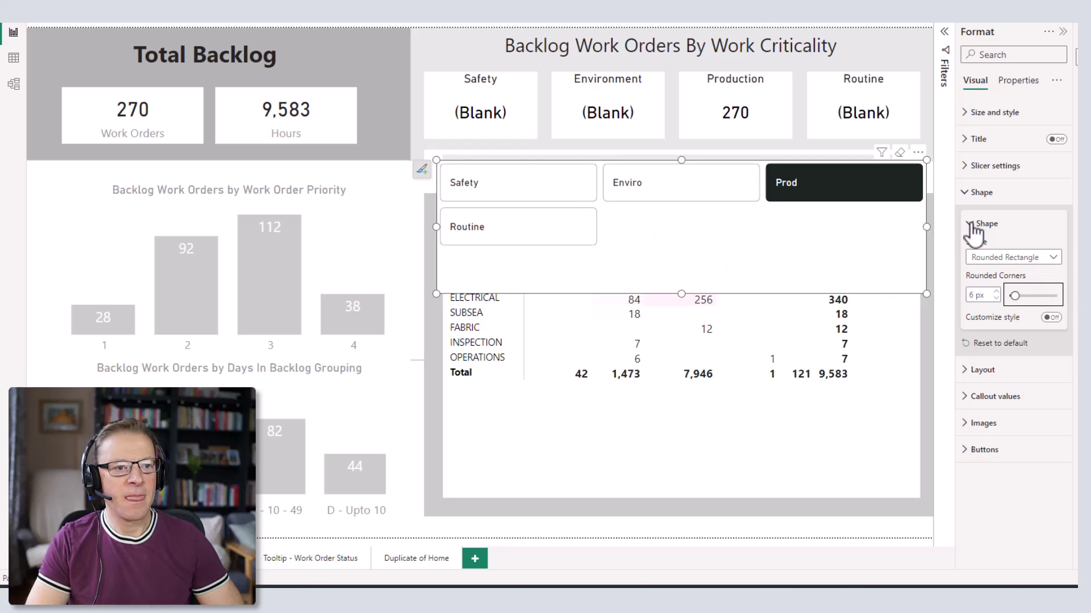
Step: Try the Snipped tab, both top shape with 15 px bottom snips and a customized 26 px top left corner
click(1000, 262)
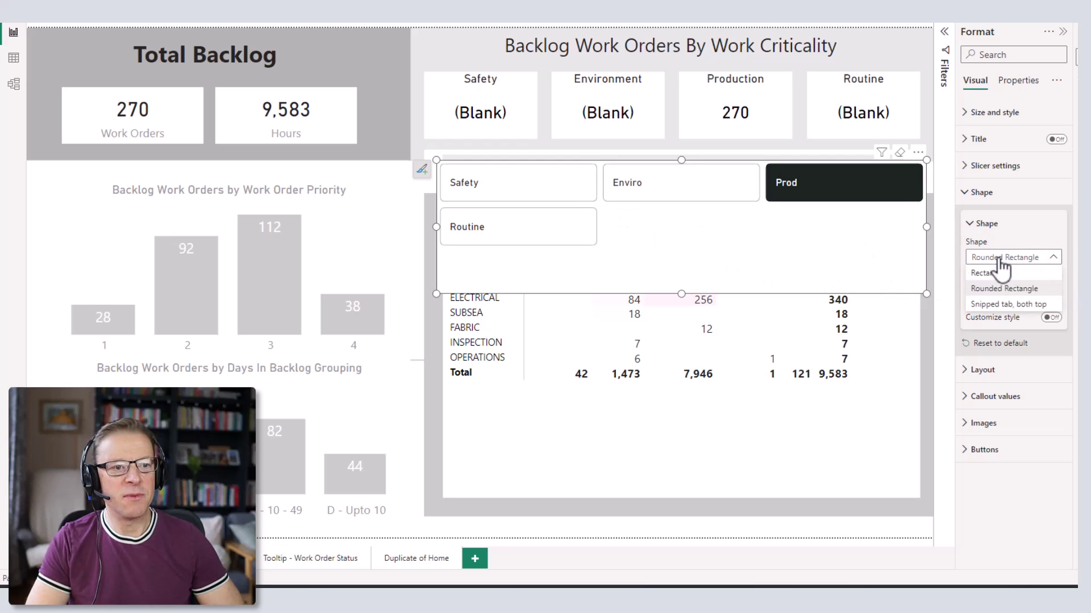
click(998, 305)
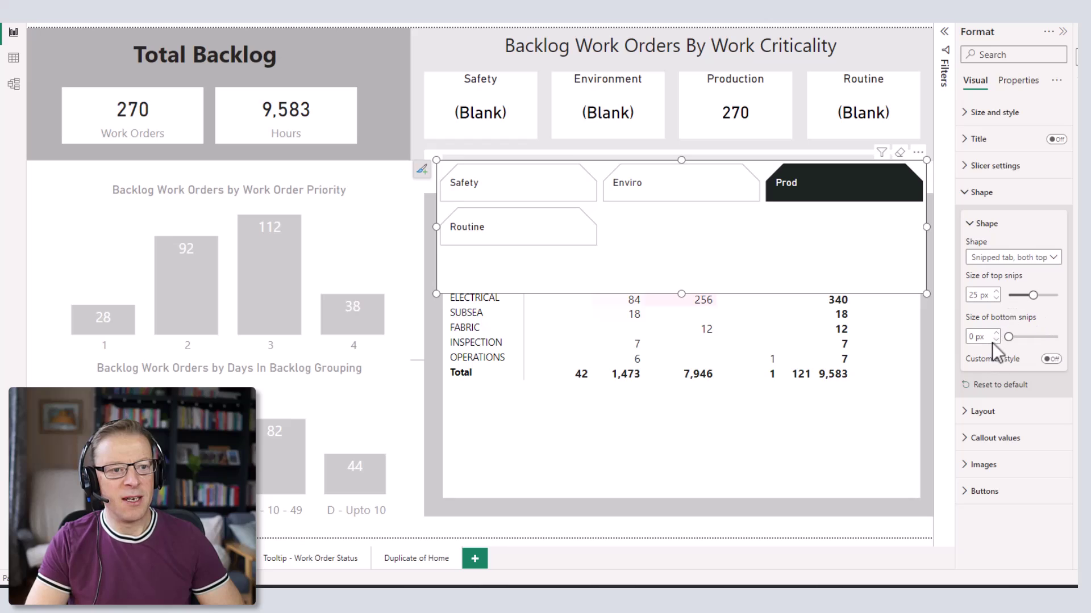
mouse_move(1007, 335)
mouse_down()
mouse_move(1035, 337)
mouse_move(1006, 337)
mouse_up()
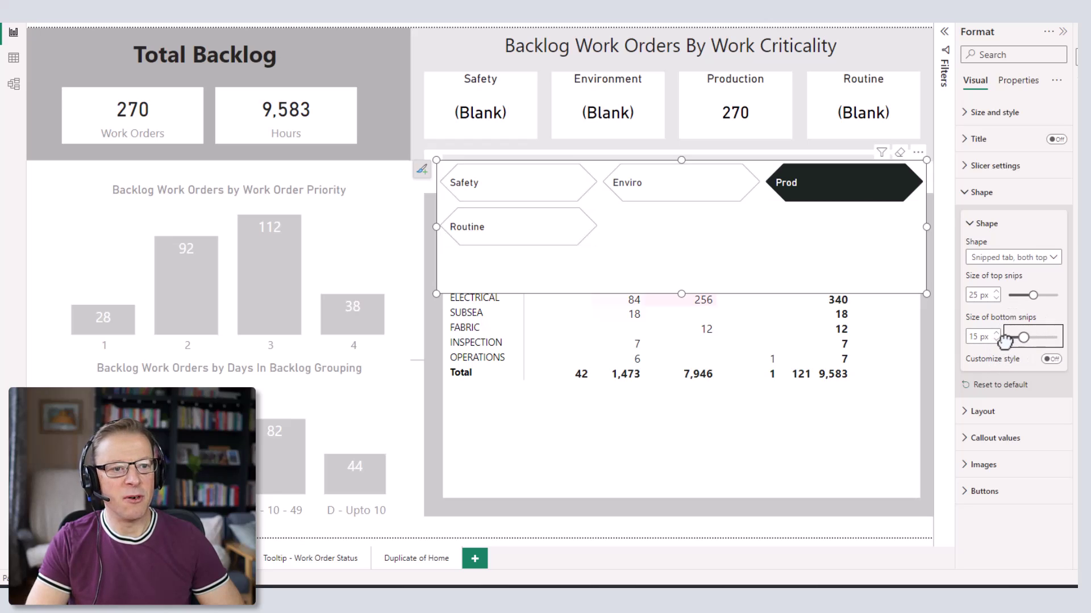
click(1051, 359)
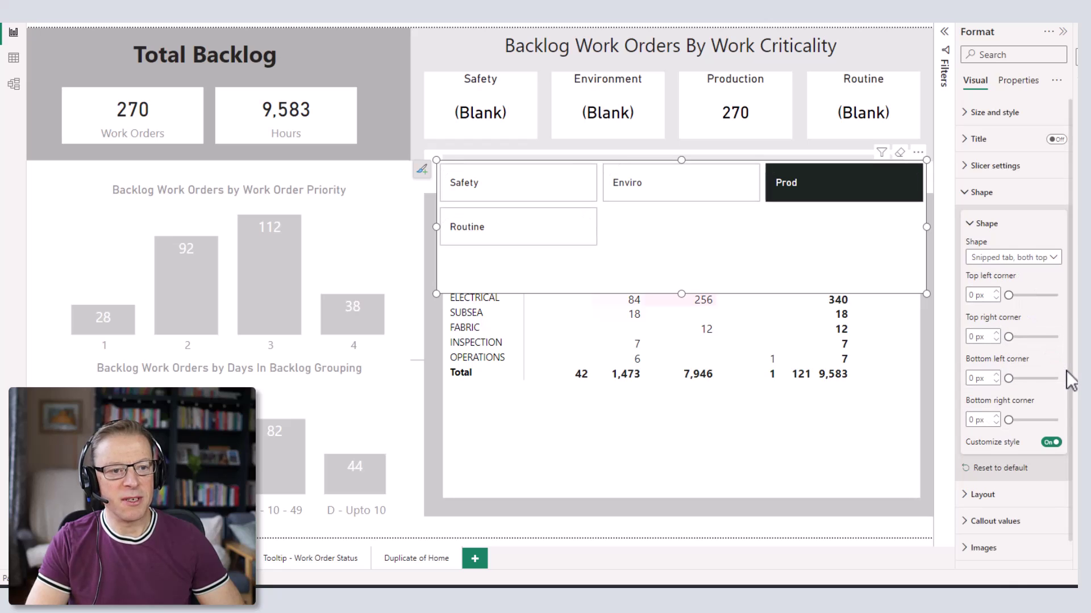
drag(1006, 296, 1034, 296)
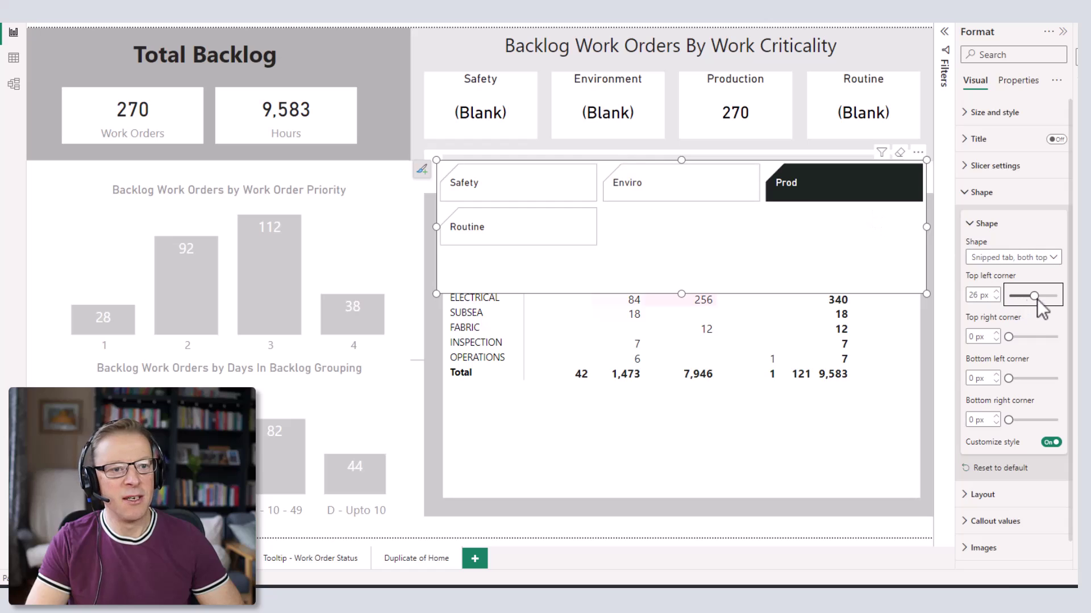
drag(1034, 296, 1009, 295)
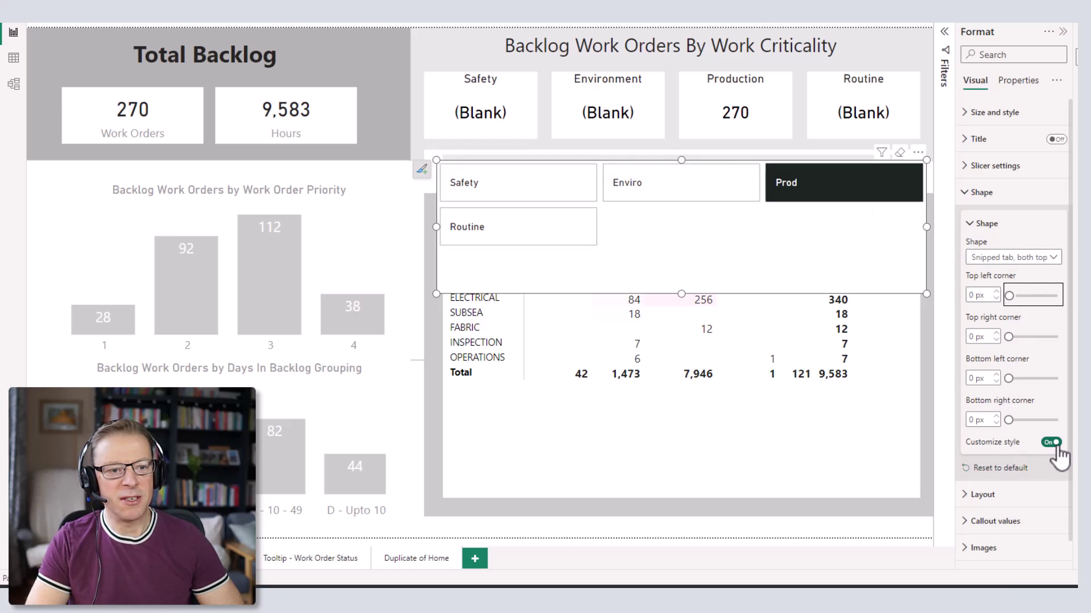
Step: Set the slicer button shape back to Rounded Rectangle and collapse the shape settings
click(1000, 259)
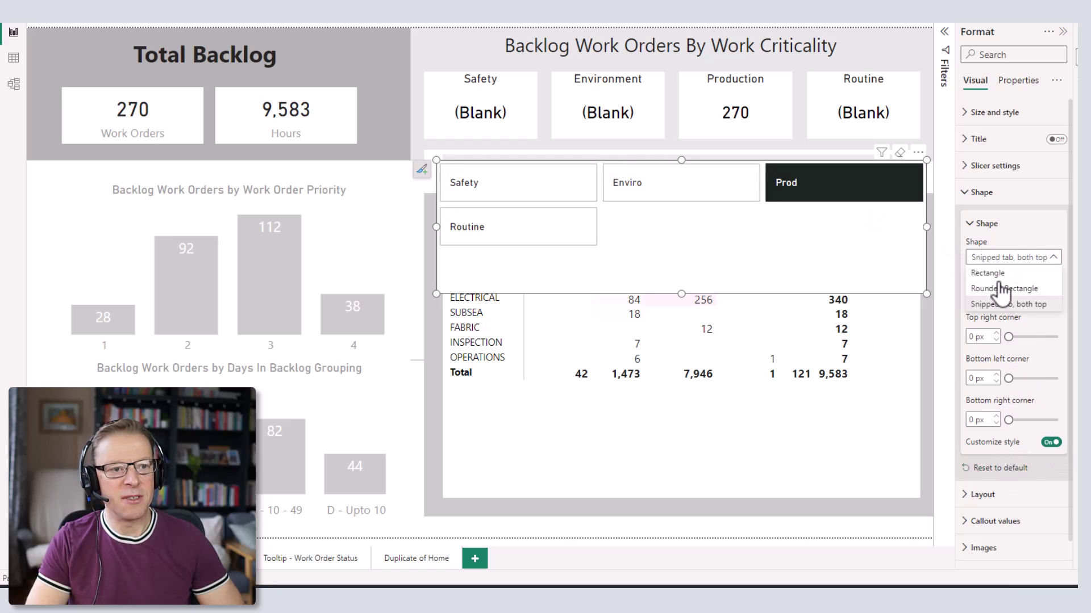
key(Escape)
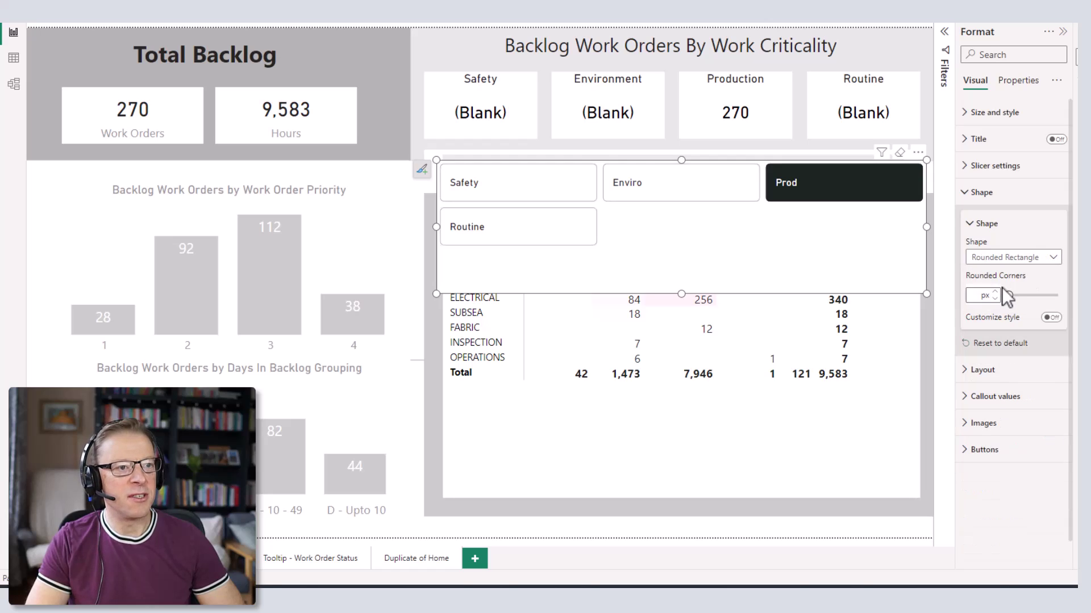
click(972, 225)
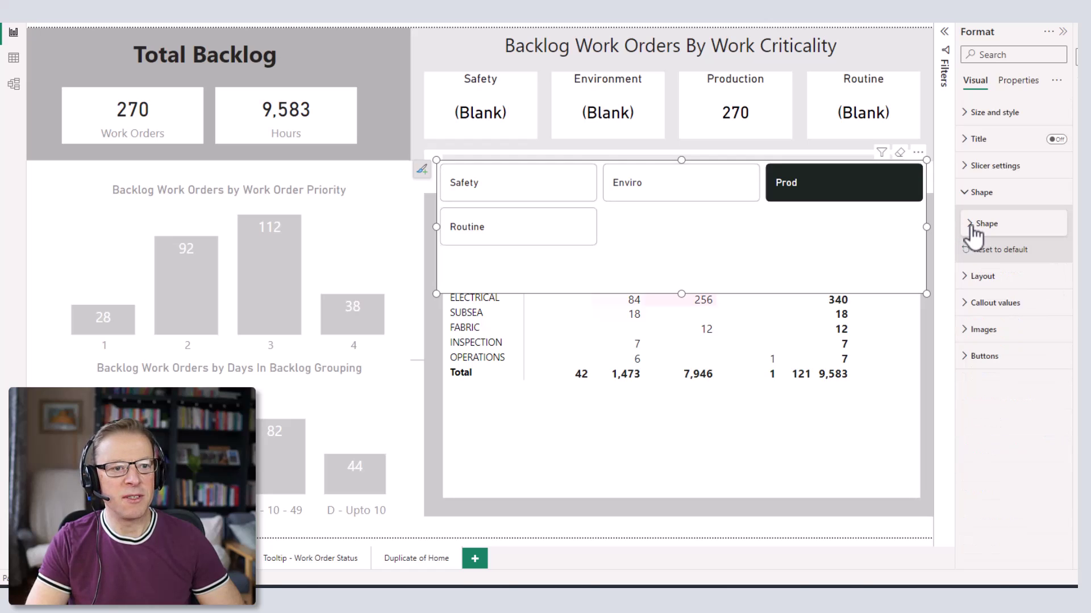
click(966, 193)
Step: Set the button slicer's layout to 1 row
click(968, 220)
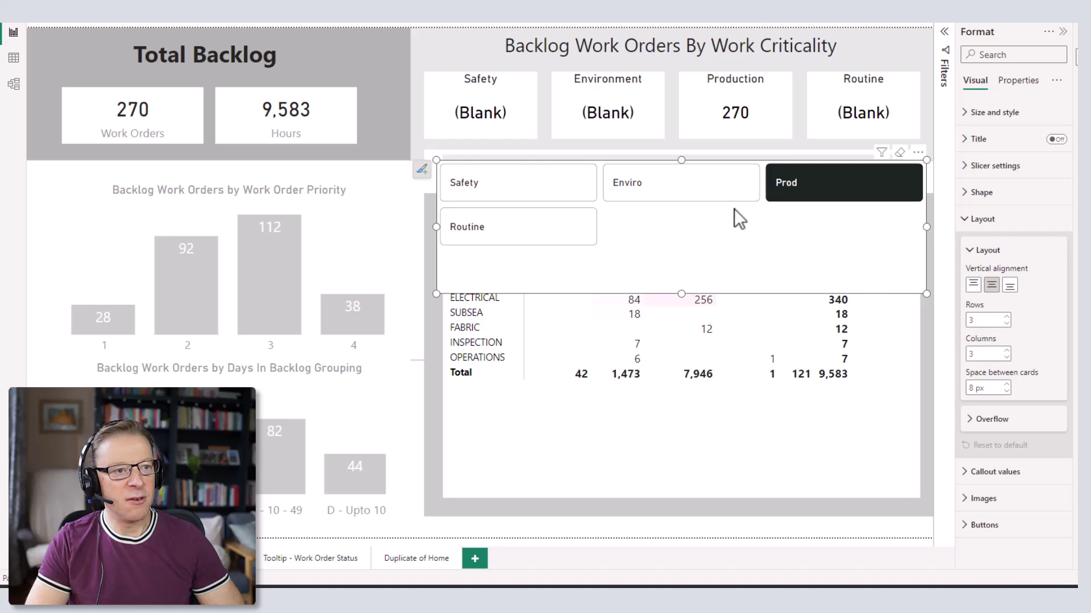
click(1006, 323)
click(1007, 323)
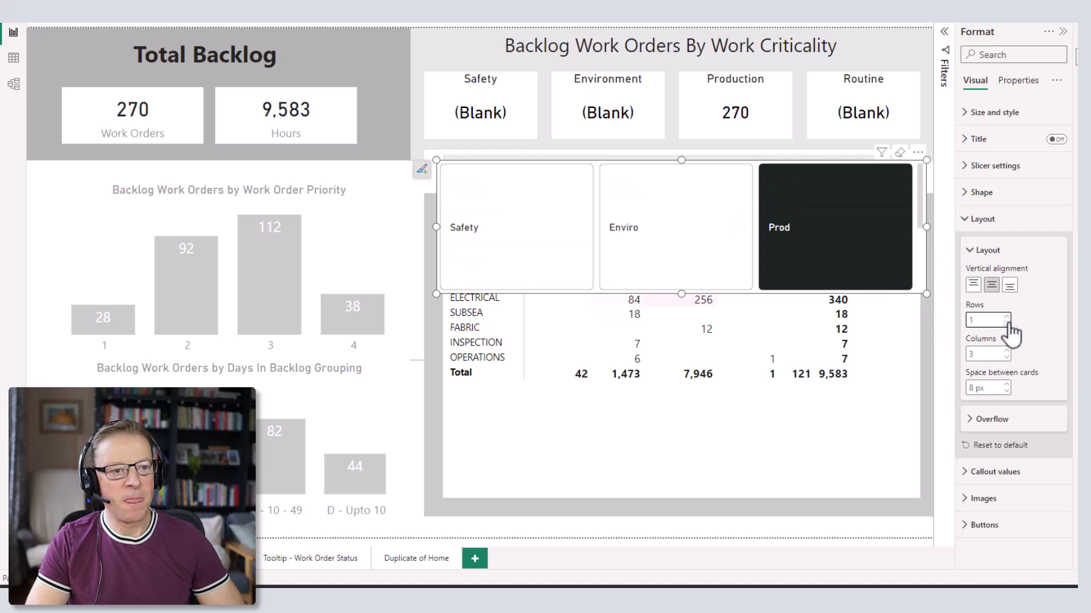
Step: Set the slicer layout to 4 columns with 12 px between cards and clear the Prod selection
click(1006, 350)
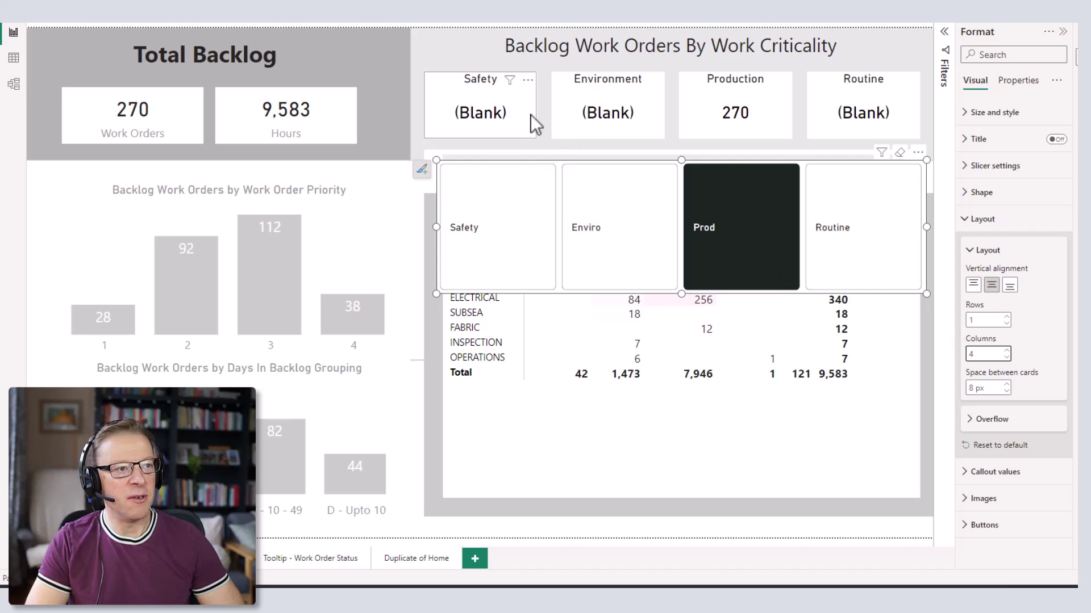
click(739, 208)
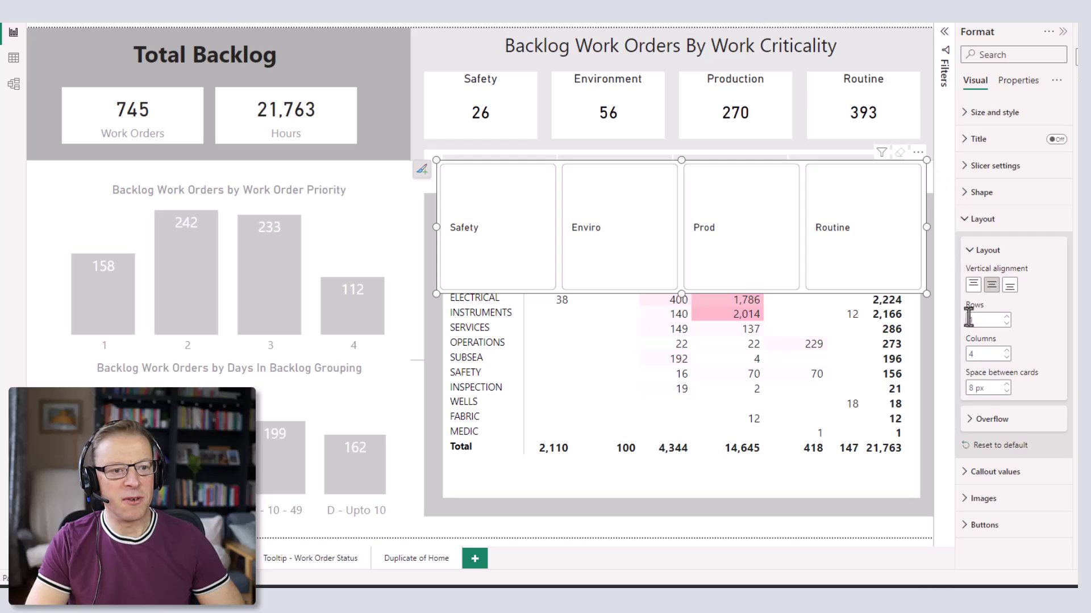
click(1007, 385)
click(1006, 385)
click(1006, 385)
click(1006, 385)
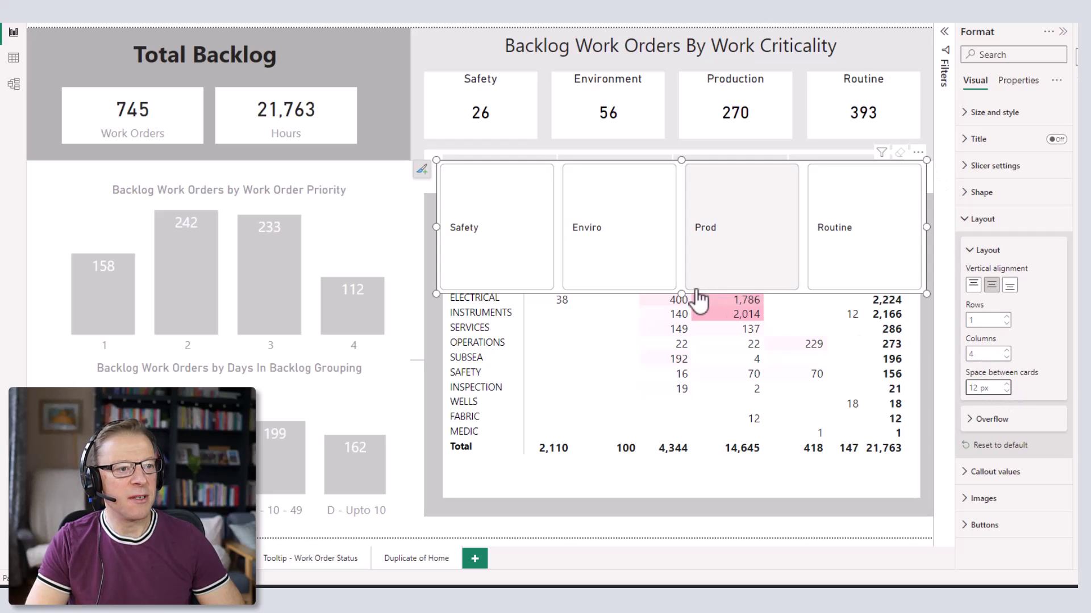
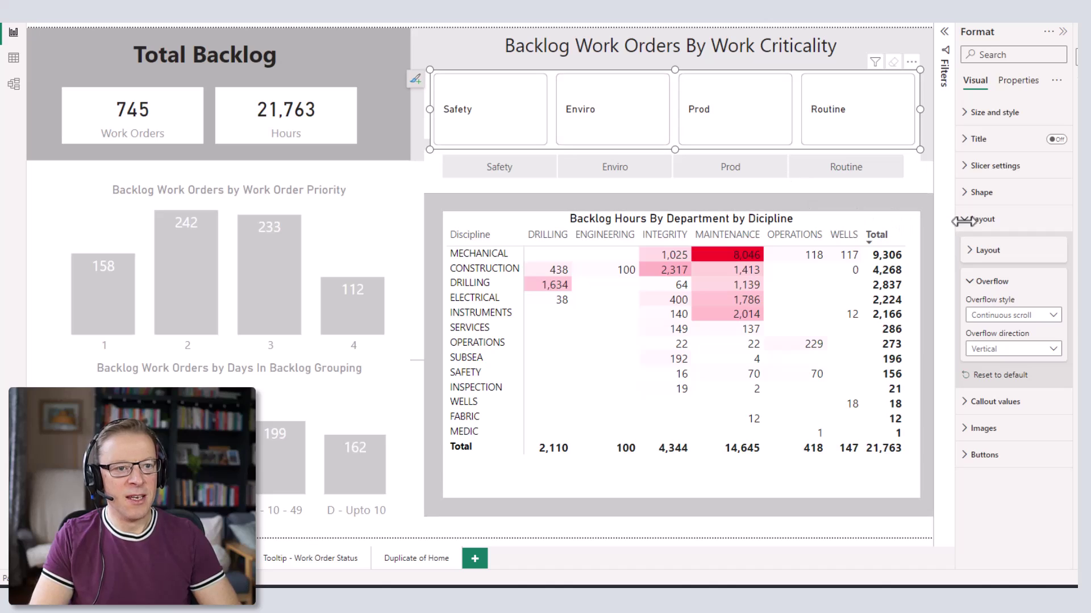
Step: Try a 3-column slicer layout to test vertical continuous scrolling of the overflowing buttons
click(978, 250)
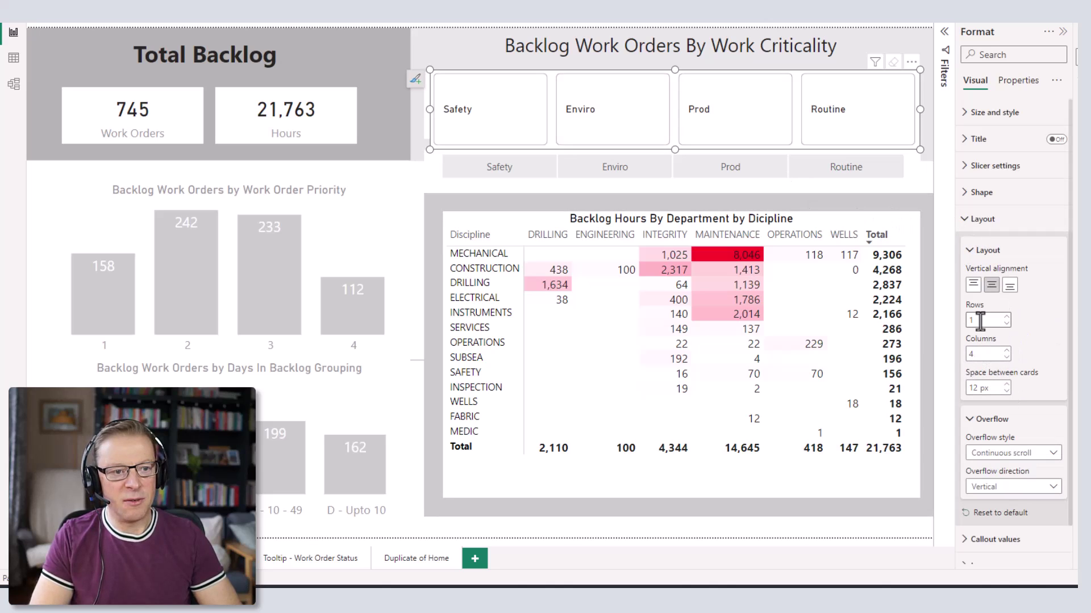
click(1006, 358)
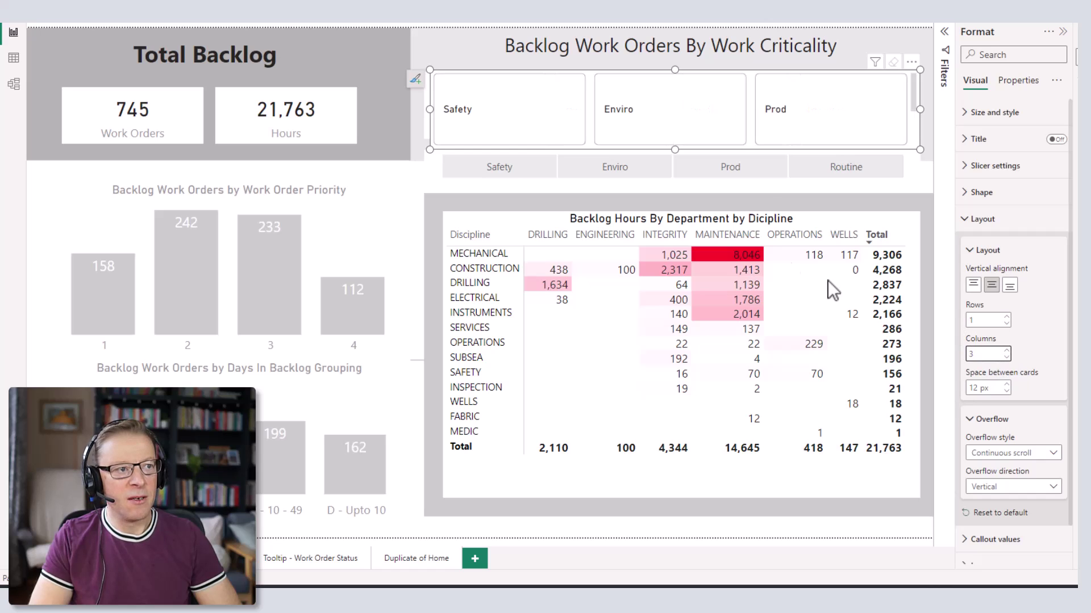
click(910, 94)
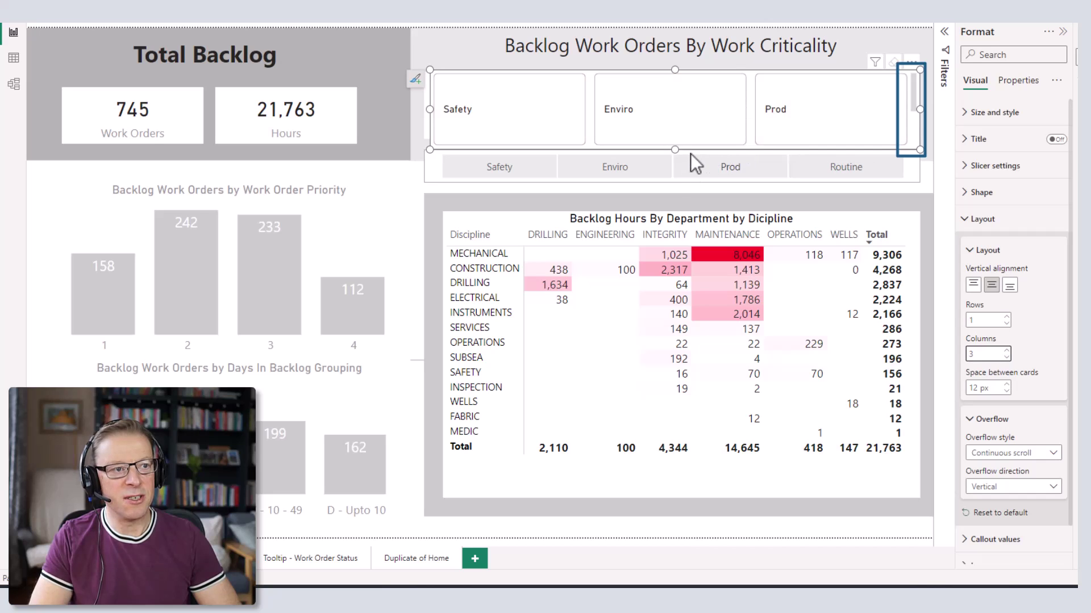
mouse_move(680, 150)
mouse_down()
mouse_move(696, 250)
mouse_move(701, 148)
mouse_up()
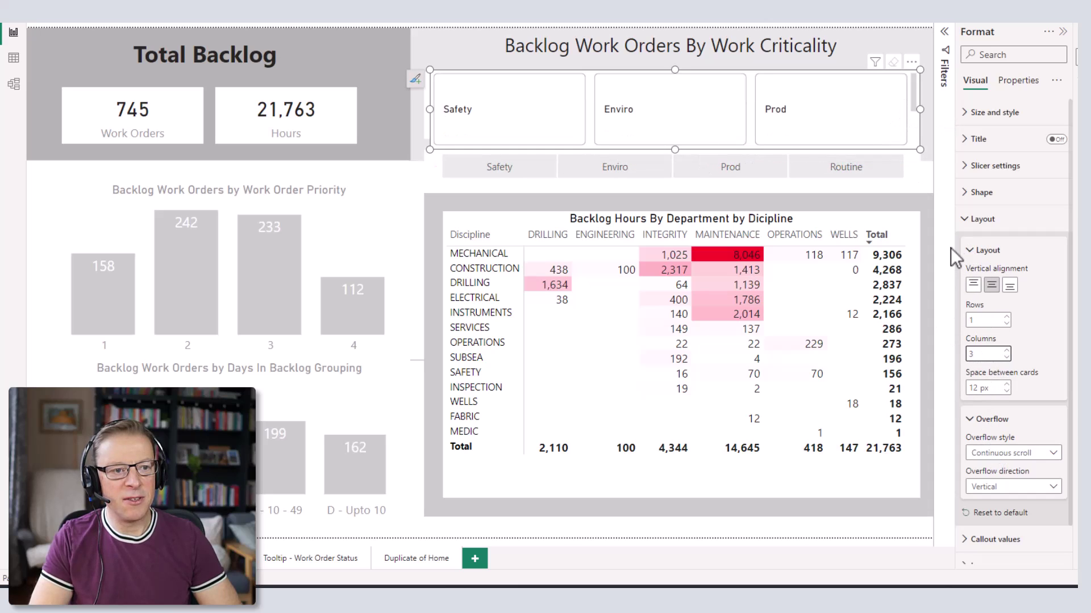
click(972, 254)
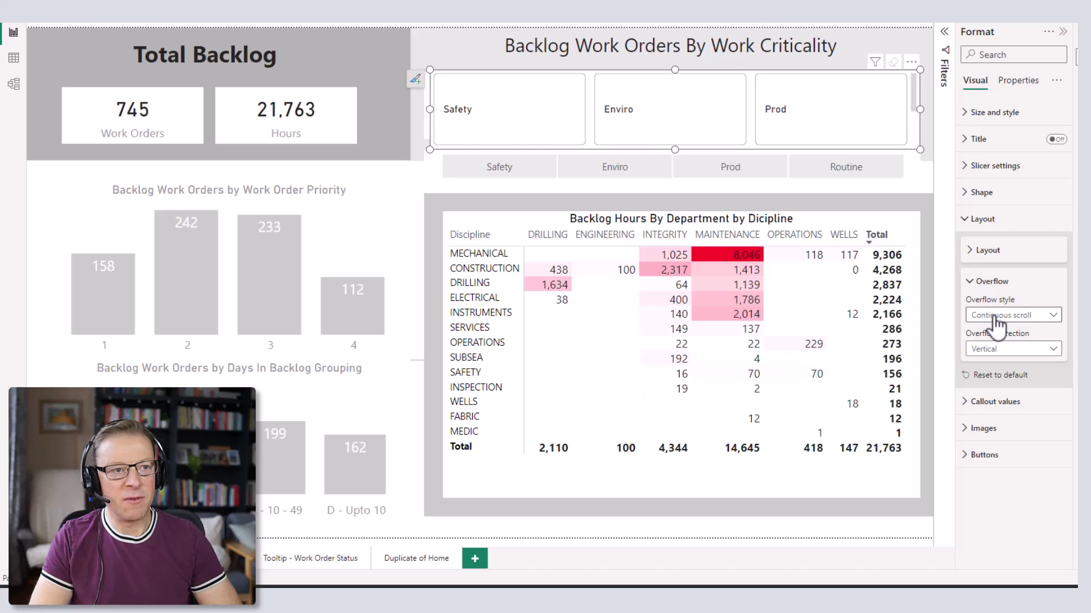
mouse_move(915, 94)
mouse_down()
mouse_move(918, 145)
mouse_move(911, 87)
mouse_up()
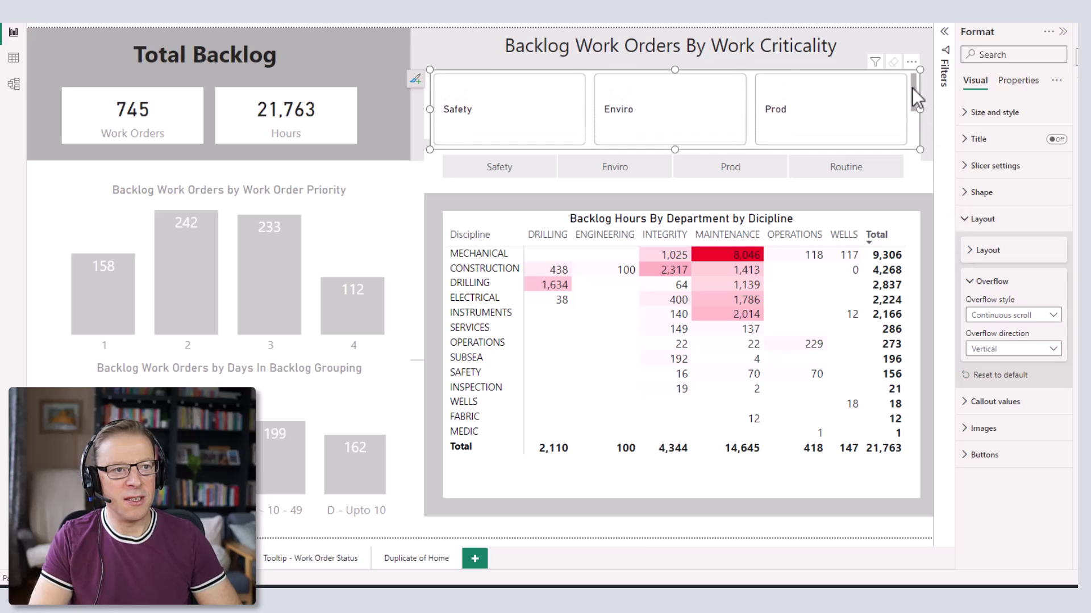
Step: Try the Paginated overflow style and page vertically back and forth through the slicer buttons
click(1014, 318)
click(1001, 345)
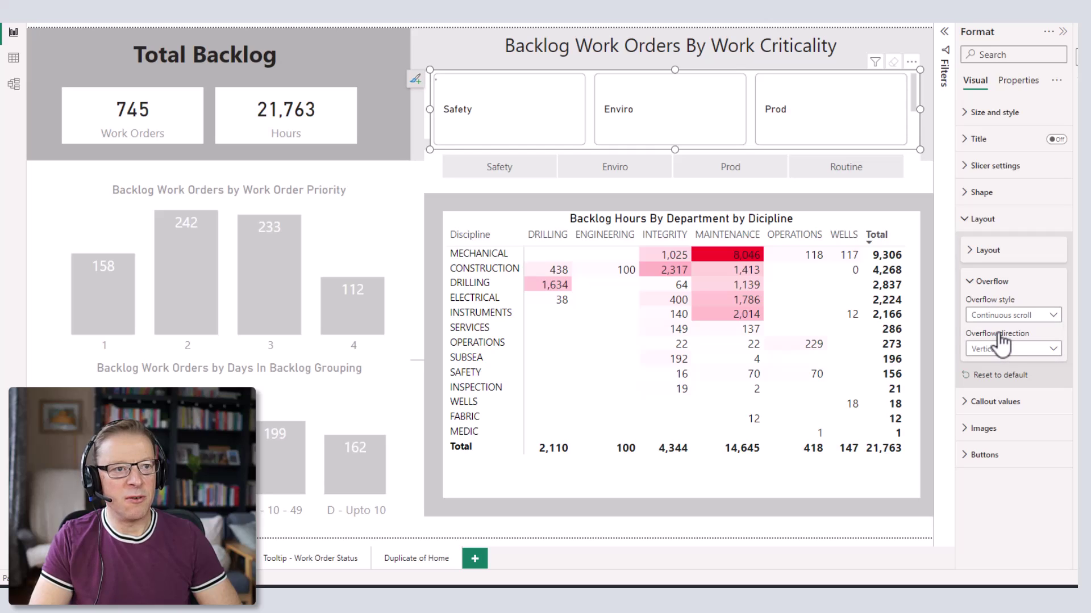
click(675, 139)
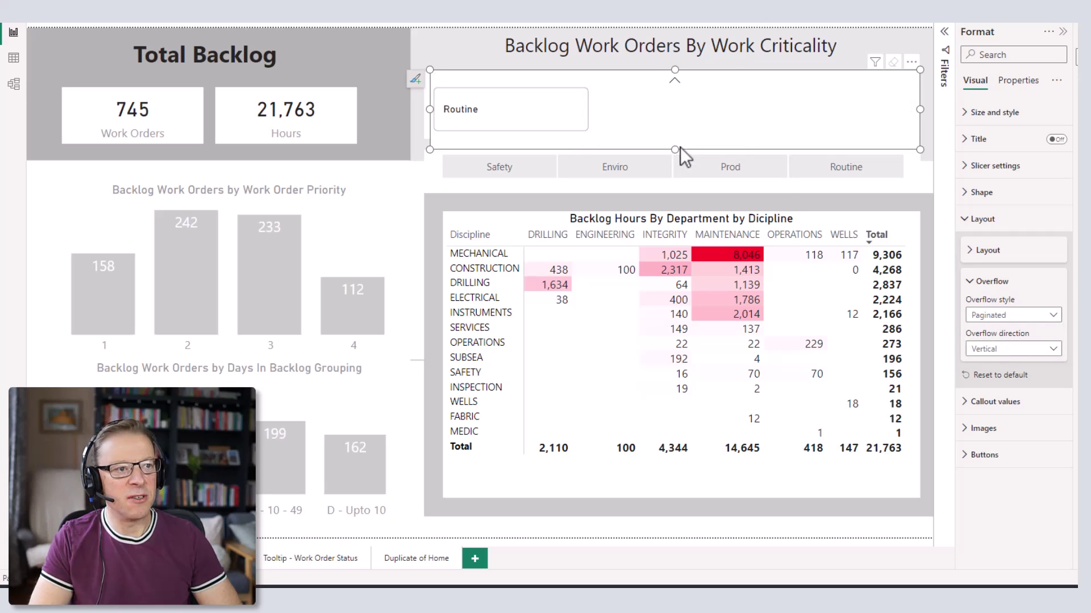
click(675, 83)
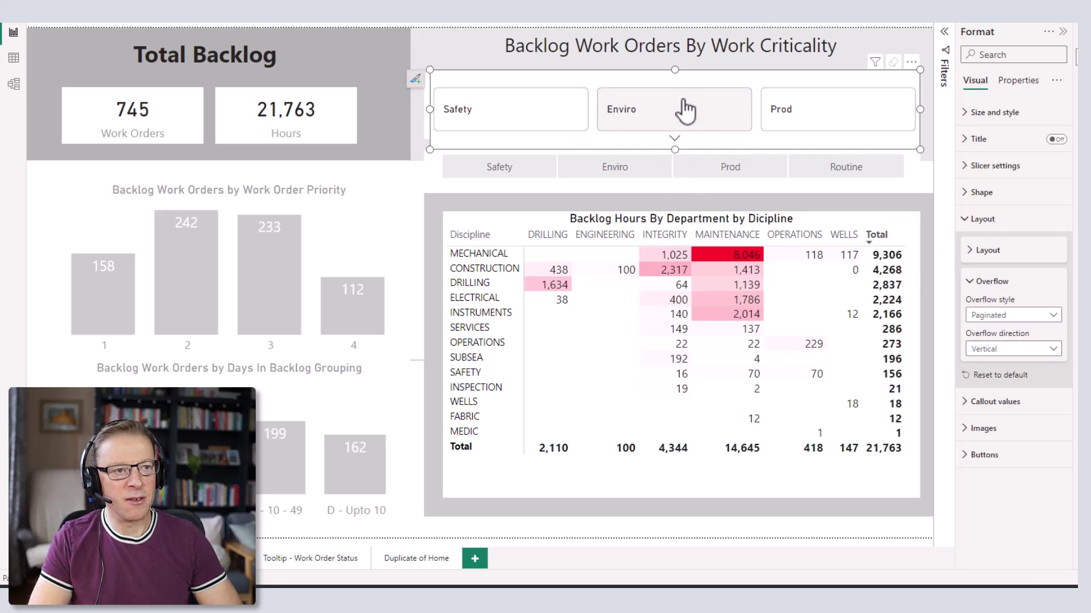
click(675, 142)
click(676, 83)
Step: Set the slicer's overflow direction to Horizontal and page across to the Routine button
click(1000, 349)
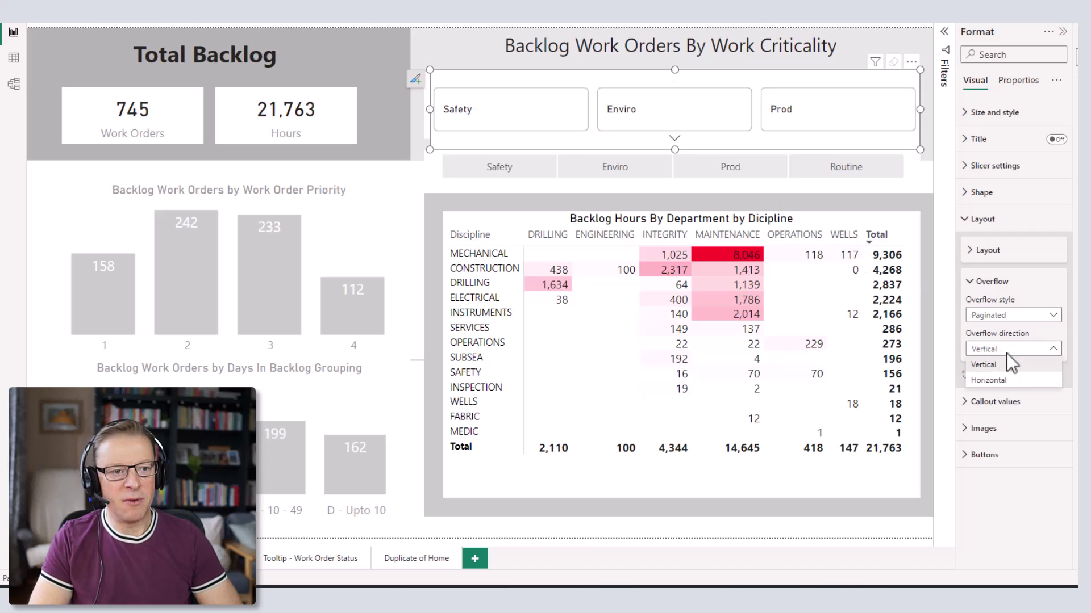
click(998, 380)
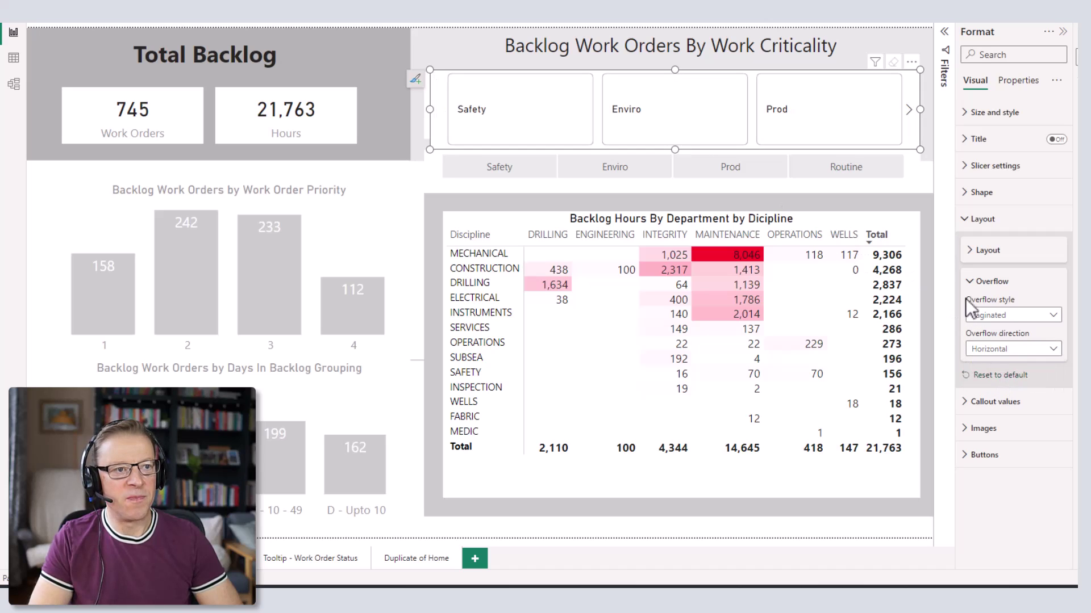
click(911, 111)
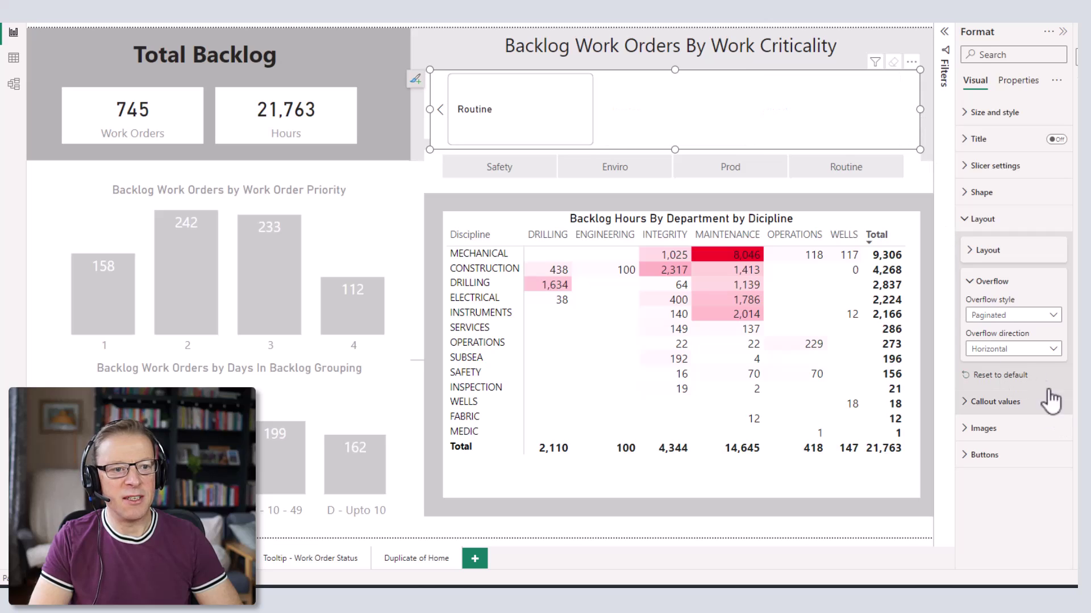
Step: Set the overflow style back to Continuous scroll and test scrolling the slicer buttons horizontally
click(1011, 315)
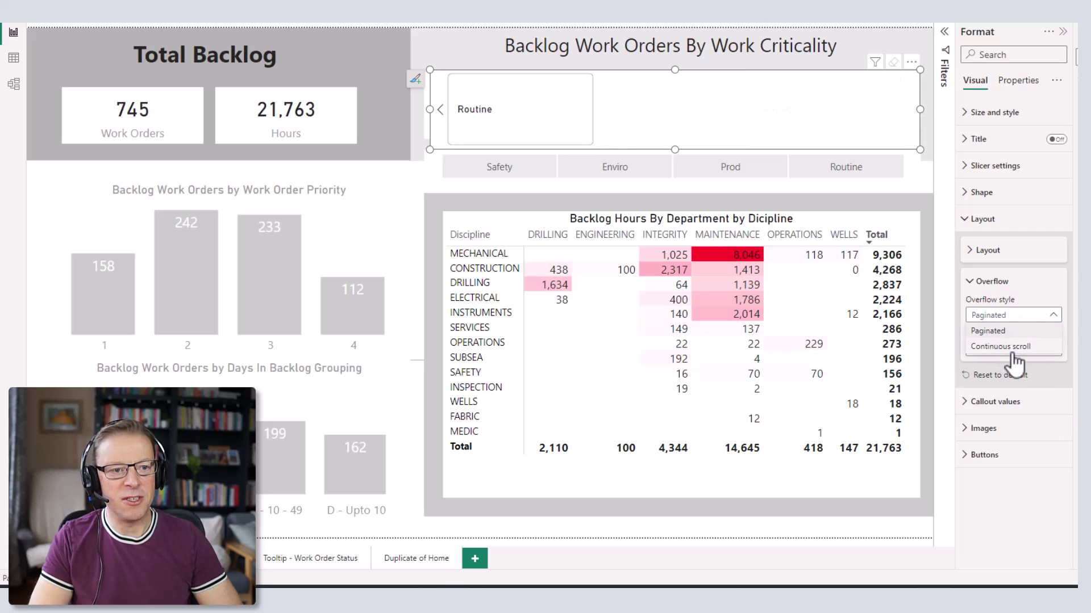
click(1010, 347)
drag(749, 147, 896, 146)
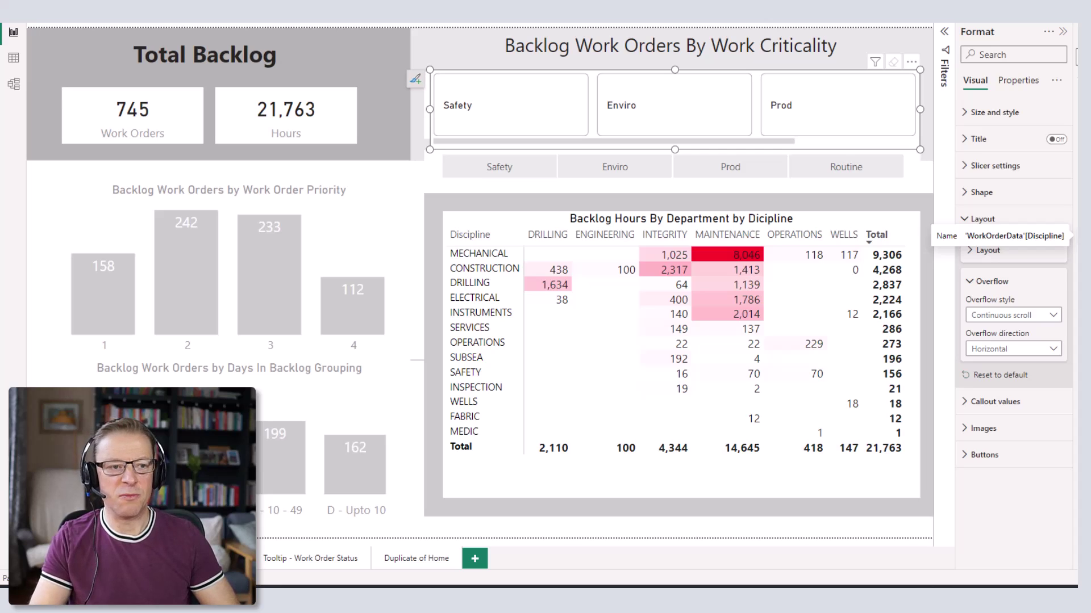
Step: Set the button slicer's layout back to 4 columns
click(988, 250)
click(1008, 351)
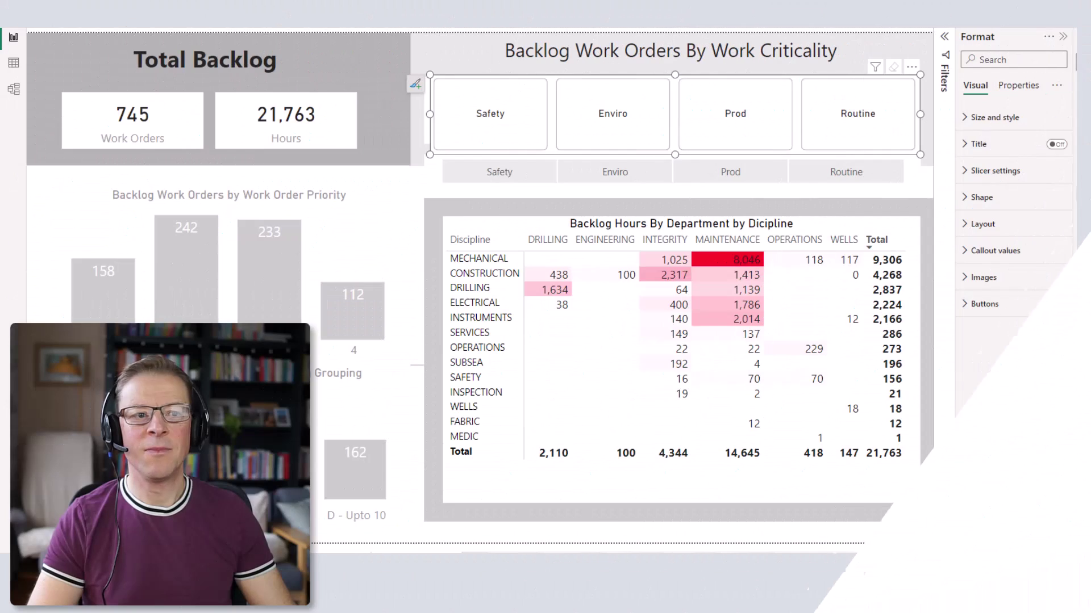
Step: Review the state options available for the slicer's callout values, keeping Default selected
click(975, 259)
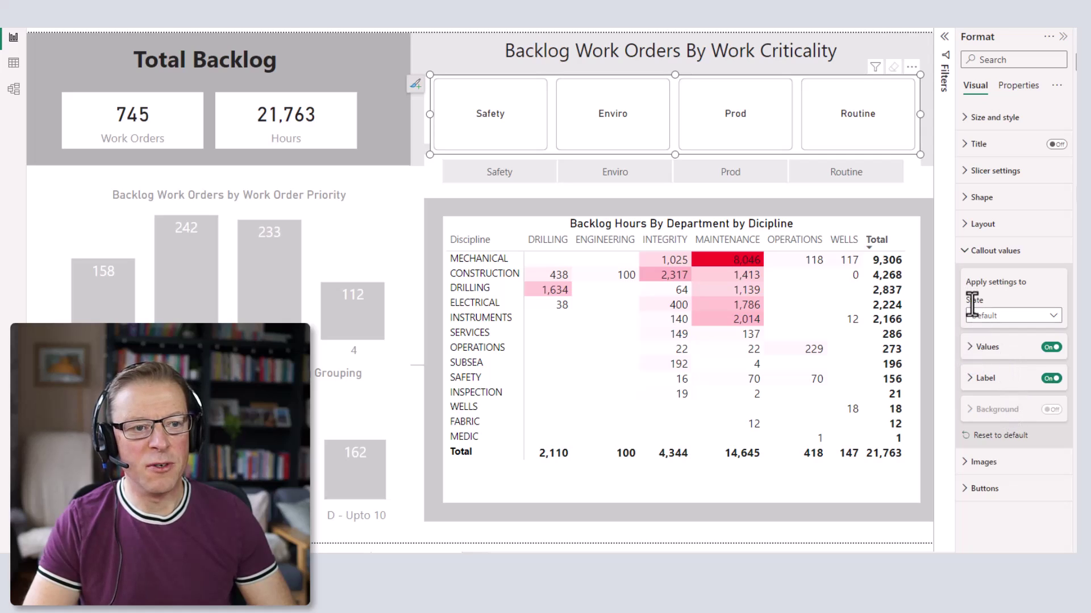
click(991, 330)
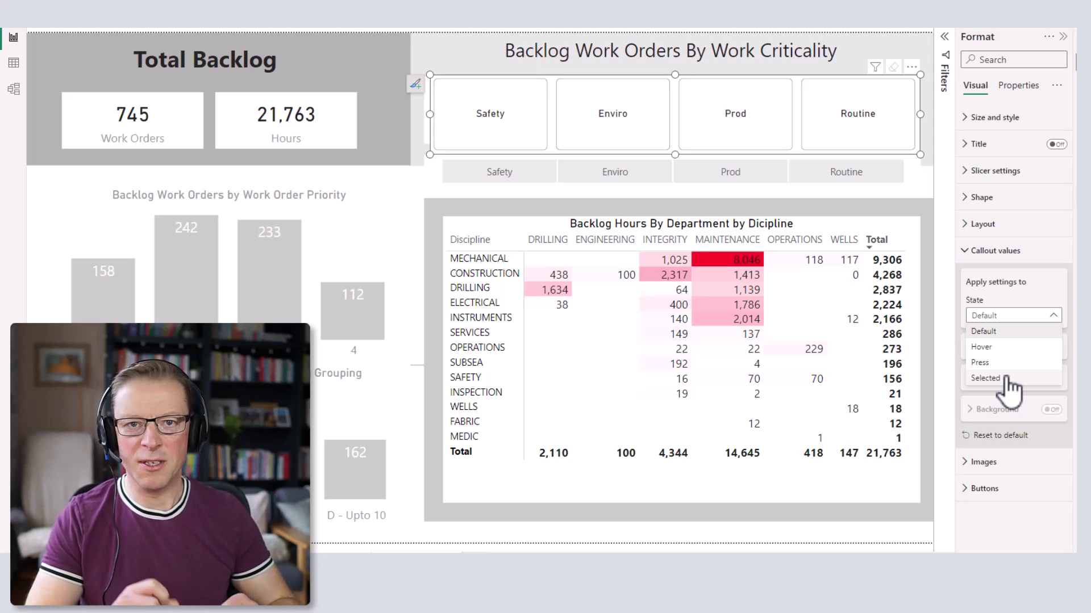
click(1055, 317)
click(1055, 317)
click(1054, 316)
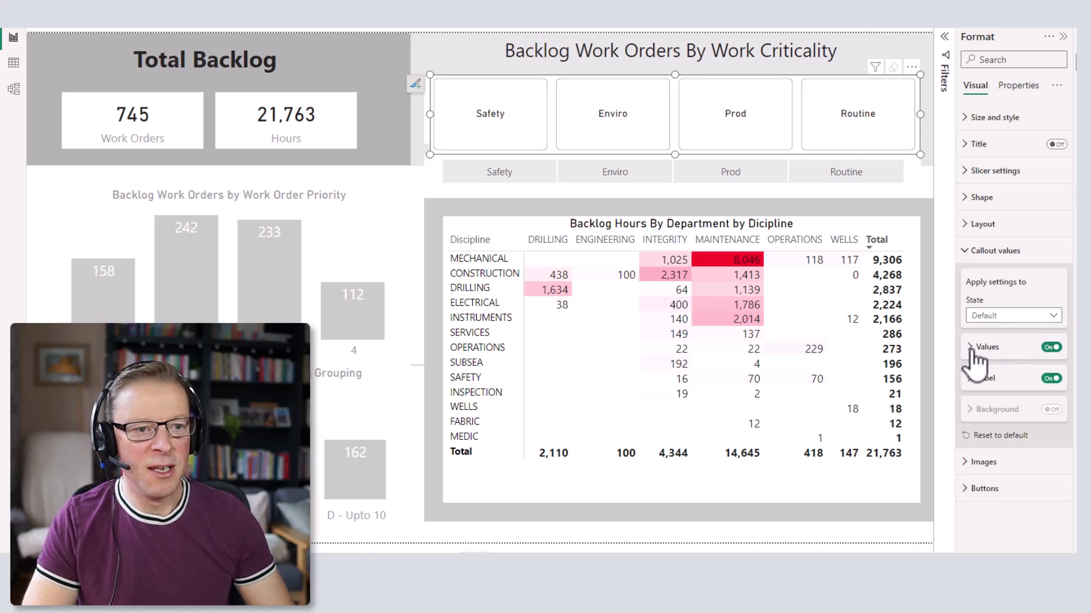
Step: Add the Backlog (Count) measure as the label field of the slicer's callout values
click(971, 379)
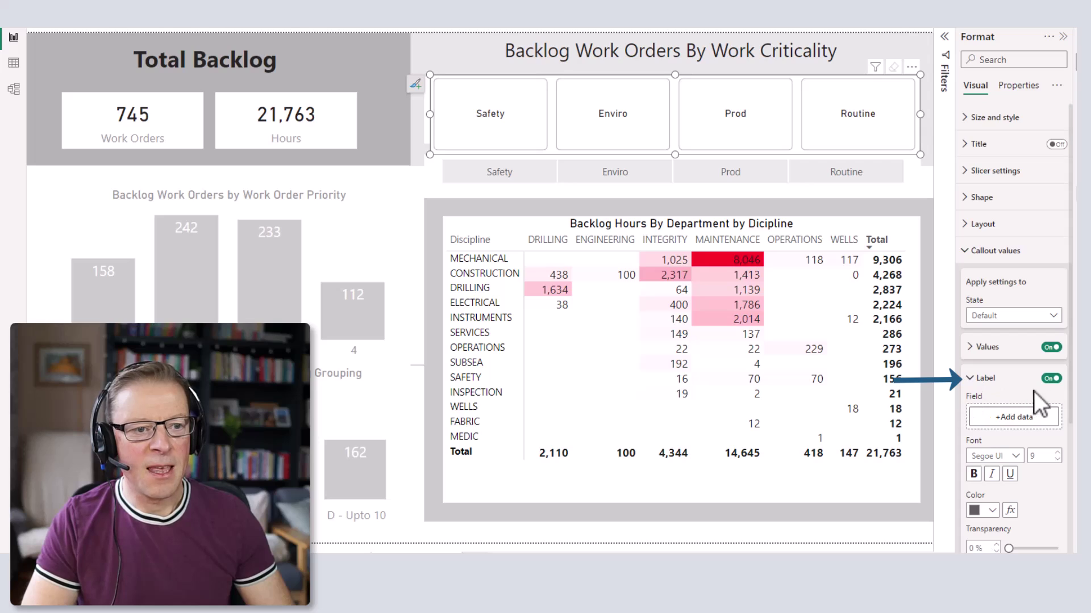
click(1052, 379)
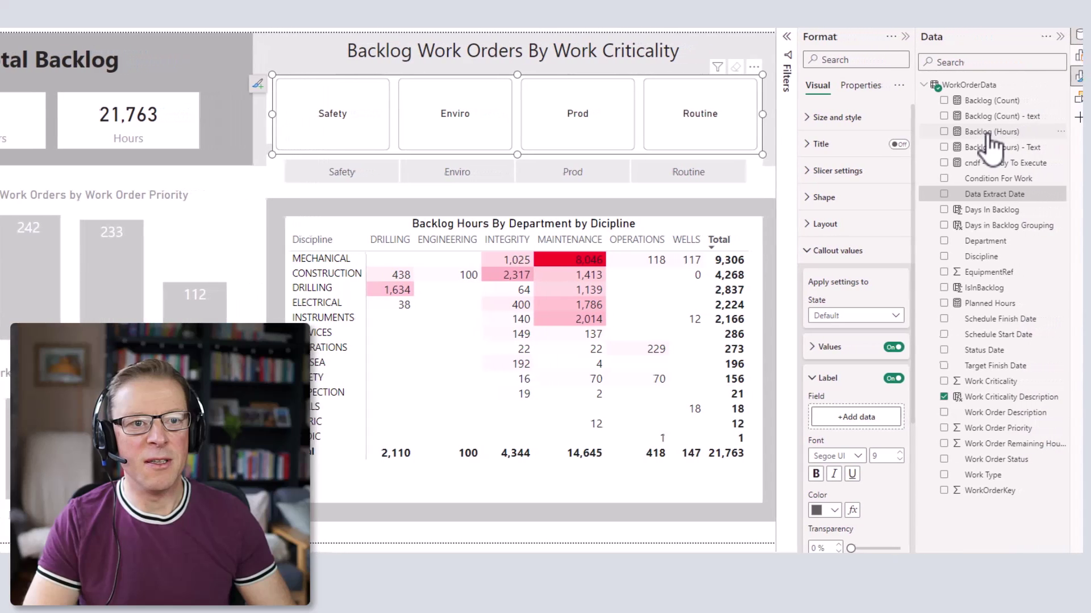
drag(985, 106, 848, 420)
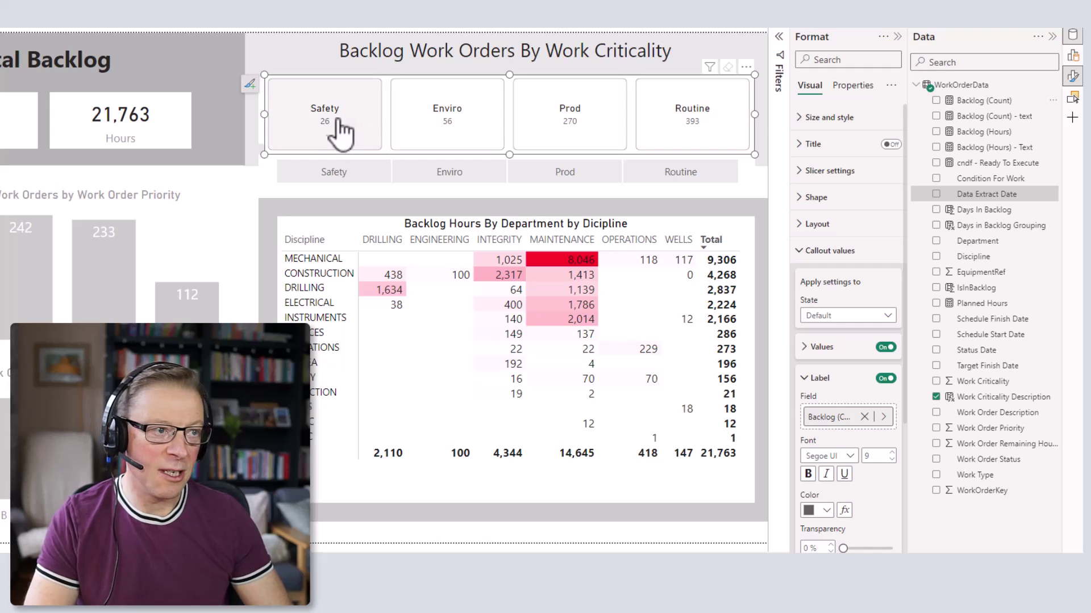
Step: Test the slicer by filtering the report page to Safety, and clear the selection
click(474, 133)
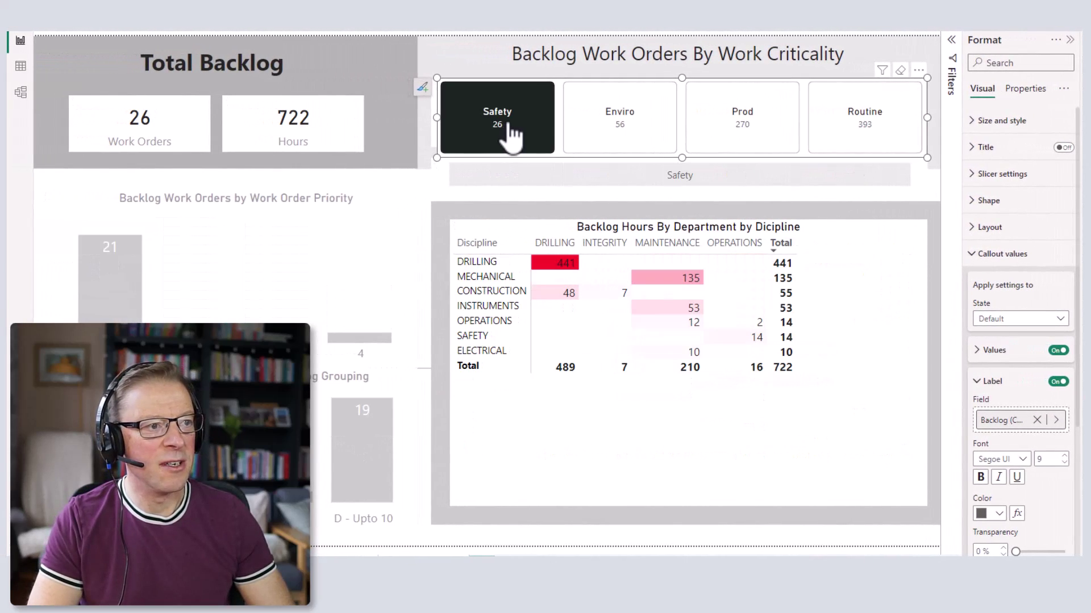
click(510, 129)
click(499, 134)
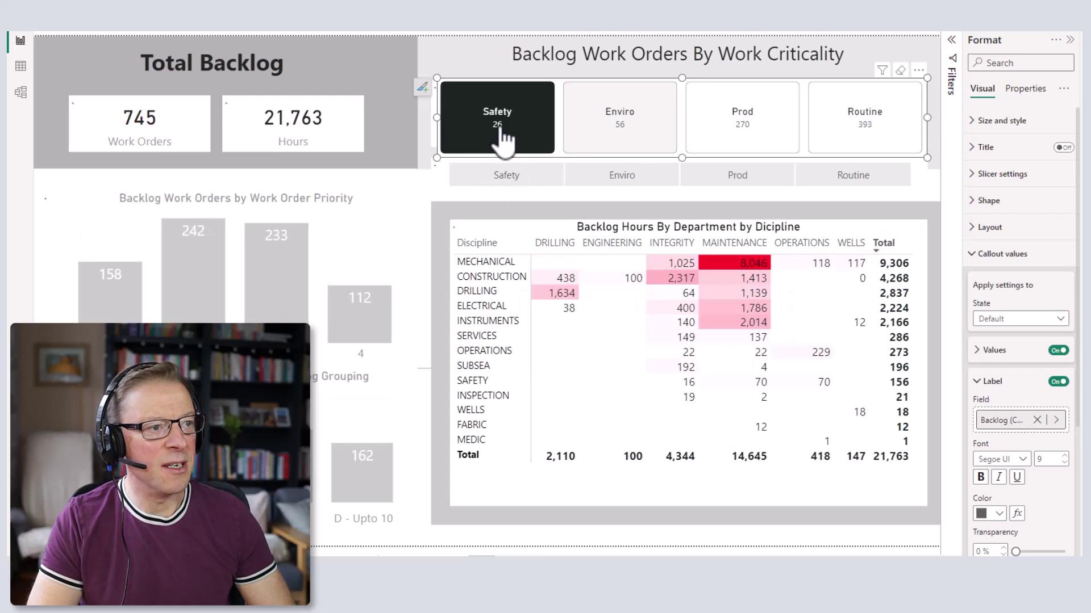
click(641, 130)
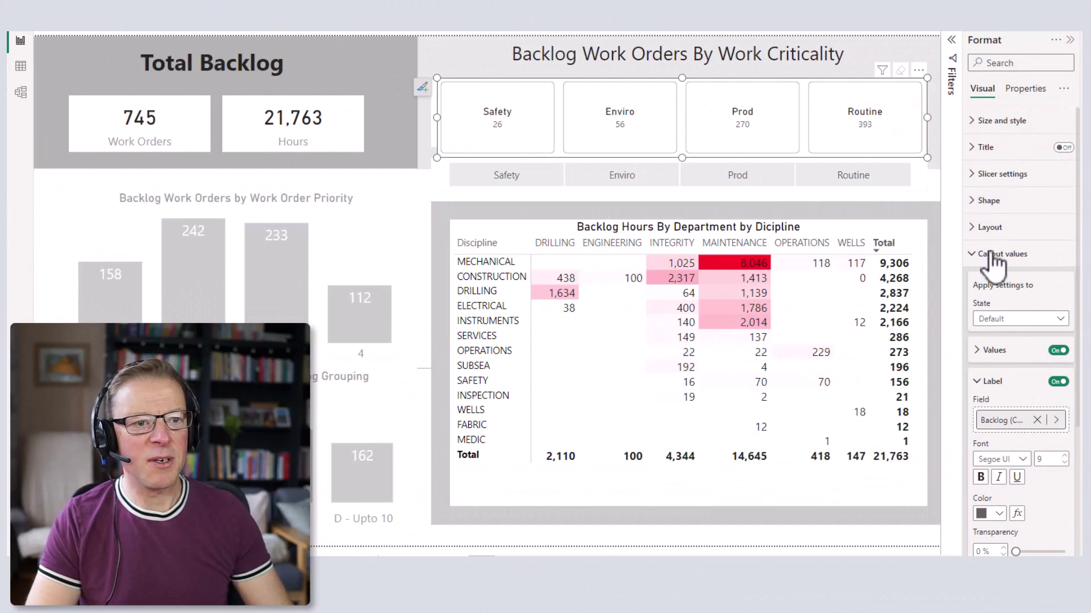
Step: Replace the Backlog (Count) label field in the slicer's callout values with the Backlog (Hours) measure
click(986, 254)
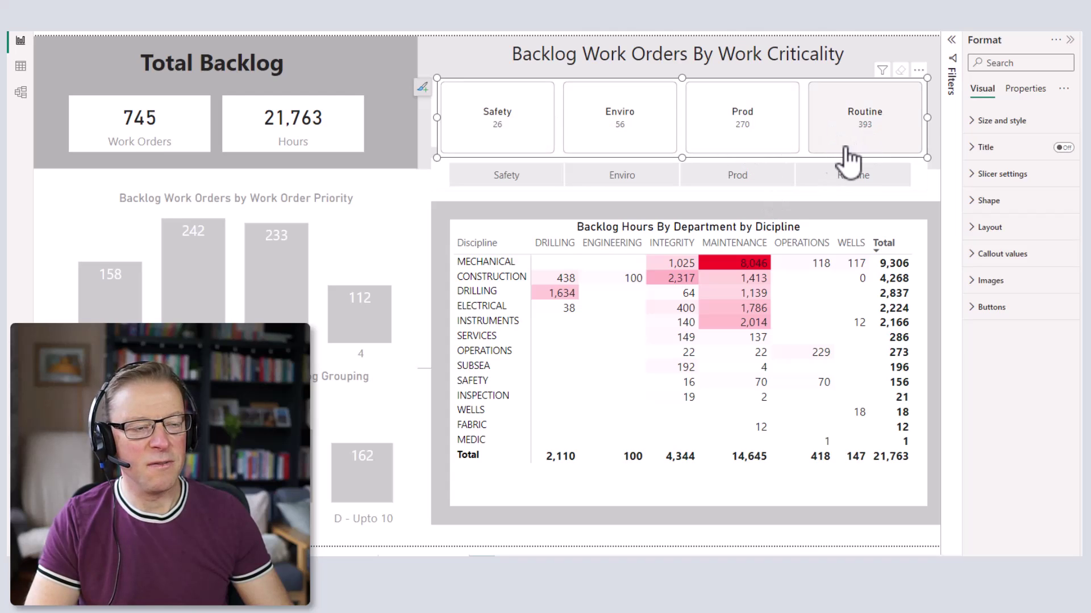
click(974, 256)
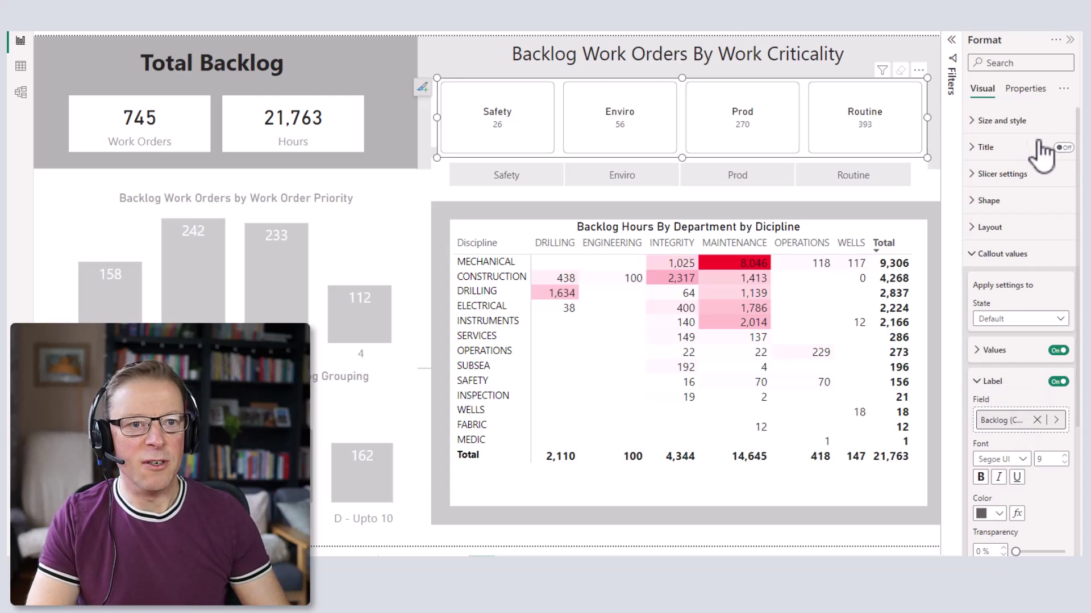
click(1037, 420)
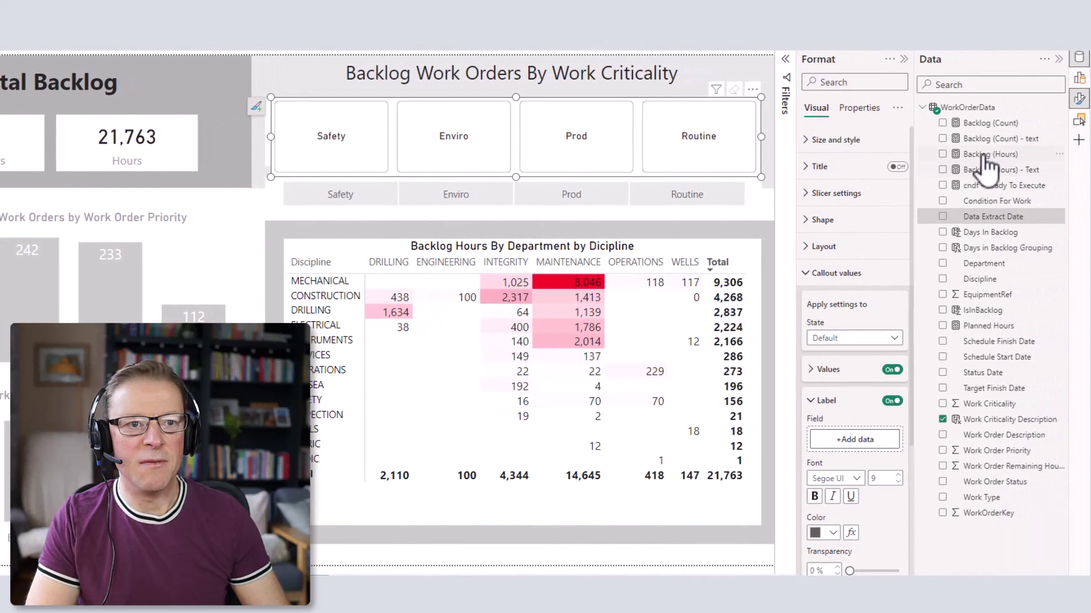
drag(990, 163, 854, 441)
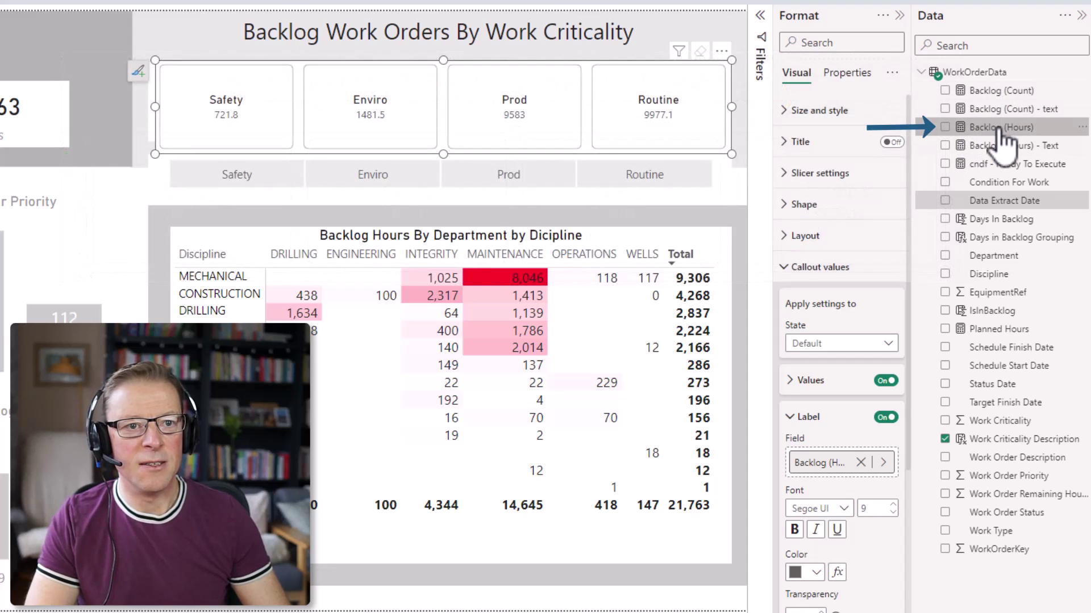
Step: Examine the DAX formulas of the Backlog (Hours) and Backlog (Hours) - Text measures
click(991, 127)
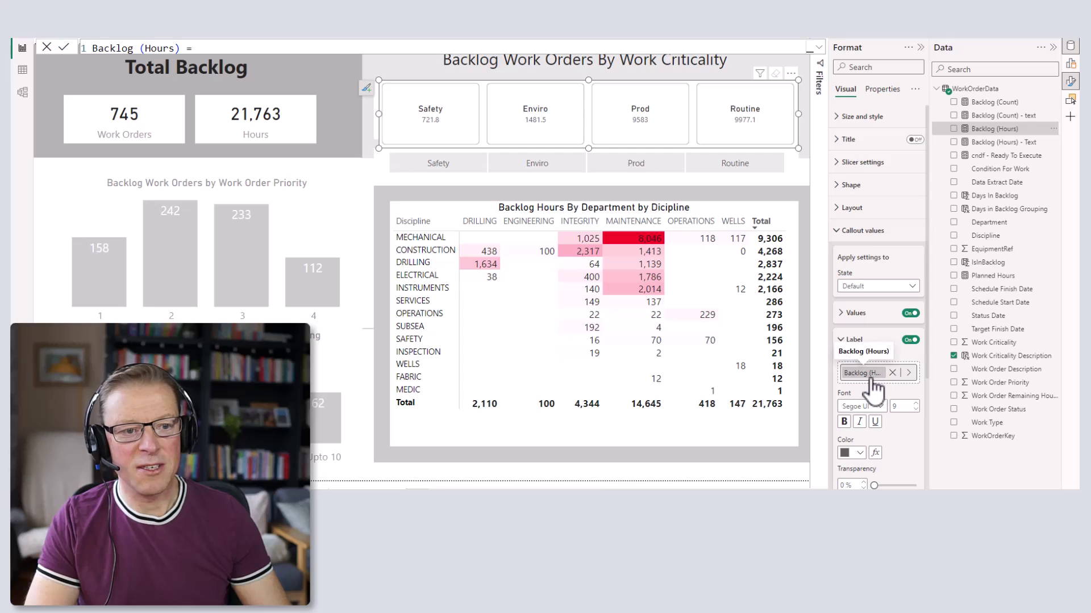
scroll(903, 454, down, 3)
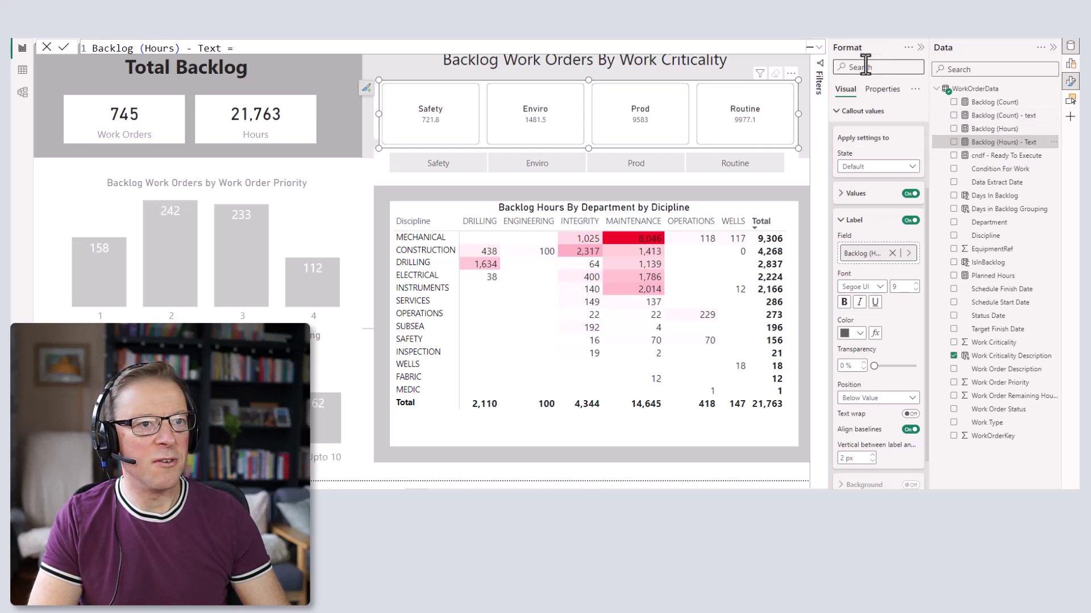
click(818, 47)
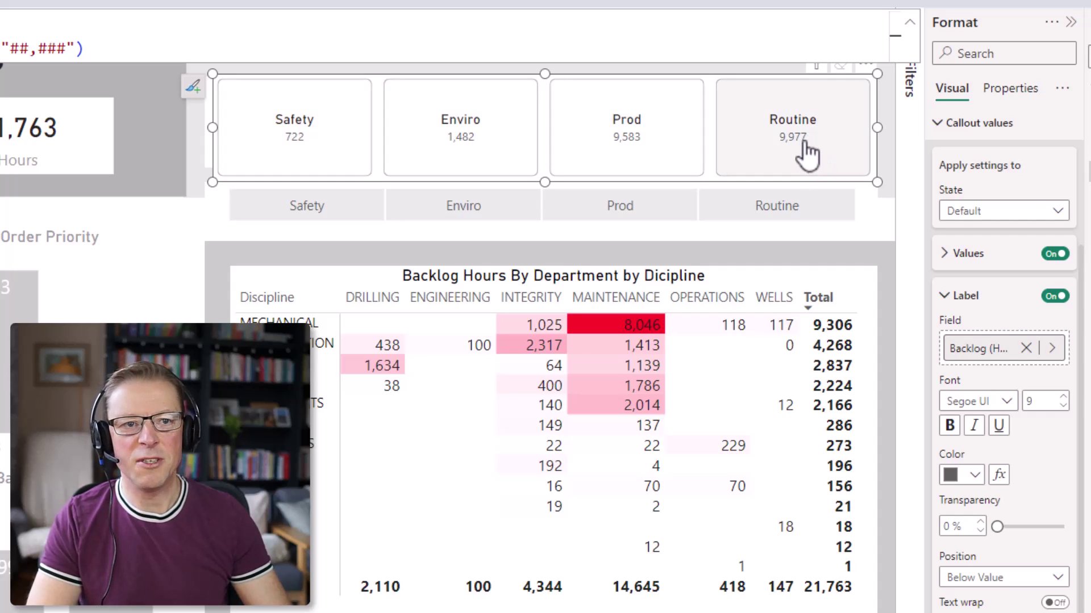
Step: Set the font of the slicer's default-state callout values to Segoe UI
click(874, 164)
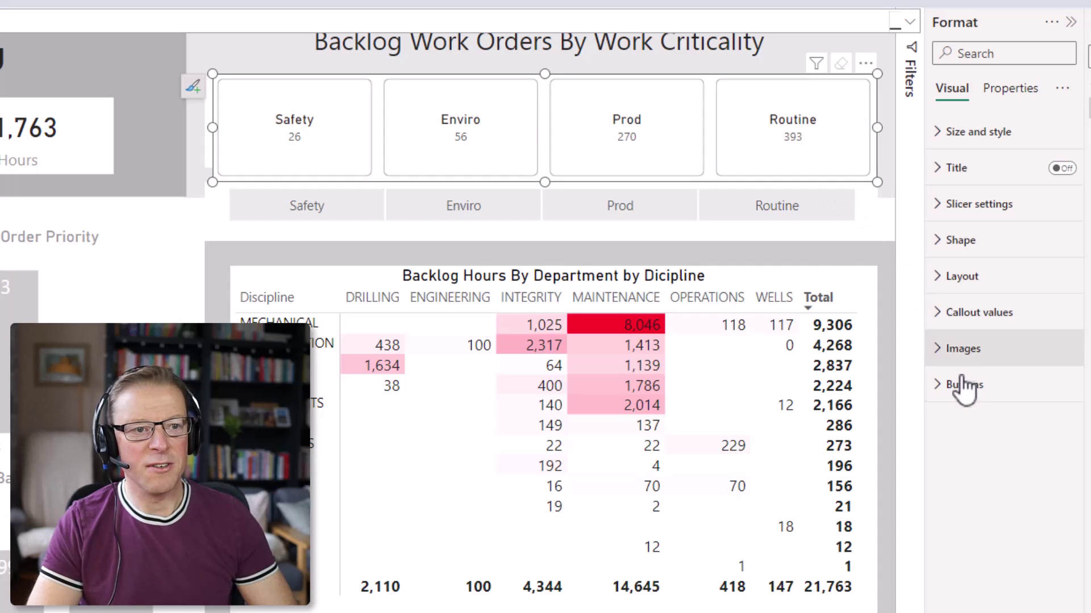
click(946, 329)
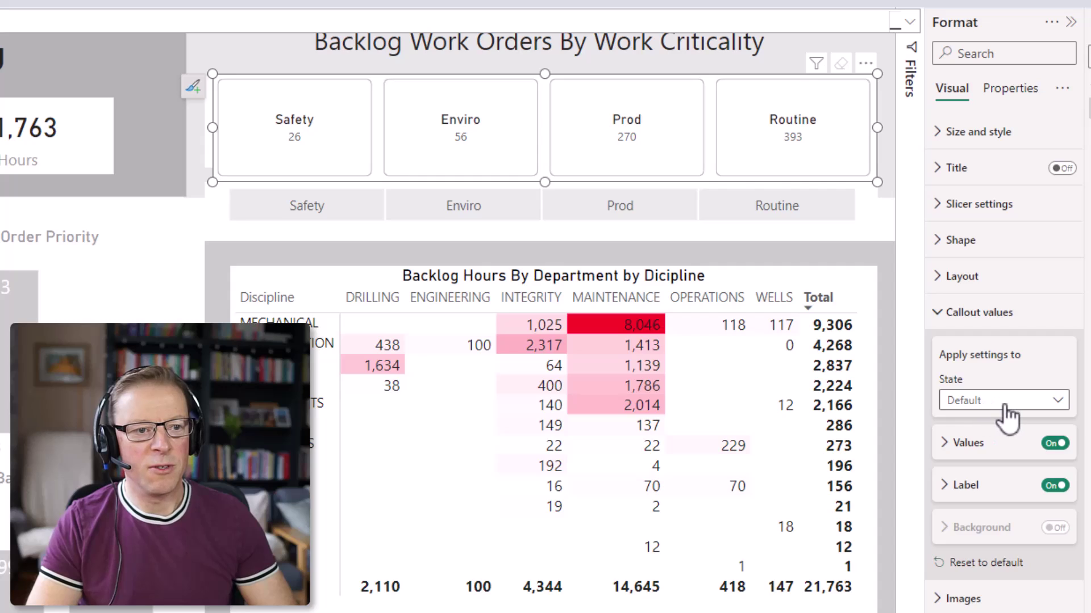
click(953, 449)
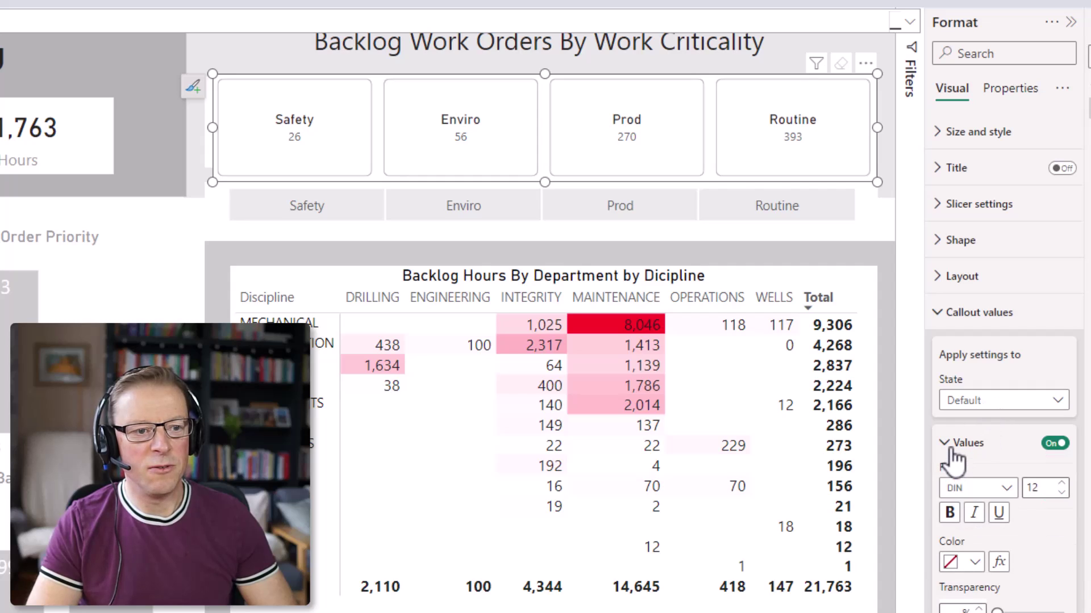
click(1006, 489)
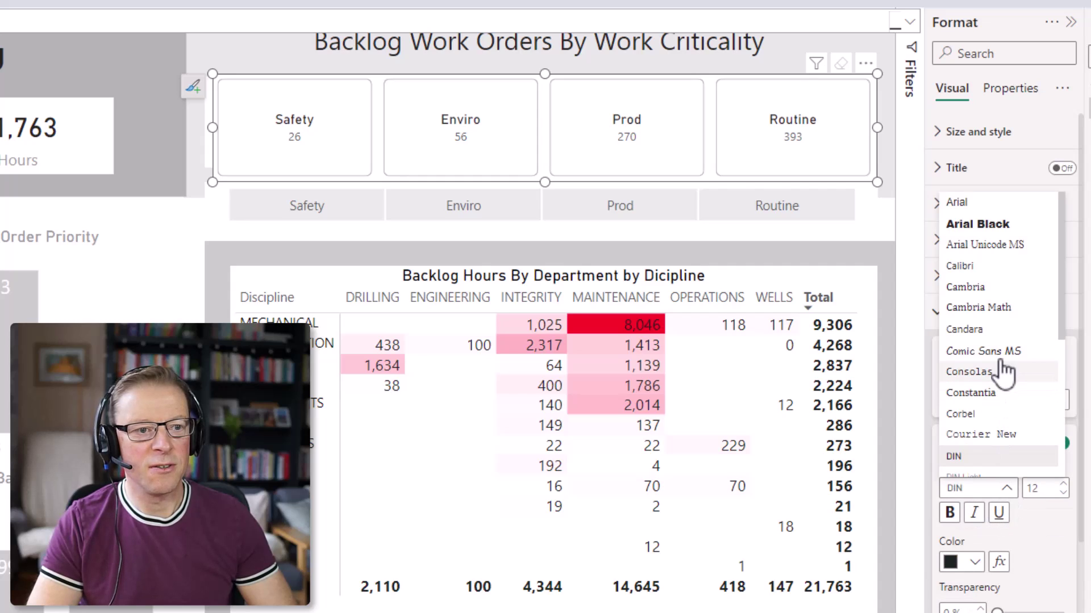
scroll(1000, 386, down, 3)
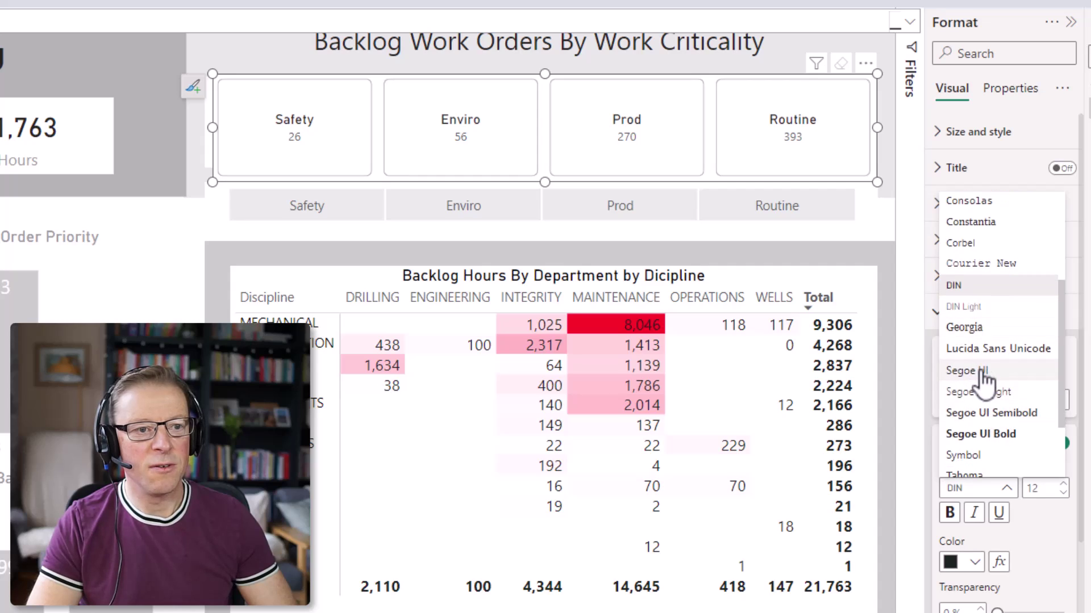
click(981, 372)
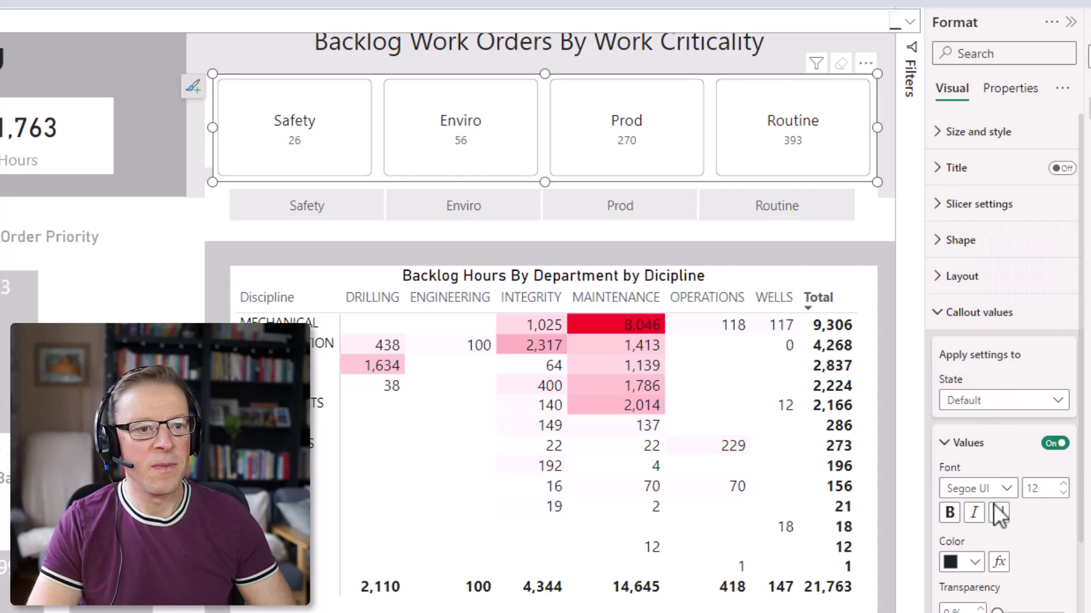
double_click(1030, 493)
text(20)
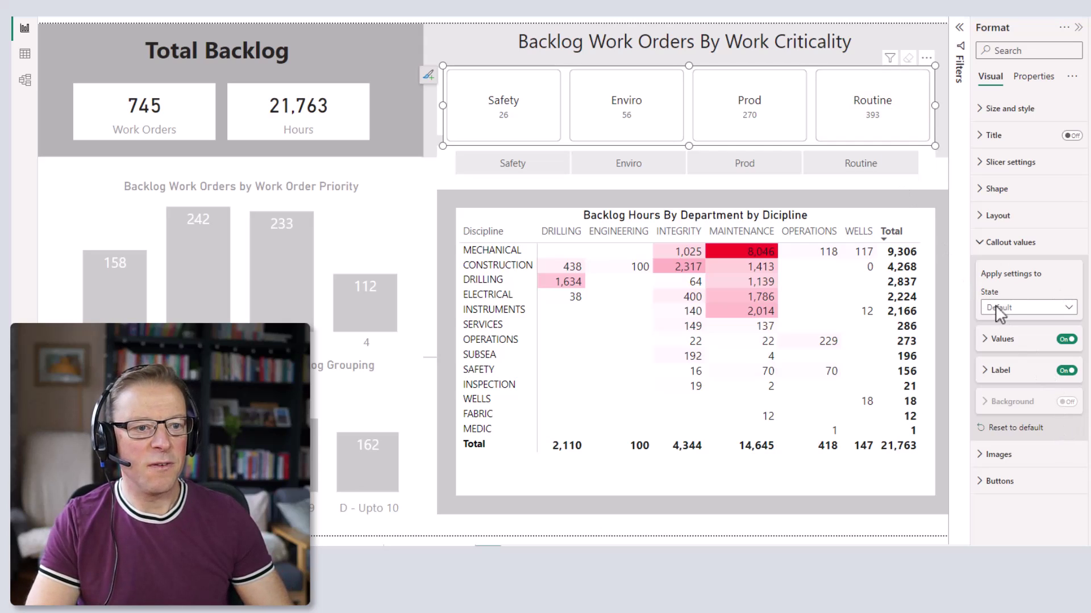
Step: Set the default-state callout label's font size to 20 and make it bold
click(989, 378)
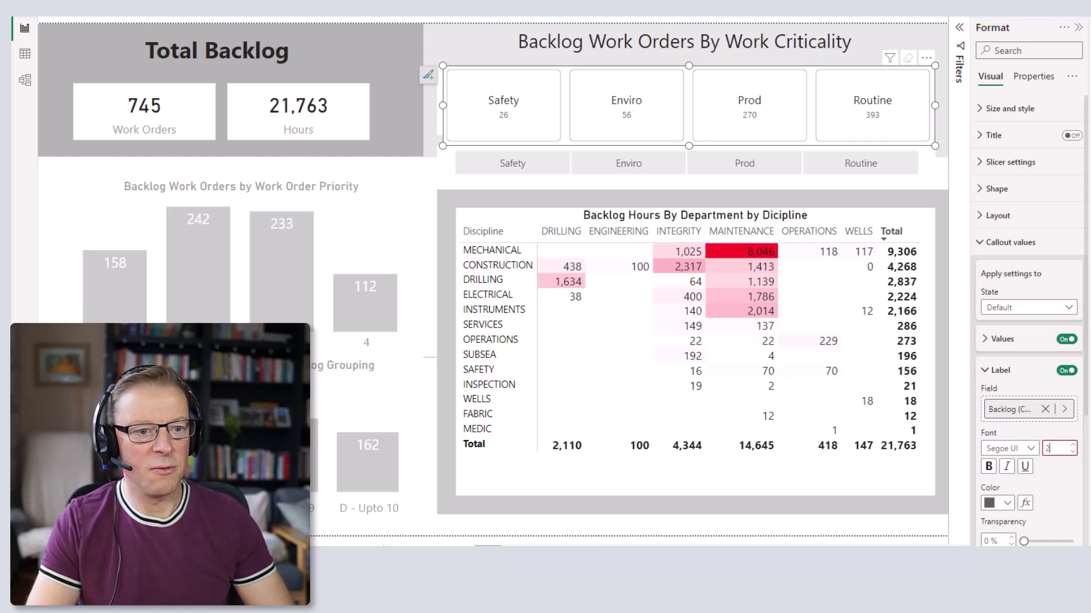
text(20)
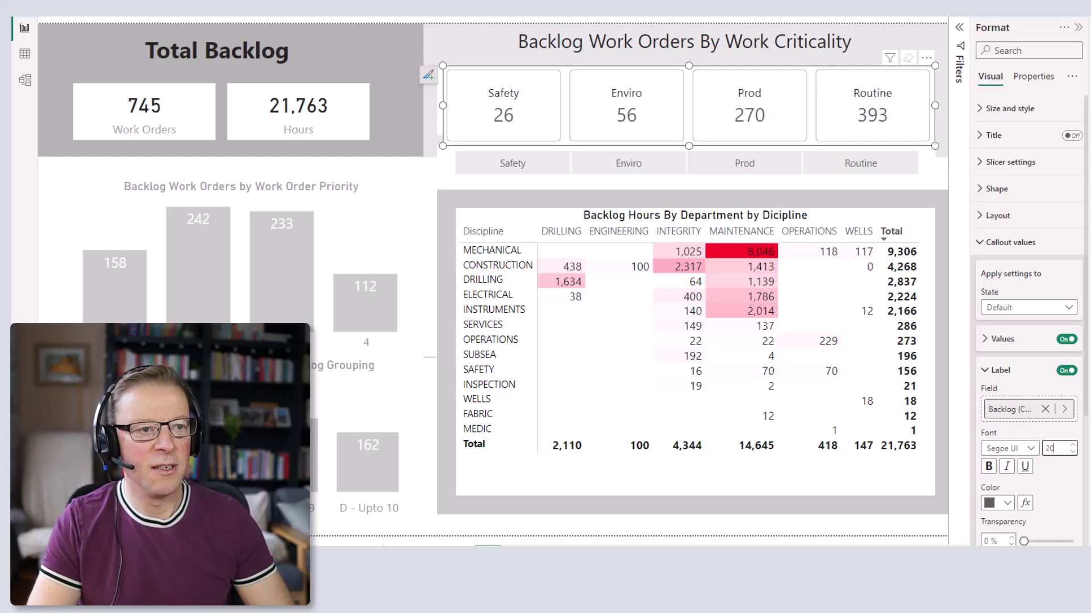
click(989, 467)
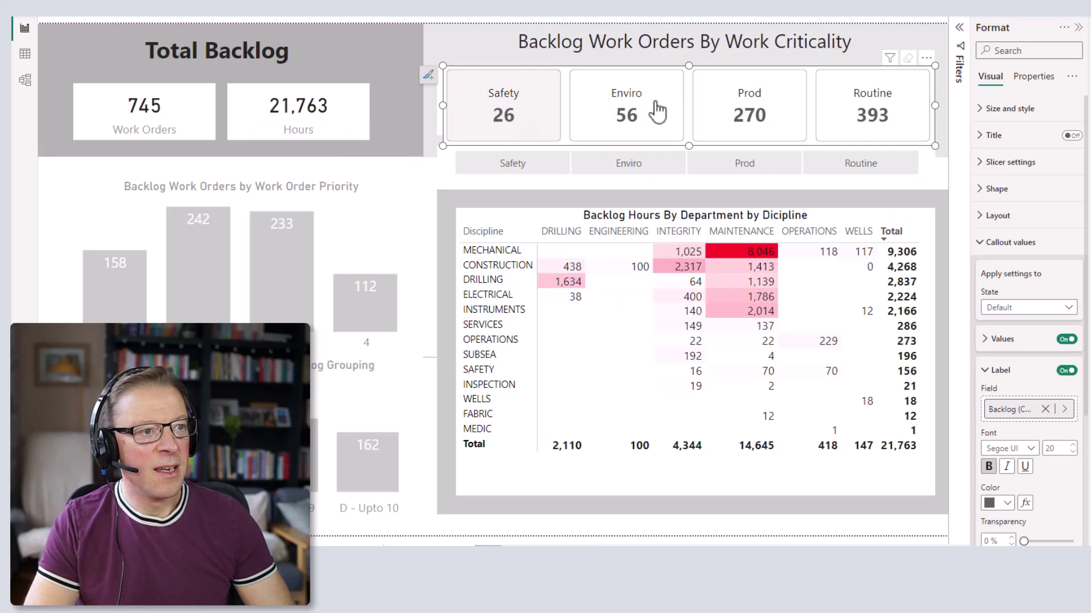
click(987, 372)
Step: Set the default-state callout values' text color to mid-grey, leaving the text without bold
click(989, 341)
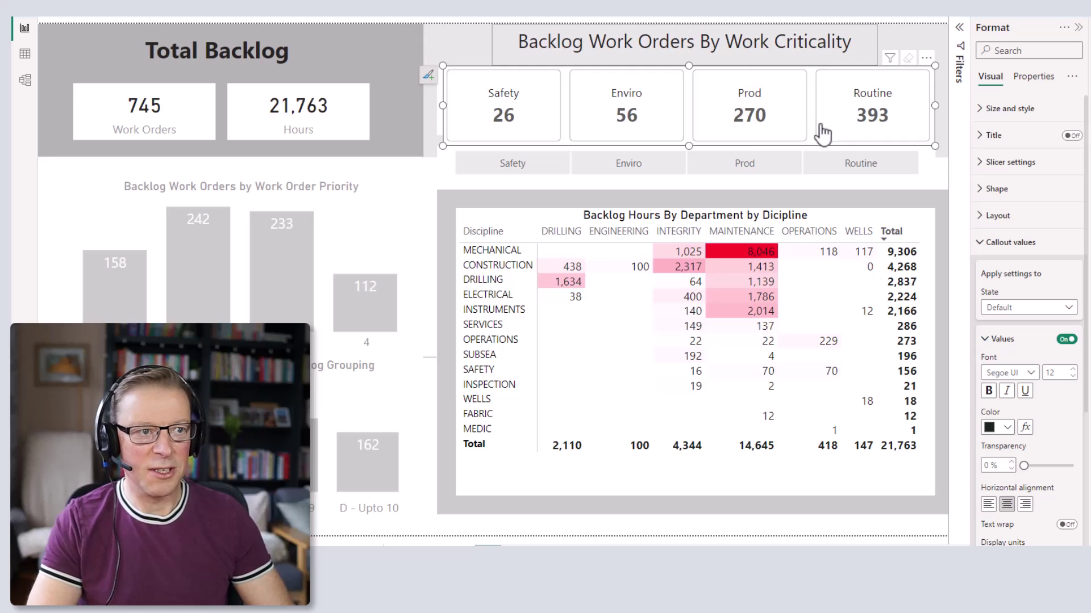
click(1006, 428)
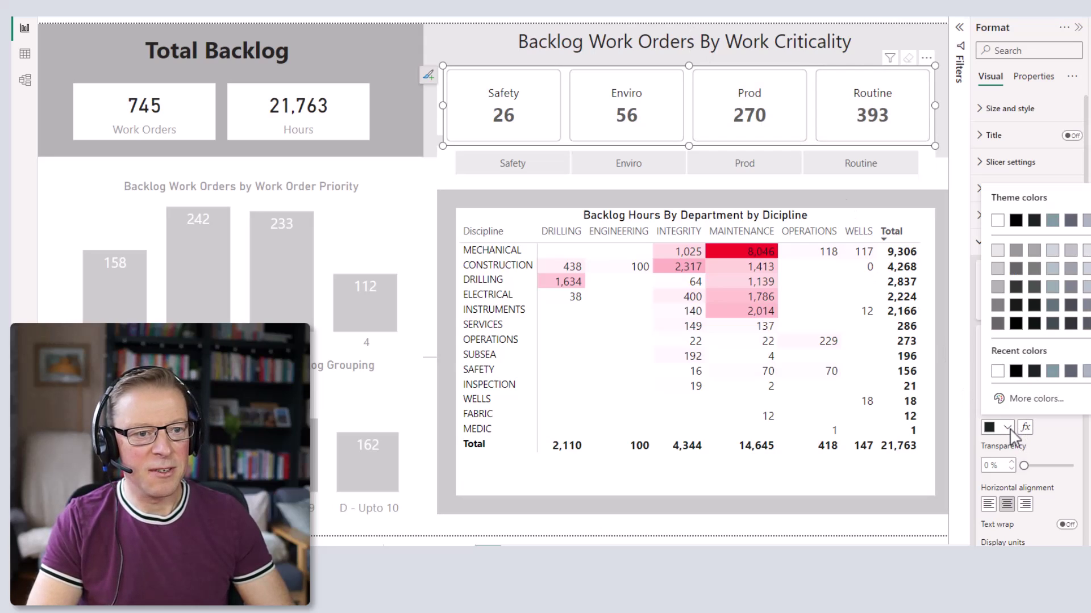
click(999, 306)
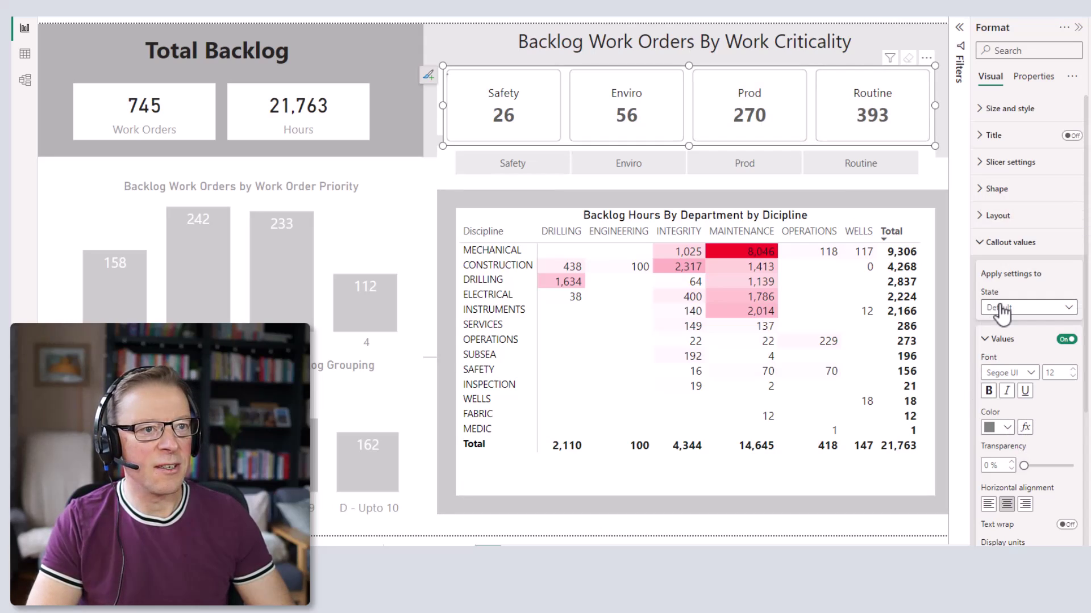
click(989, 391)
click(989, 391)
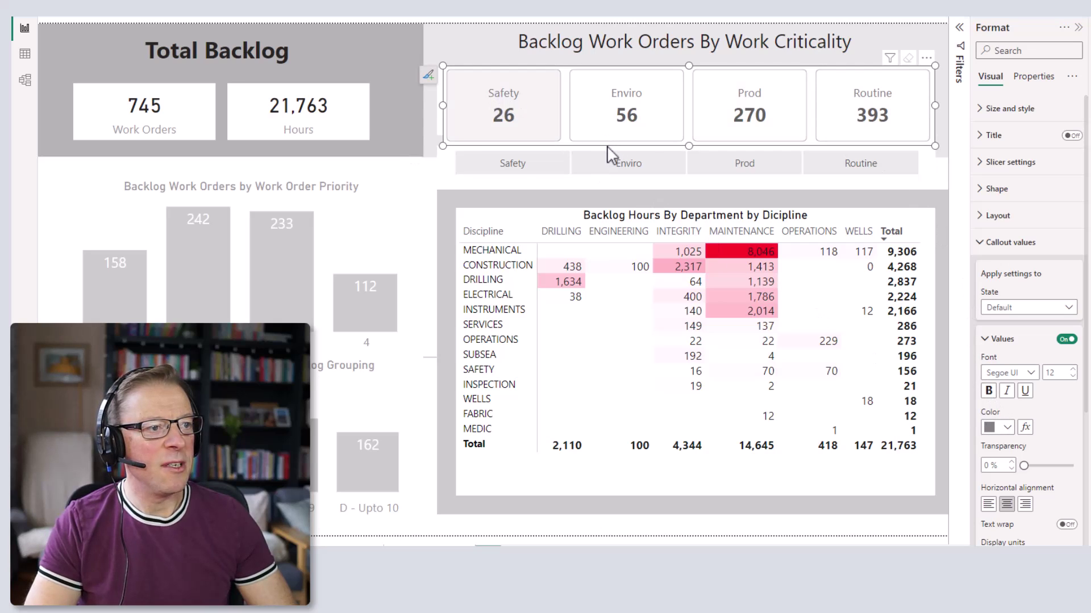
Step: Select Safety in the slicer and set the fill color of the buttons' Selected state to white
click(497, 105)
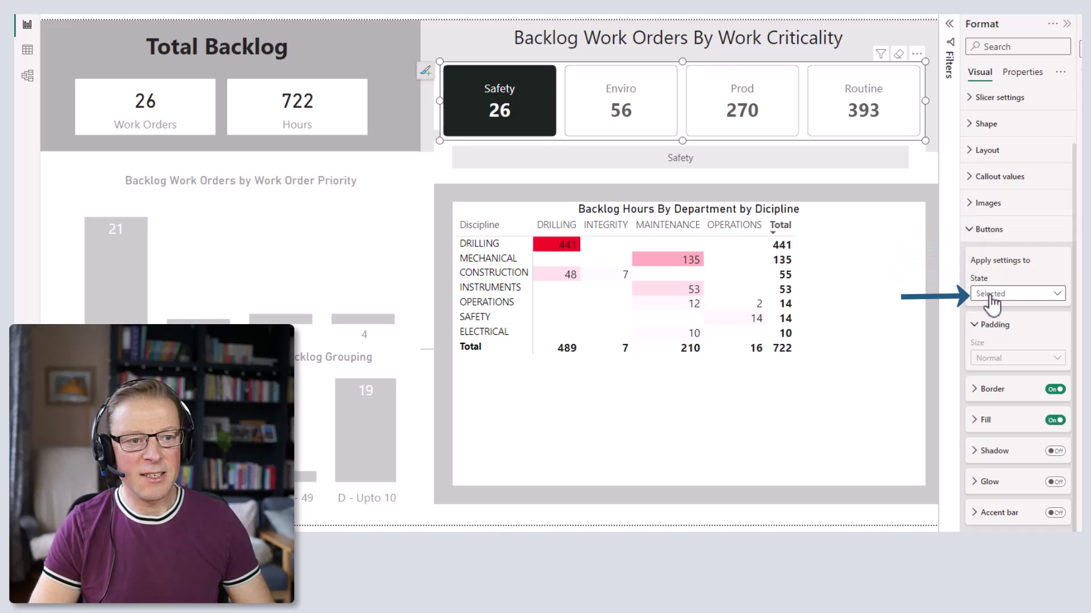
click(983, 419)
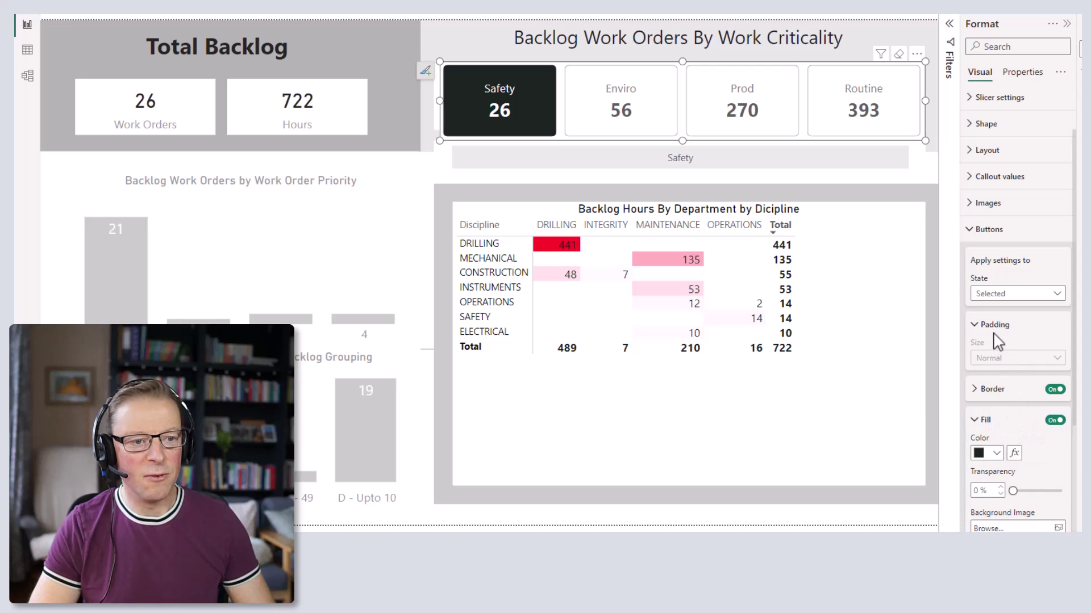
scroll(995, 344, down, 2)
scroll(996, 329, down, 1)
click(997, 315)
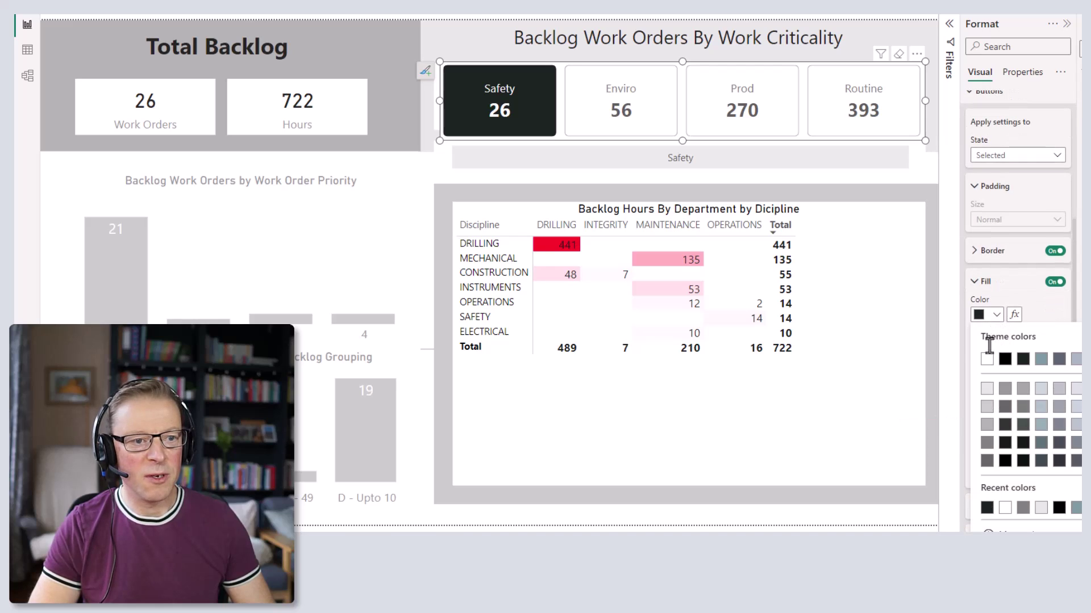
click(987, 347)
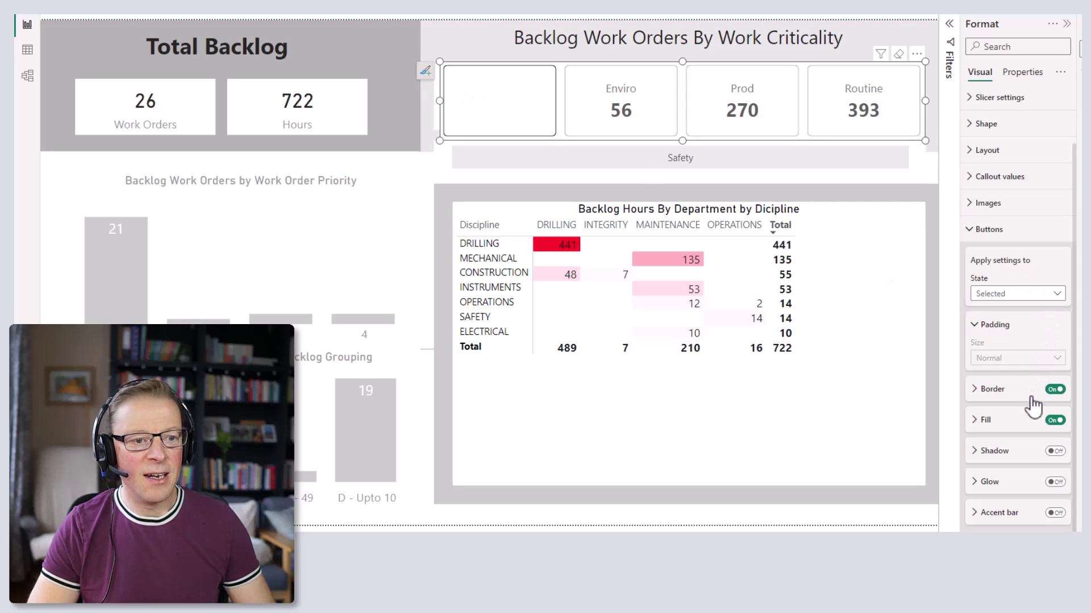
click(971, 232)
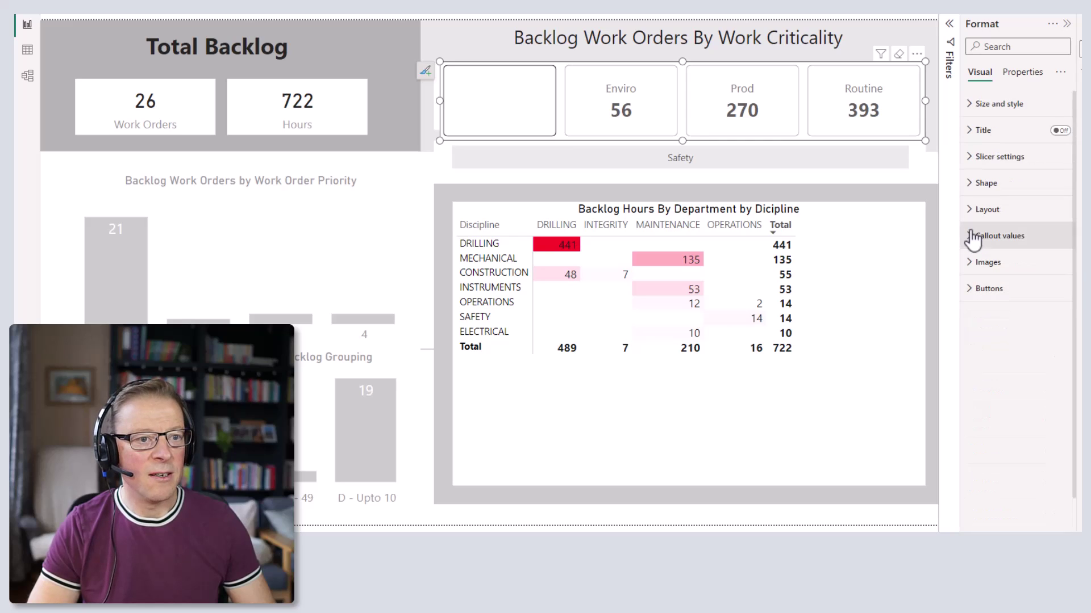
Step: Set the text color of the callout values to near-black for the Selected state
click(971, 239)
click(972, 239)
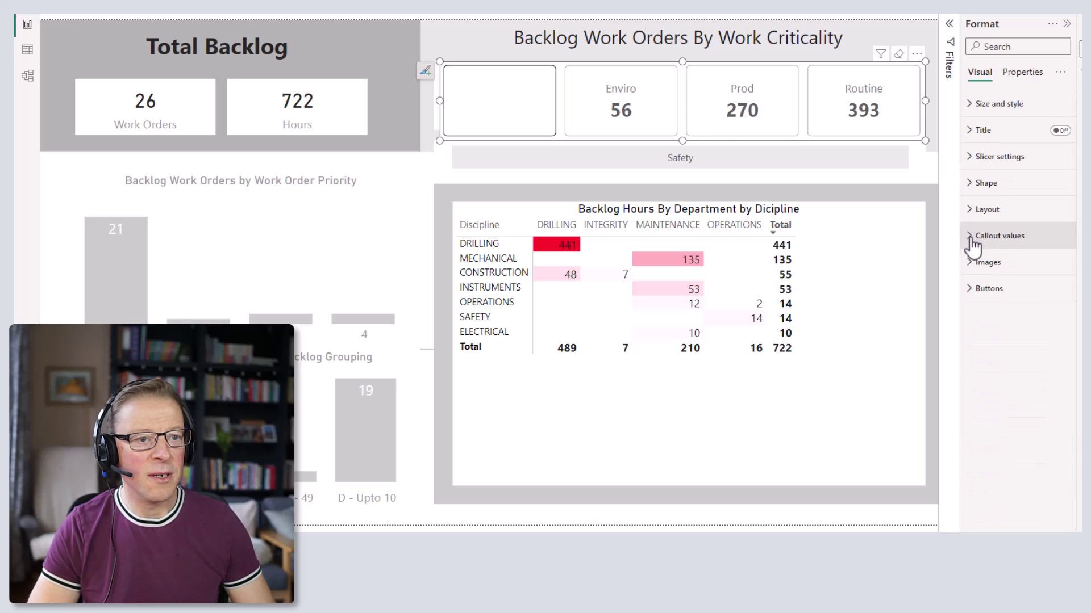
click(973, 239)
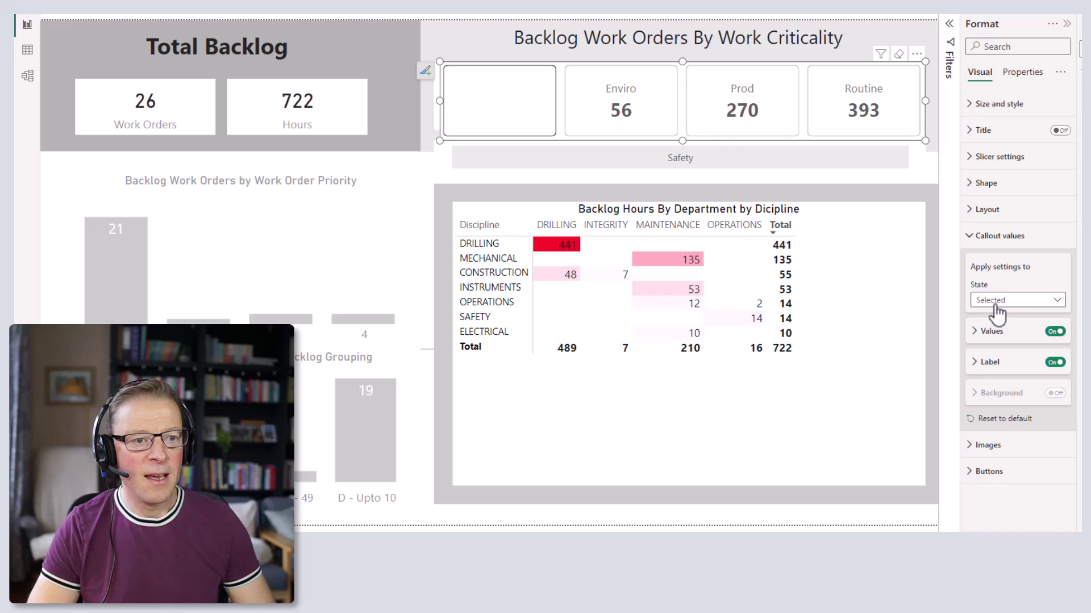
click(974, 335)
click(997, 419)
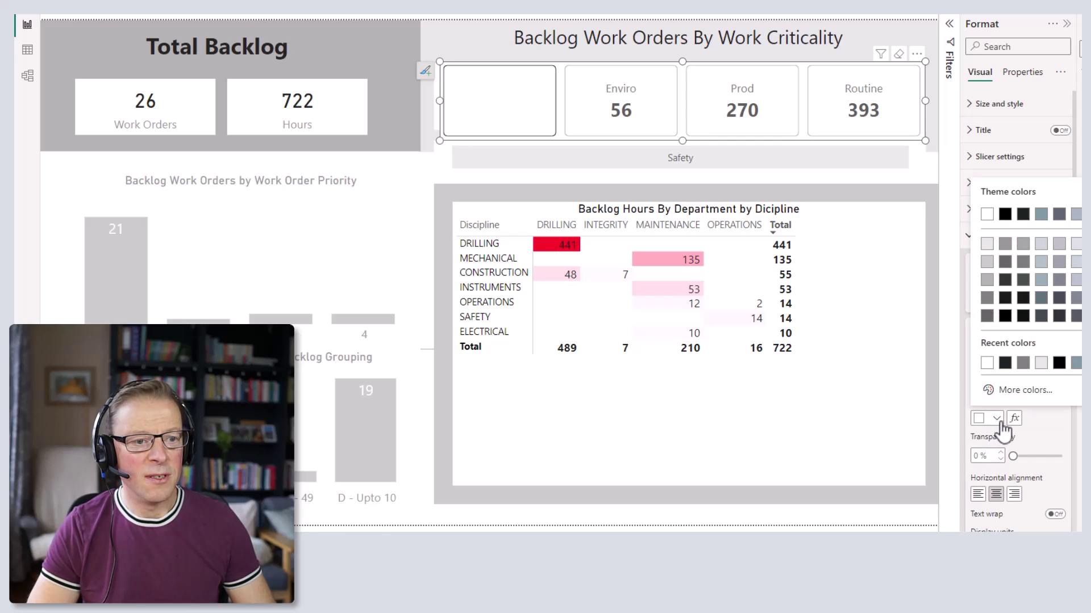
click(1005, 363)
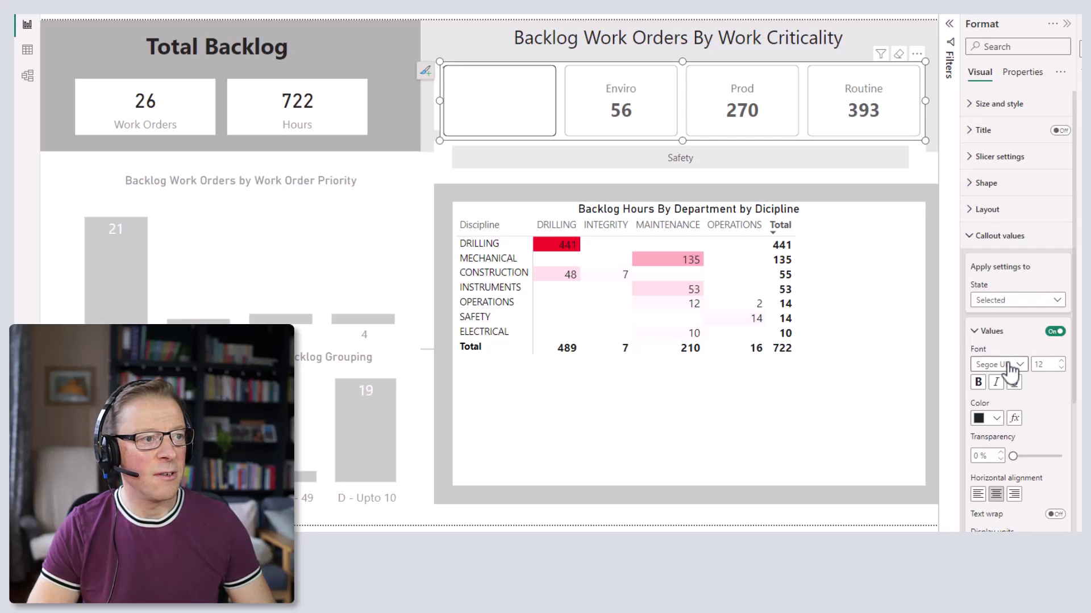
click(975, 334)
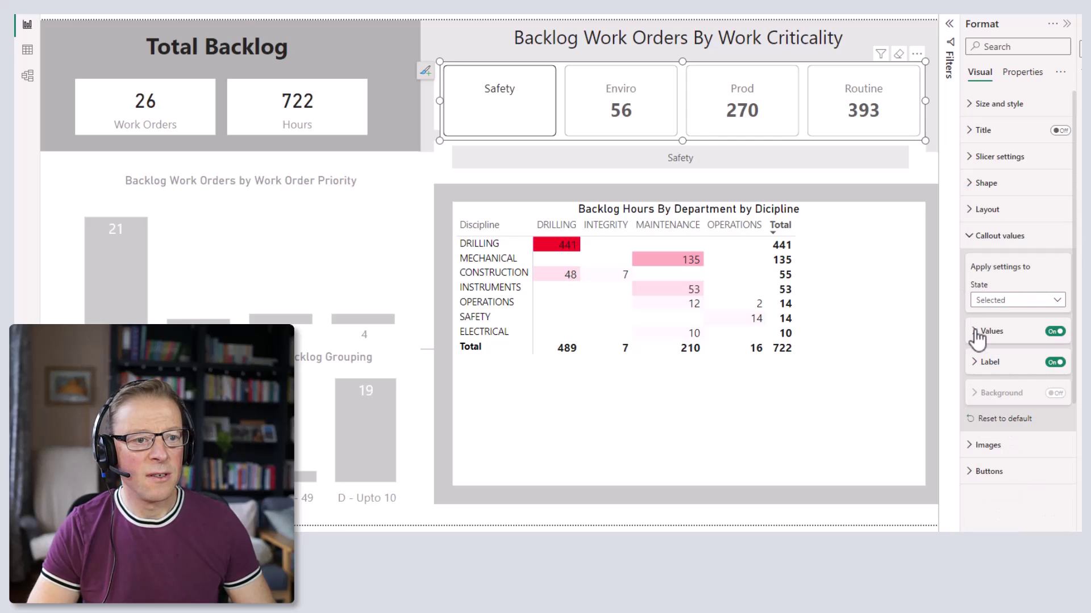
Step: Set the callout label's color to #1C2321 for the Selected state
click(975, 366)
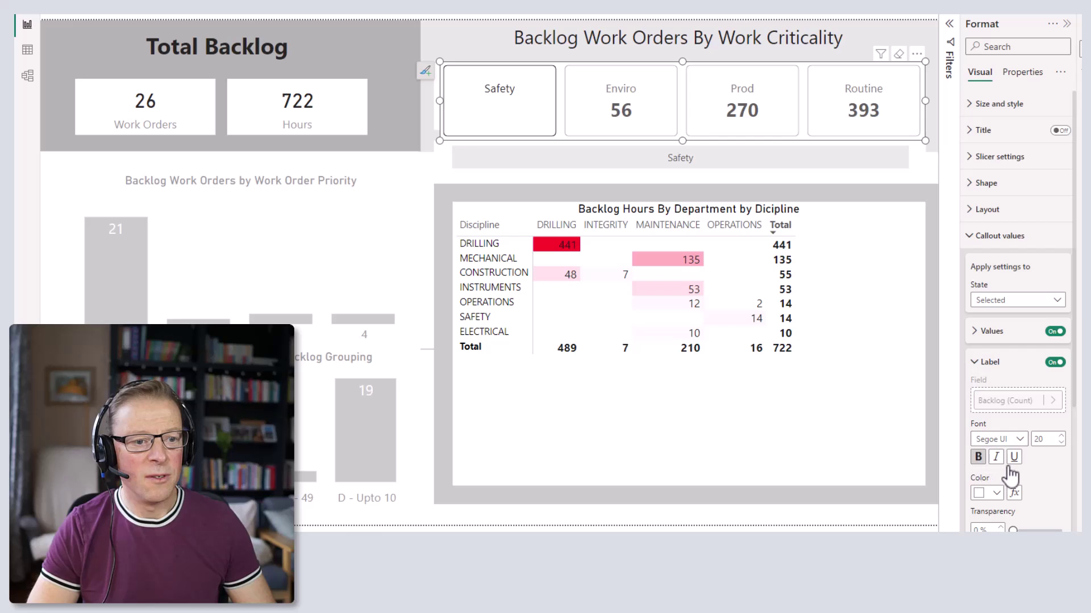
click(996, 493)
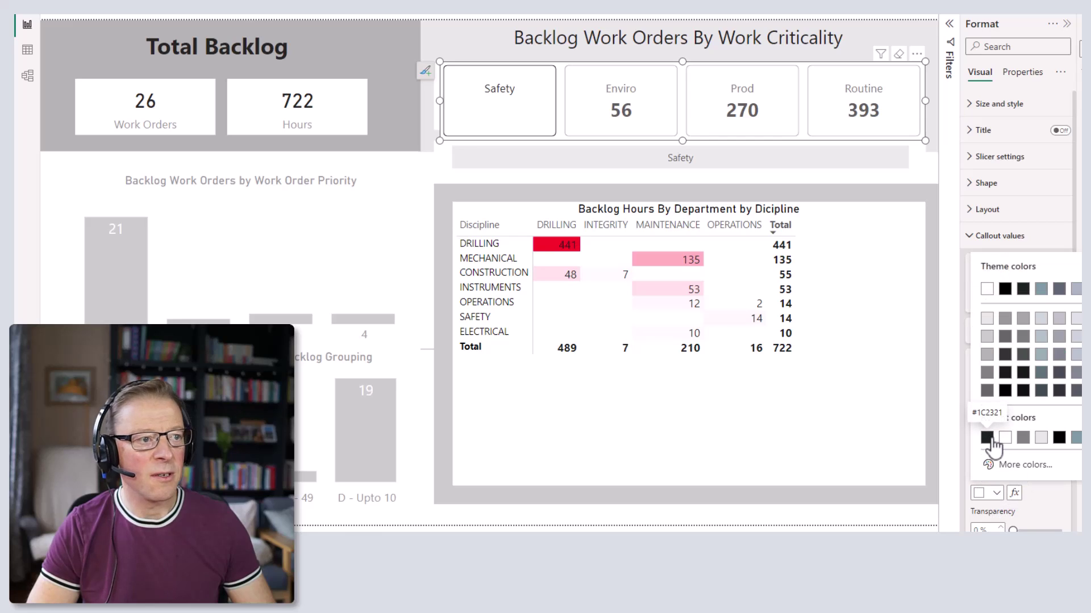
click(988, 440)
Step: Test the slicer's selected-state formatting by switching the selection from Safety to Enviro
click(505, 109)
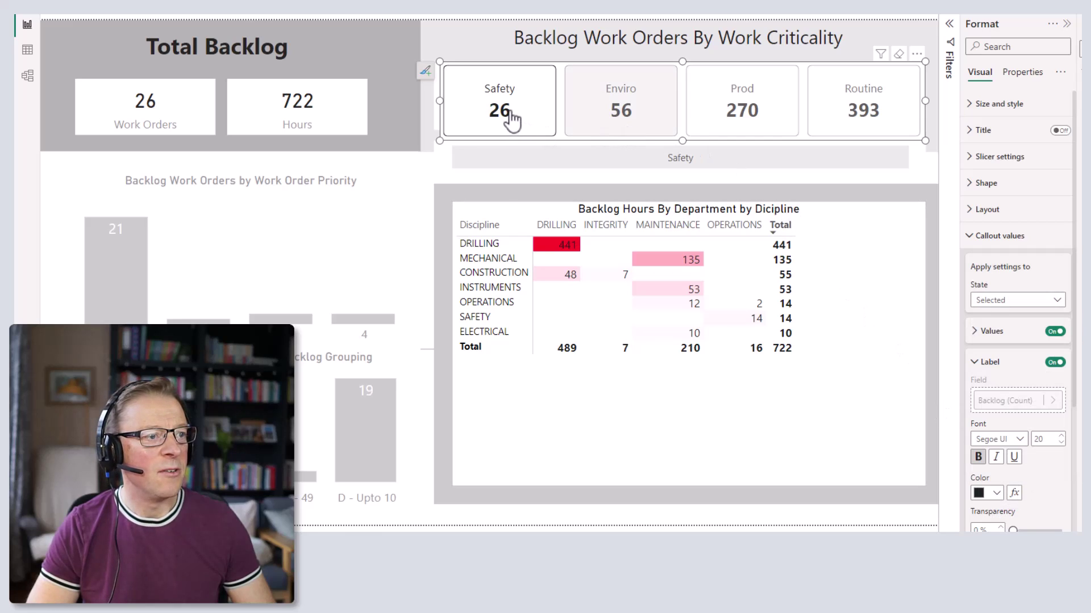
click(645, 118)
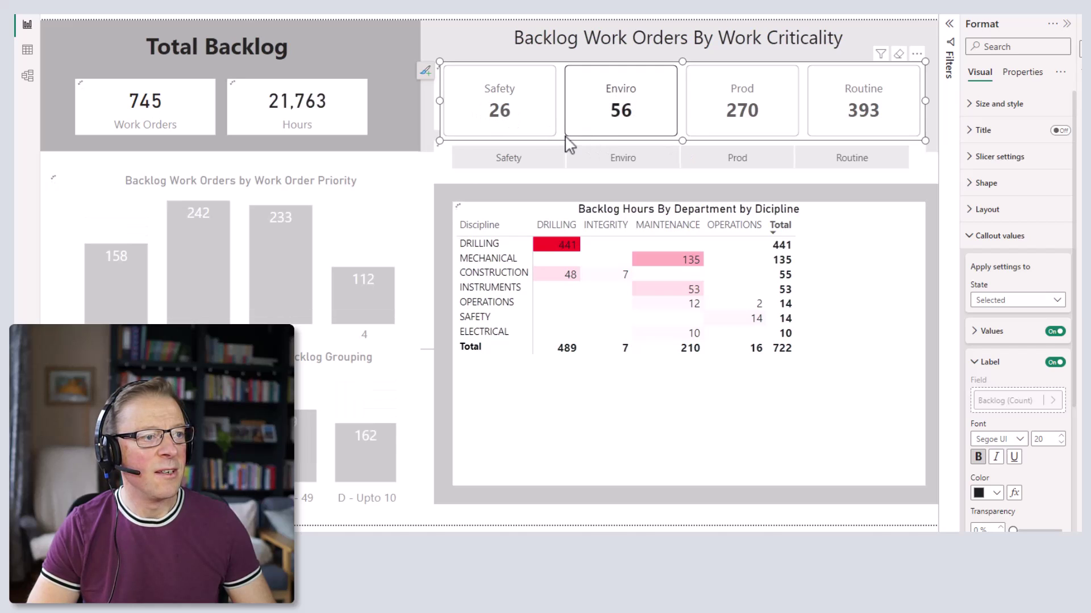
click(503, 120)
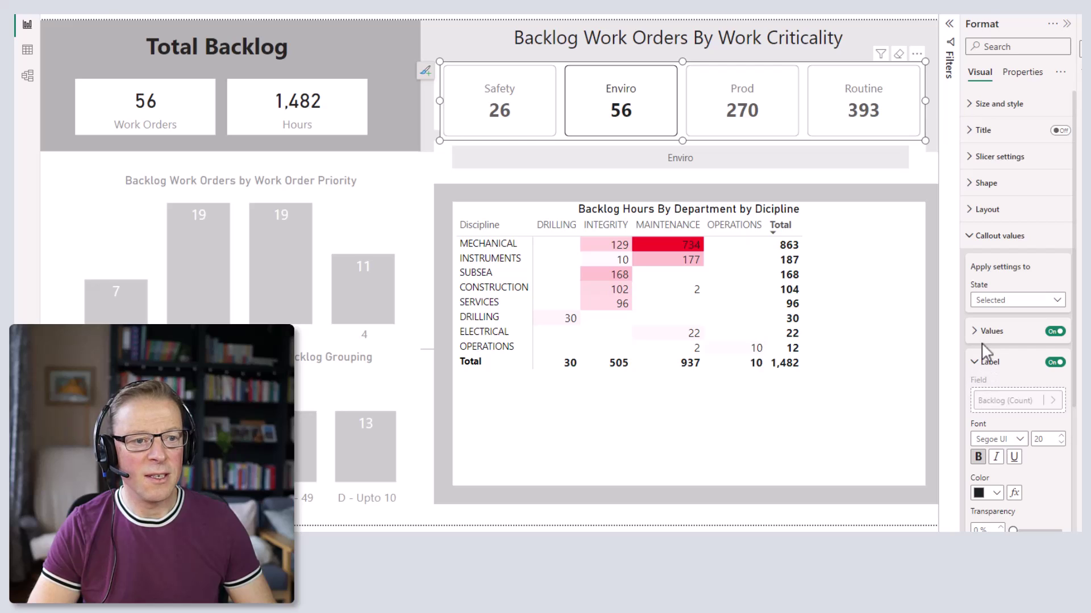
Step: Make the Selected-state callout values bold and test the formatting by switching the slicer selection to other categories
click(975, 367)
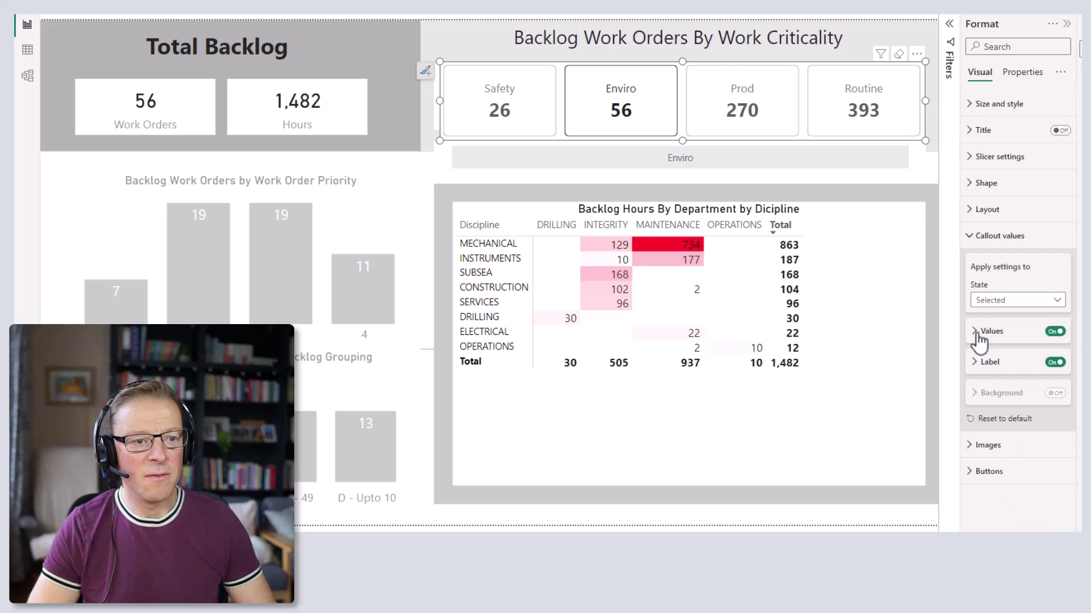
click(977, 335)
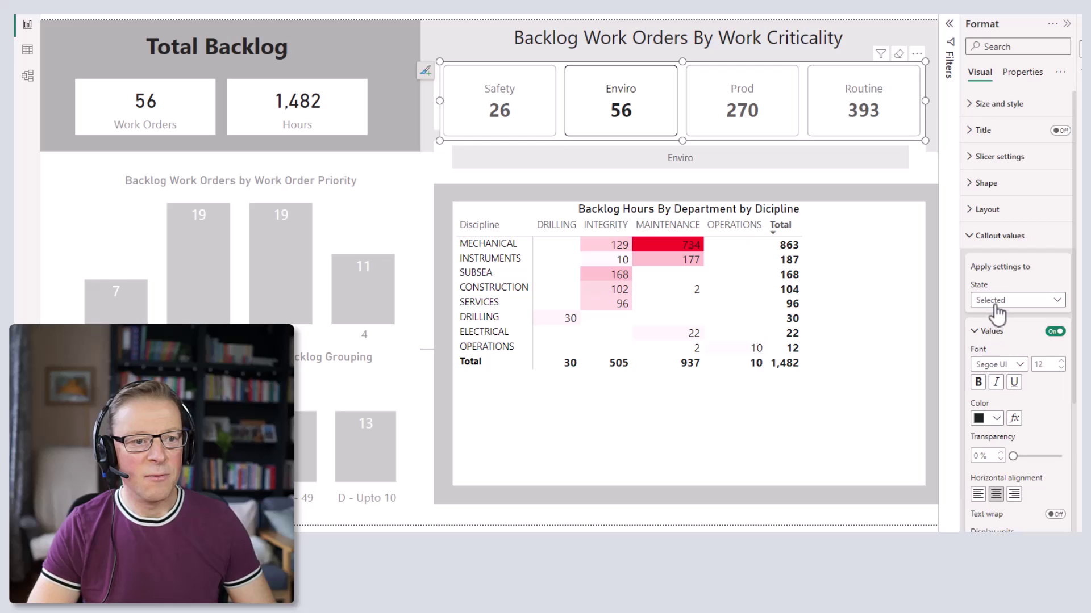
click(979, 383)
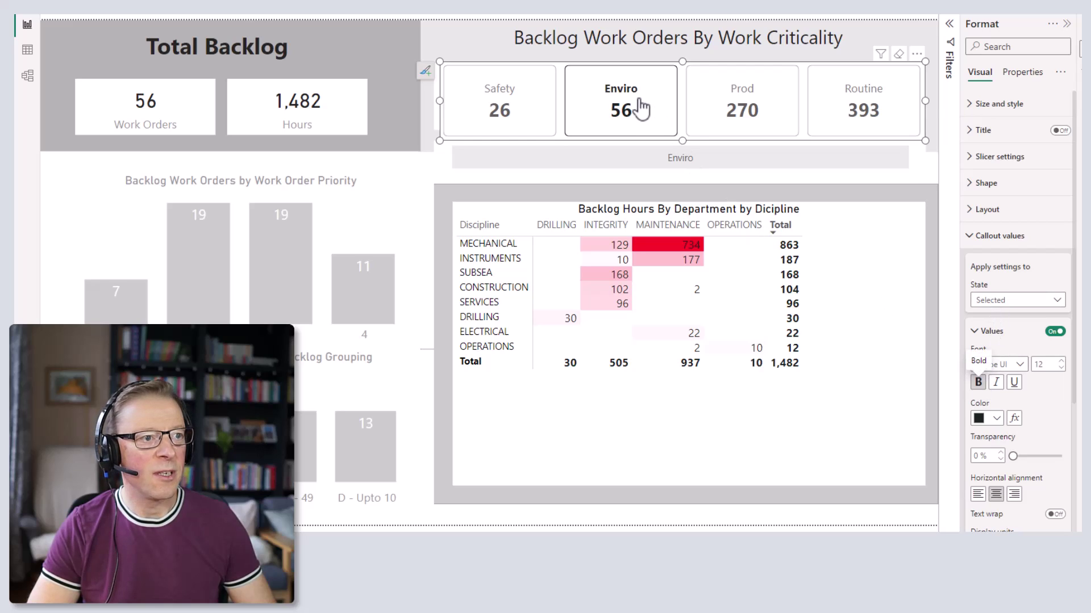
click(511, 103)
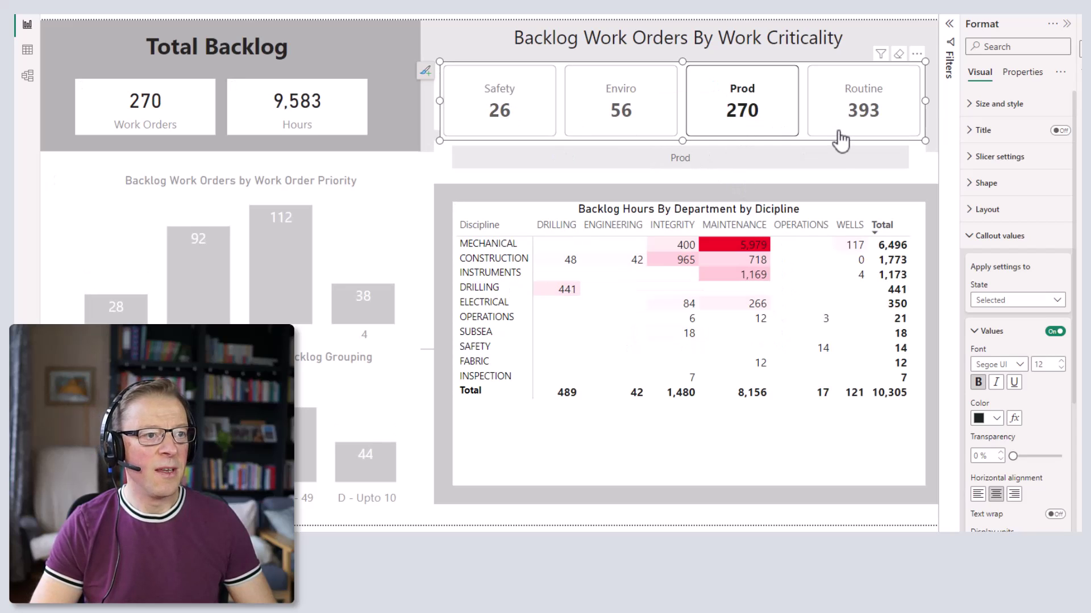
Step: Place the Selected-state buttons' accent bar at the Bottom position and test it by selecting Safety in the slicer
click(972, 238)
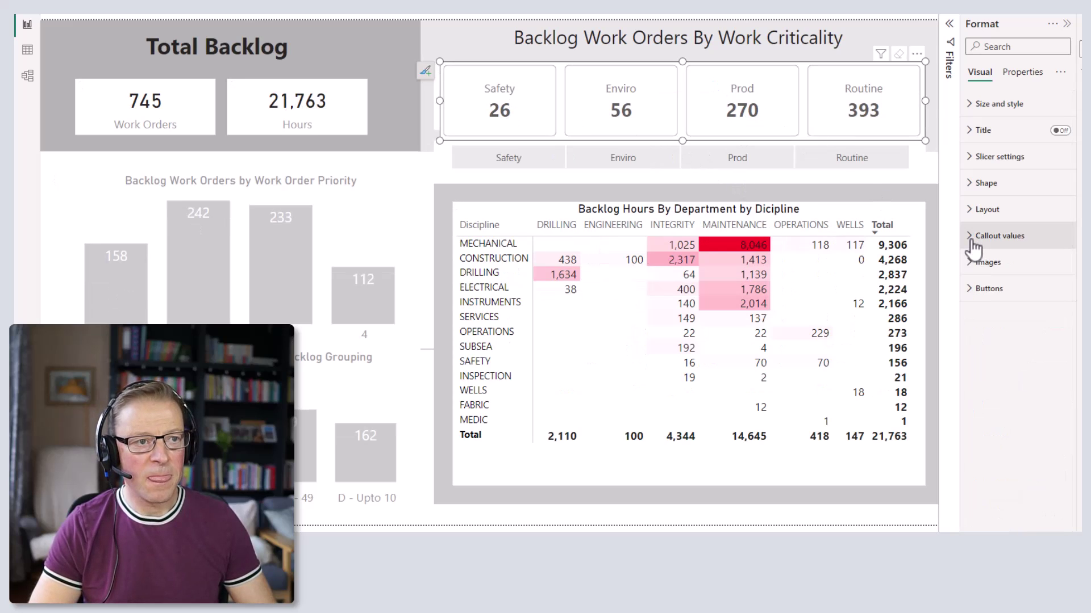
click(973, 288)
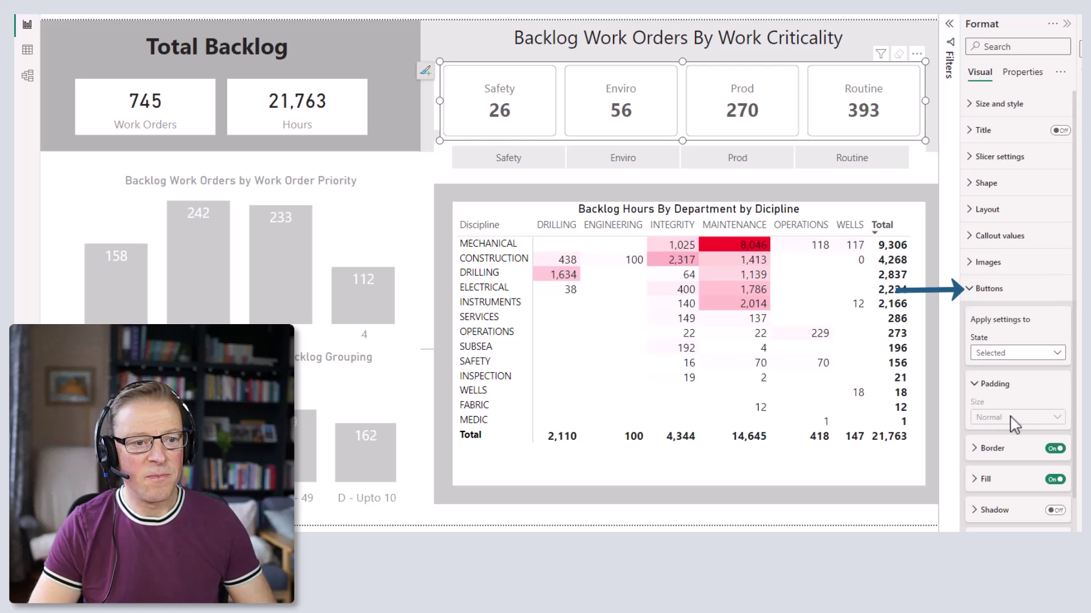
scroll(1015, 425, down, 1)
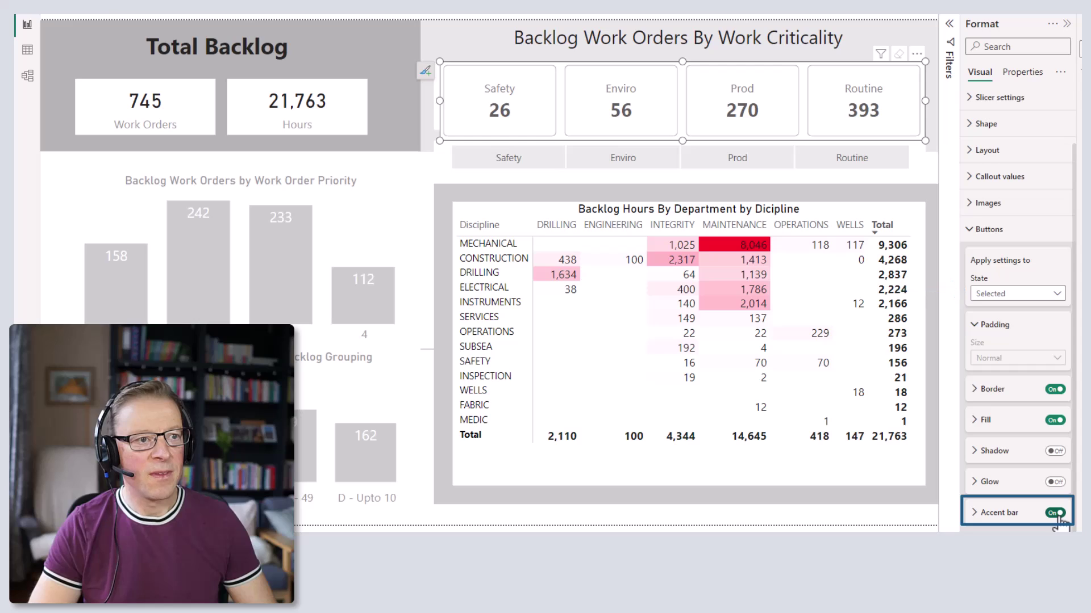
click(975, 514)
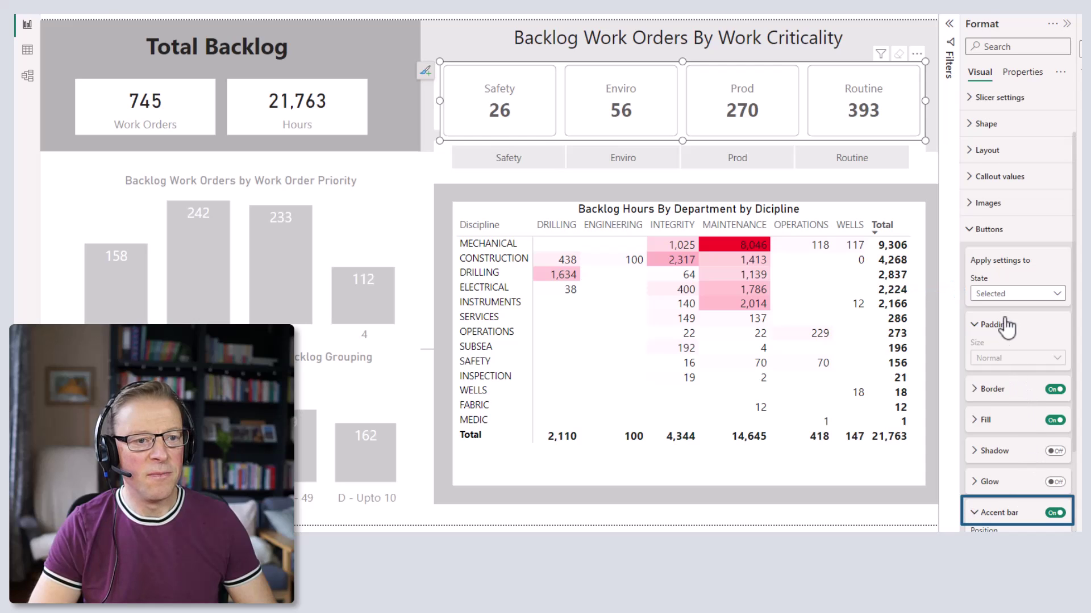
scroll(1023, 391, down, 3)
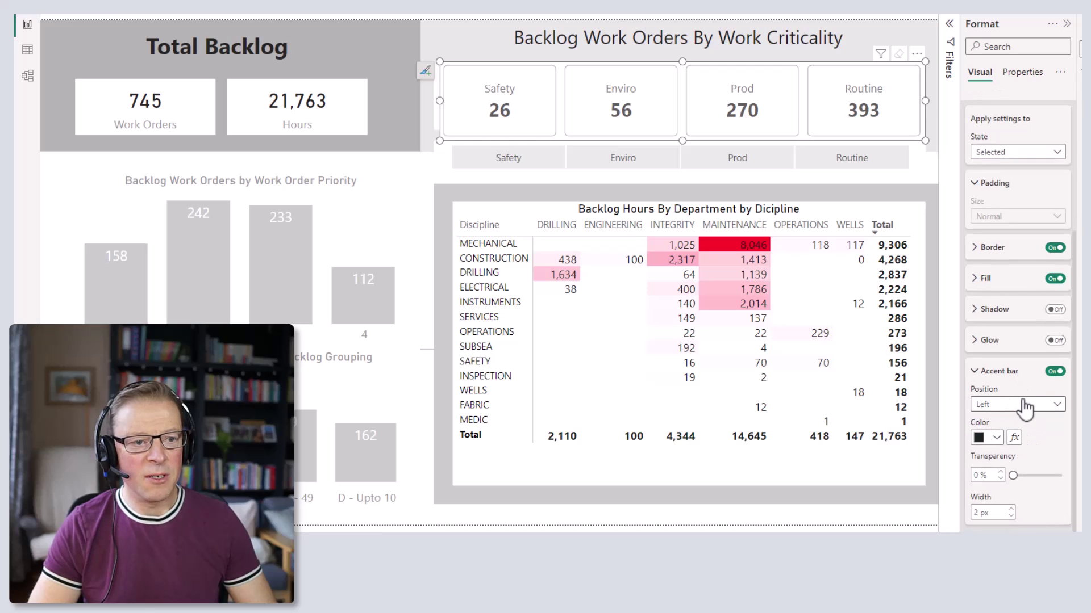
click(1012, 412)
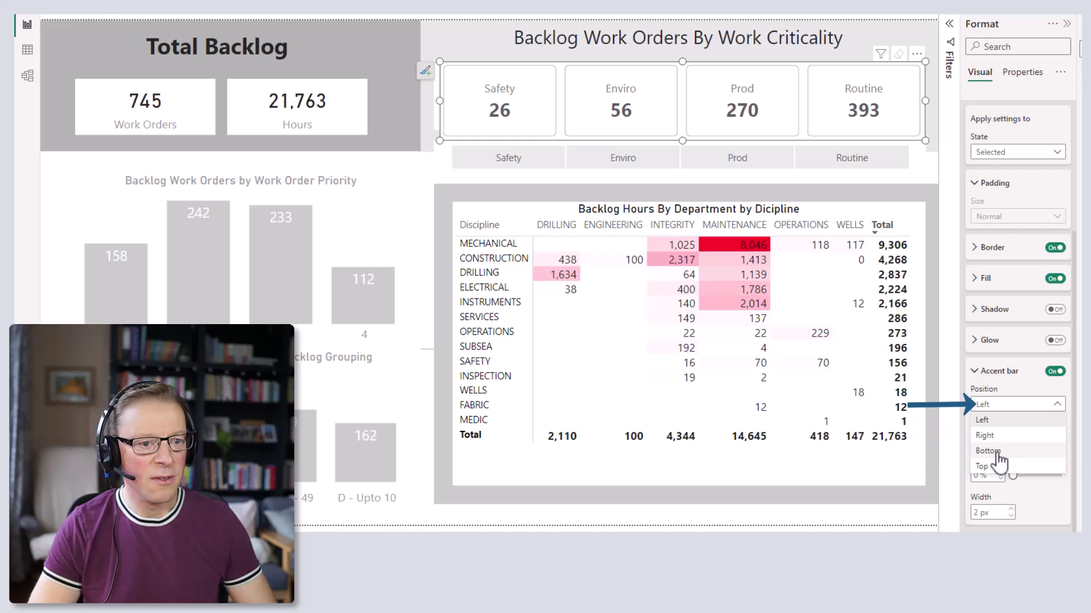
key(Escape)
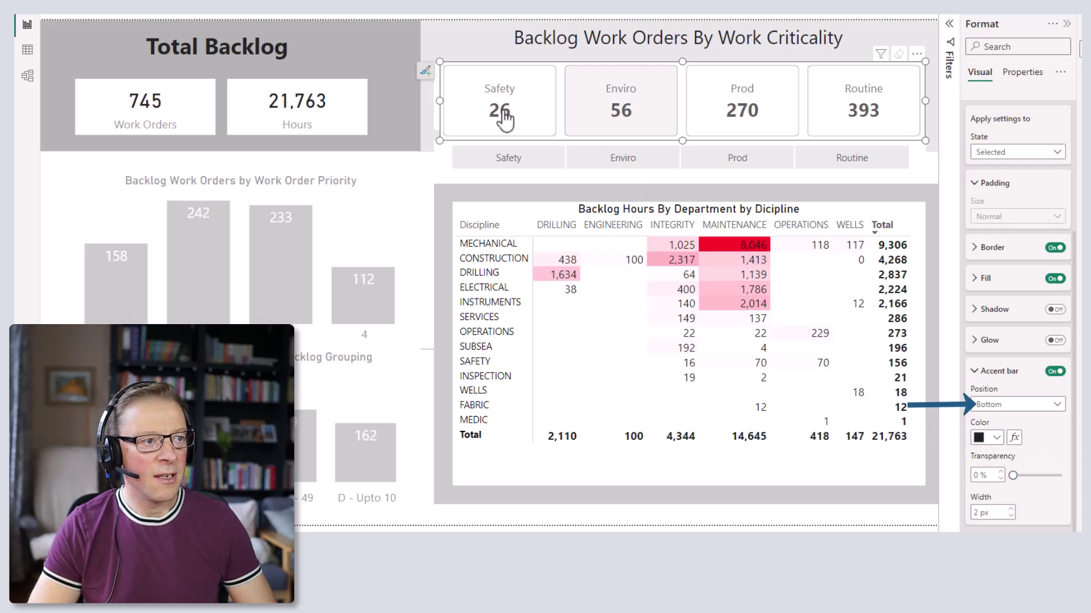
click(501, 111)
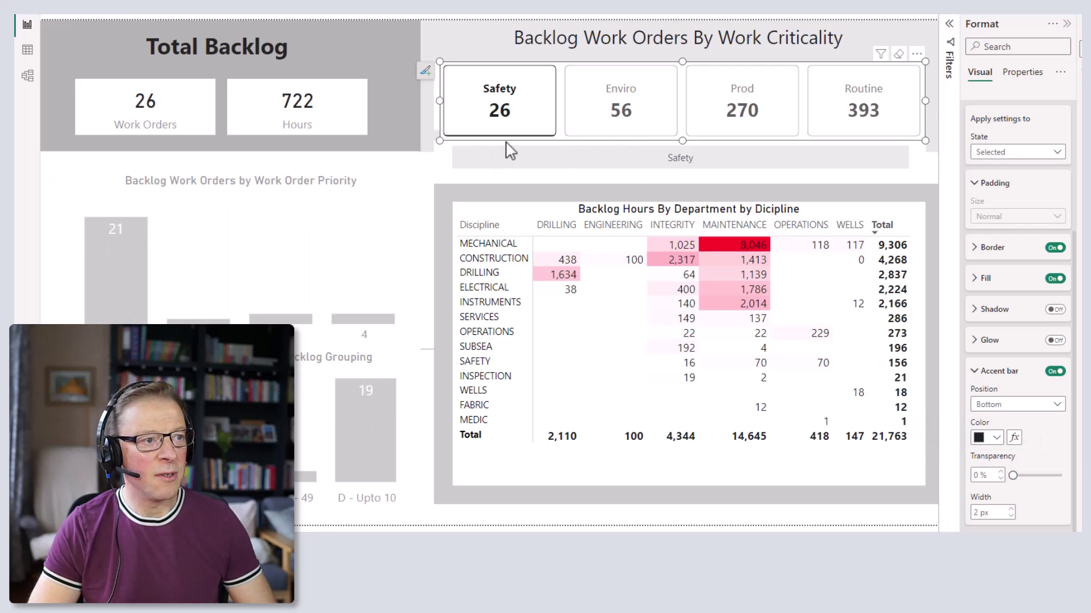
Step: Set the Selected-state accent bar width to 5 px and check it by selecting and clearing Safety
click(492, 116)
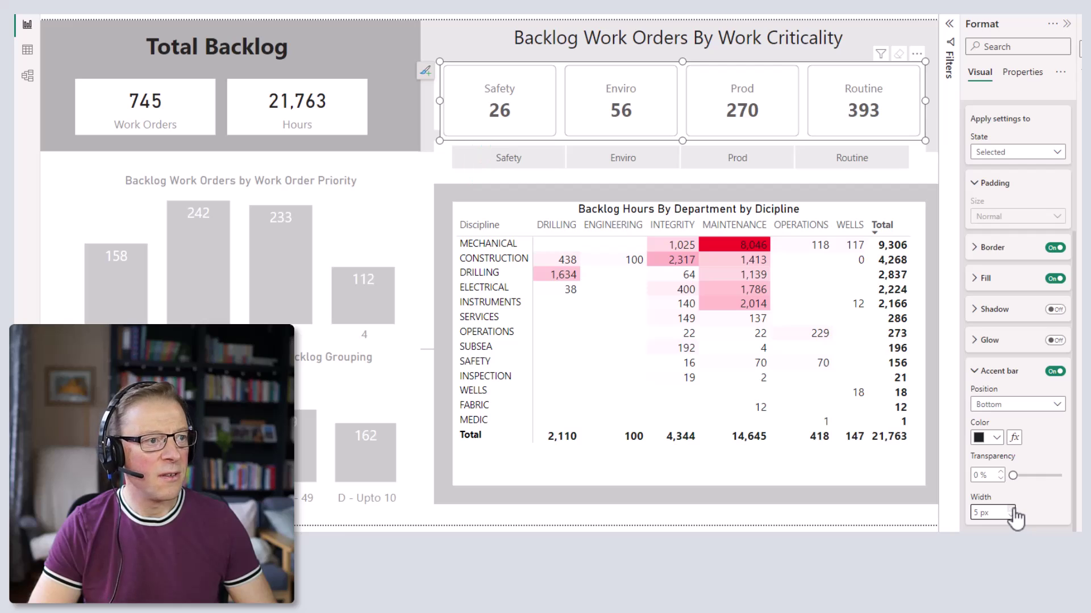
click(499, 99)
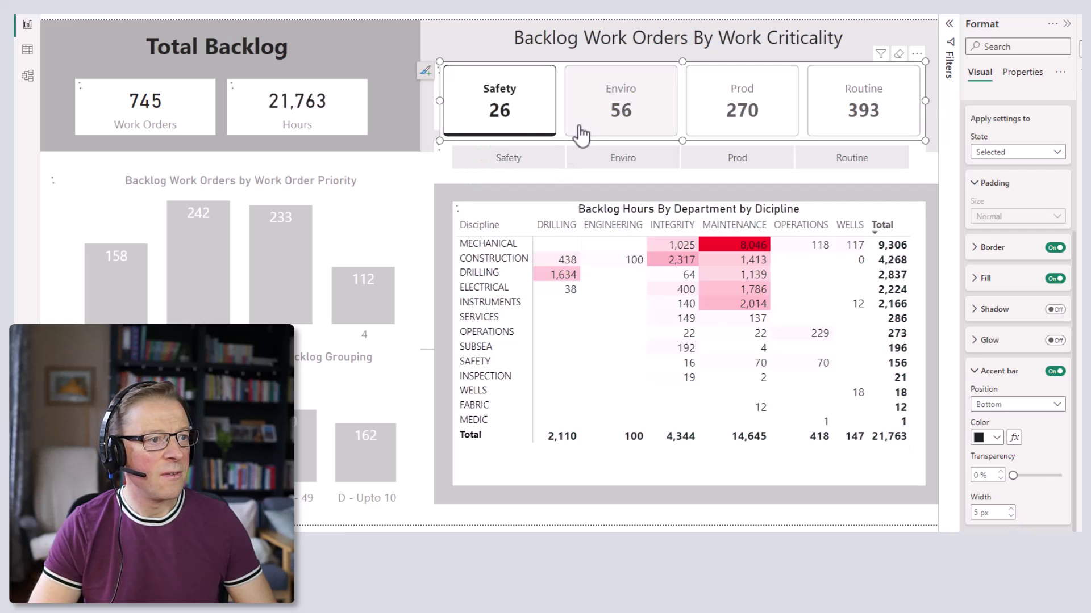
click(499, 109)
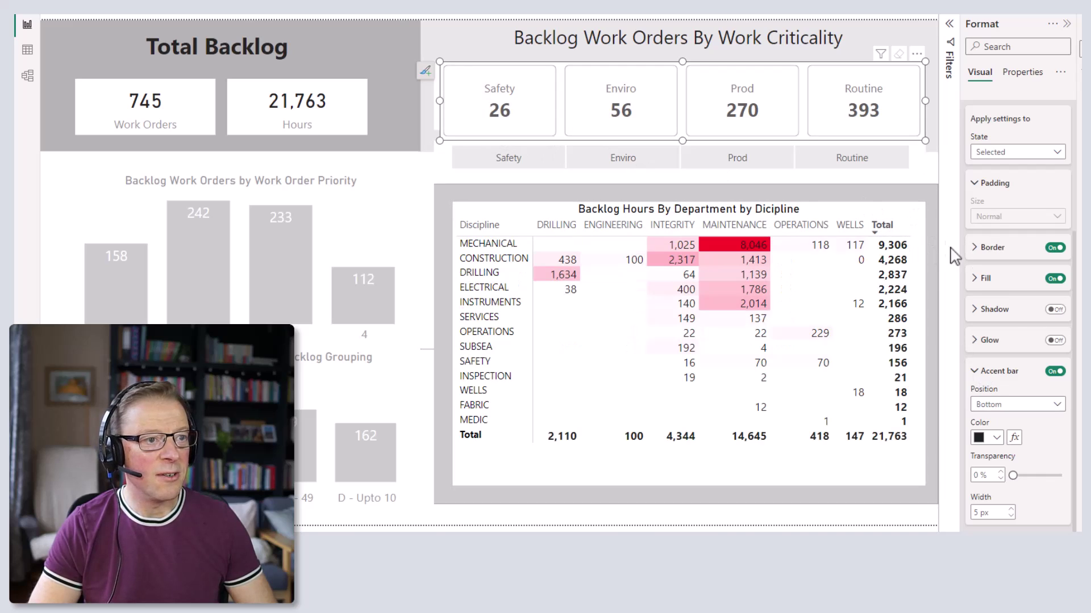
Step: Look up the hex color code of the callout values in the Default state
scroll(1000, 296, up, 3)
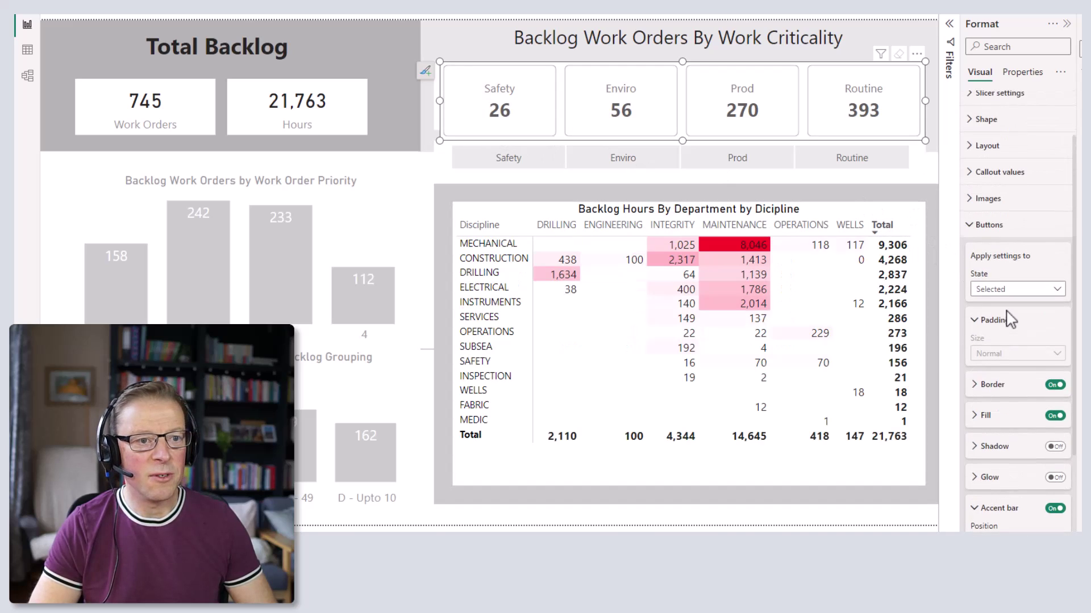
click(972, 226)
click(973, 236)
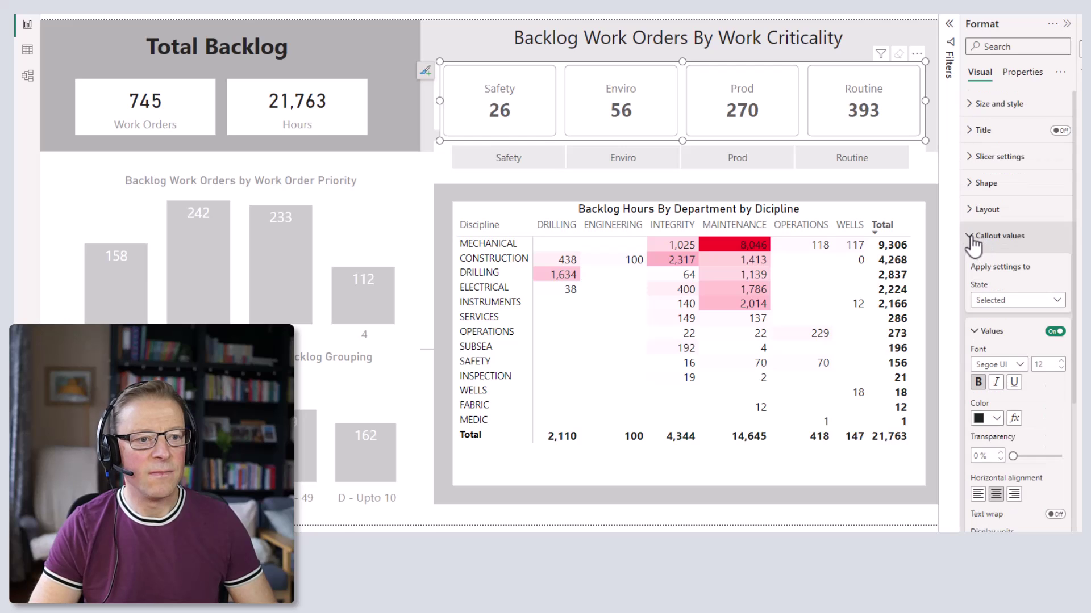
click(1011, 300)
click(1006, 362)
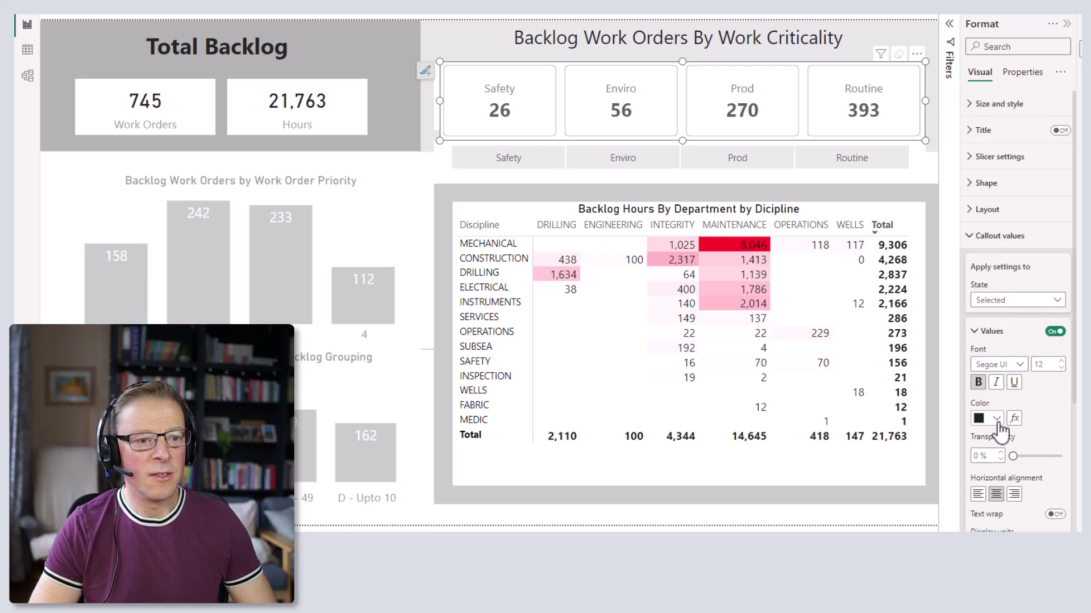
click(996, 419)
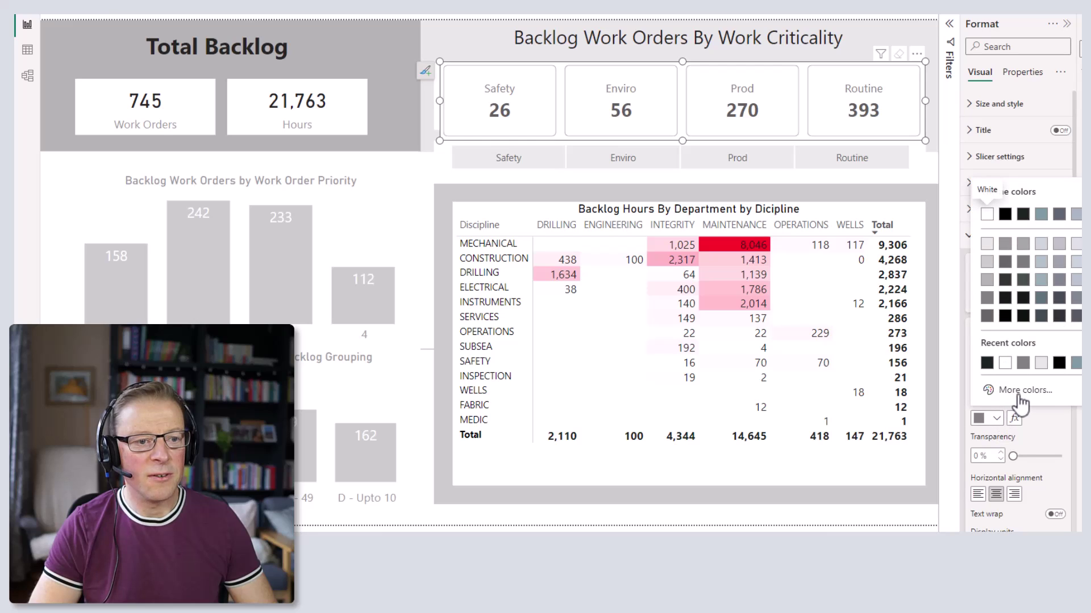
click(1023, 397)
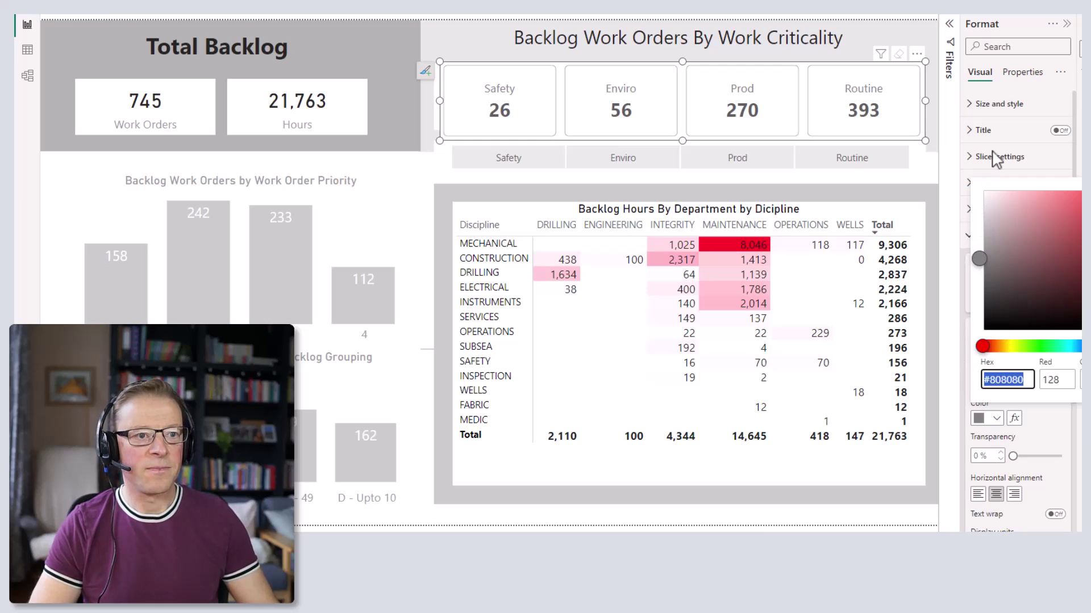
click(1058, 441)
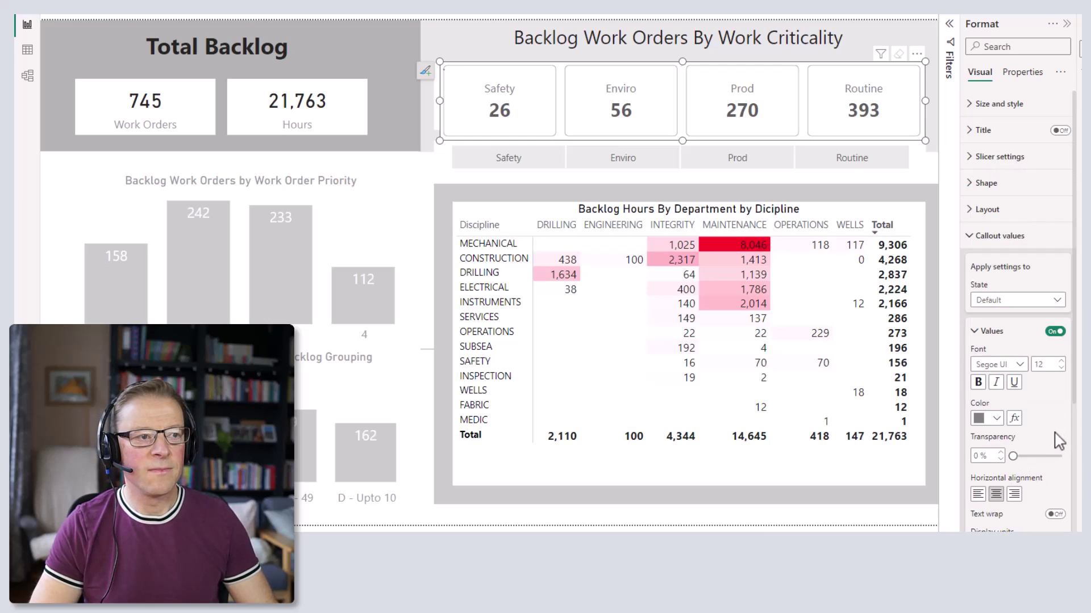
Step: Set the color of the callout values to #808080 for the Selected state
click(1003, 301)
click(1005, 372)
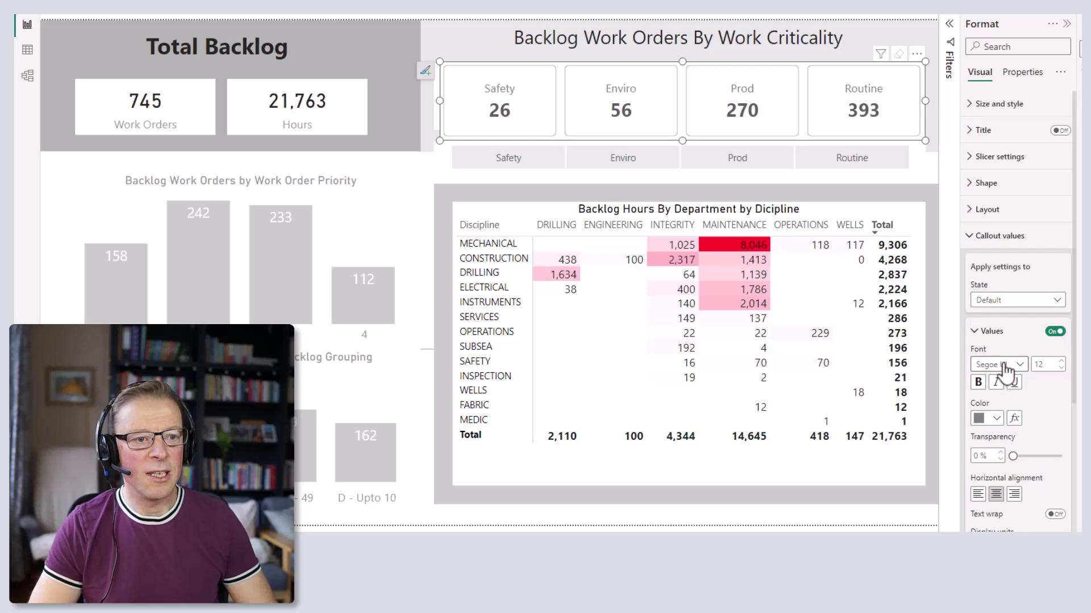
click(998, 423)
click(1006, 389)
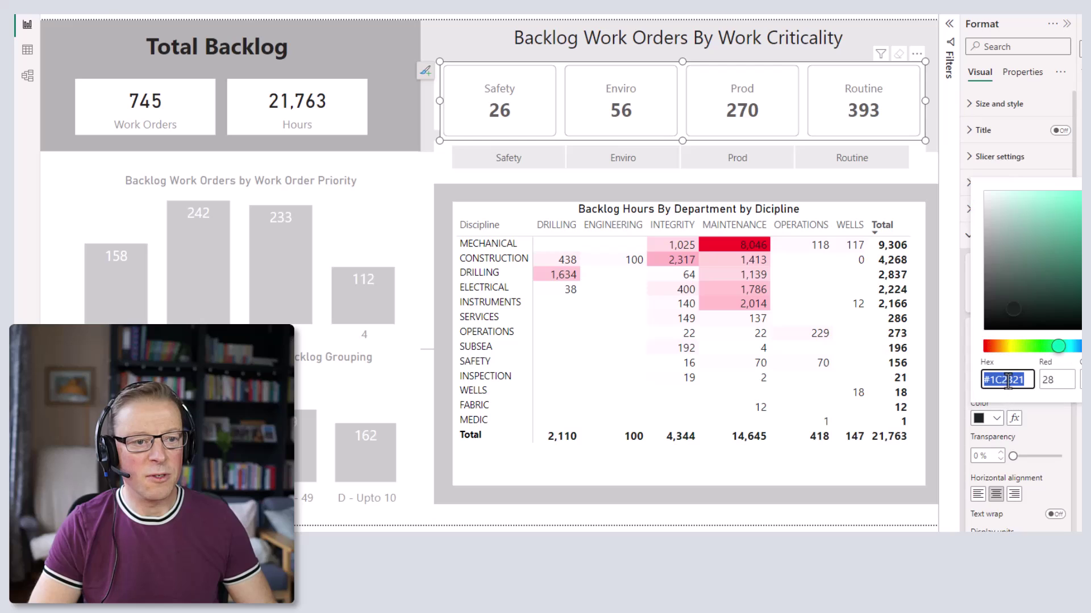
text(#808080)
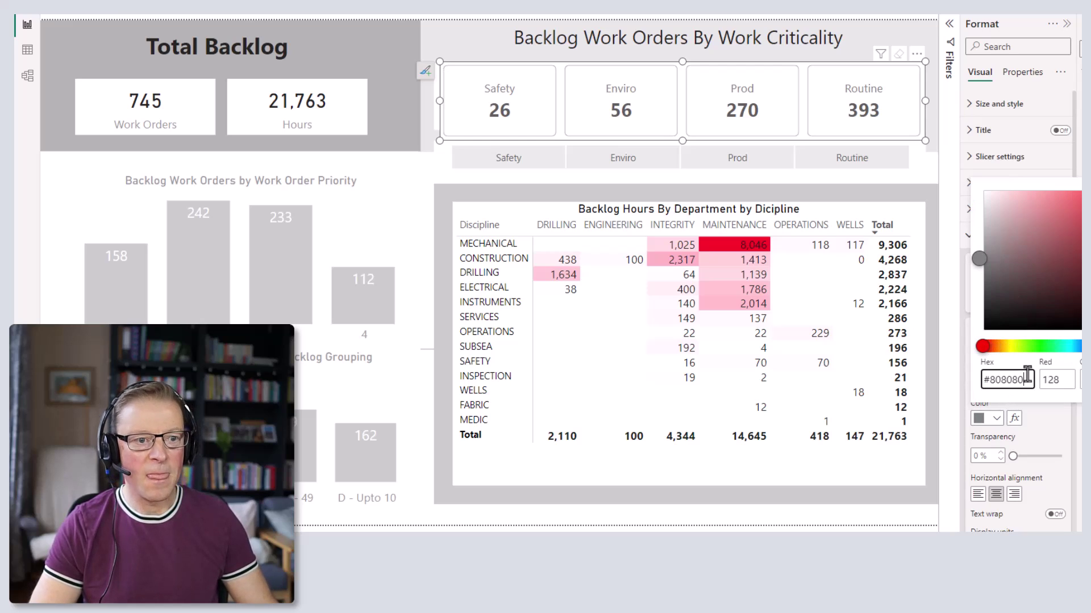
click(1052, 425)
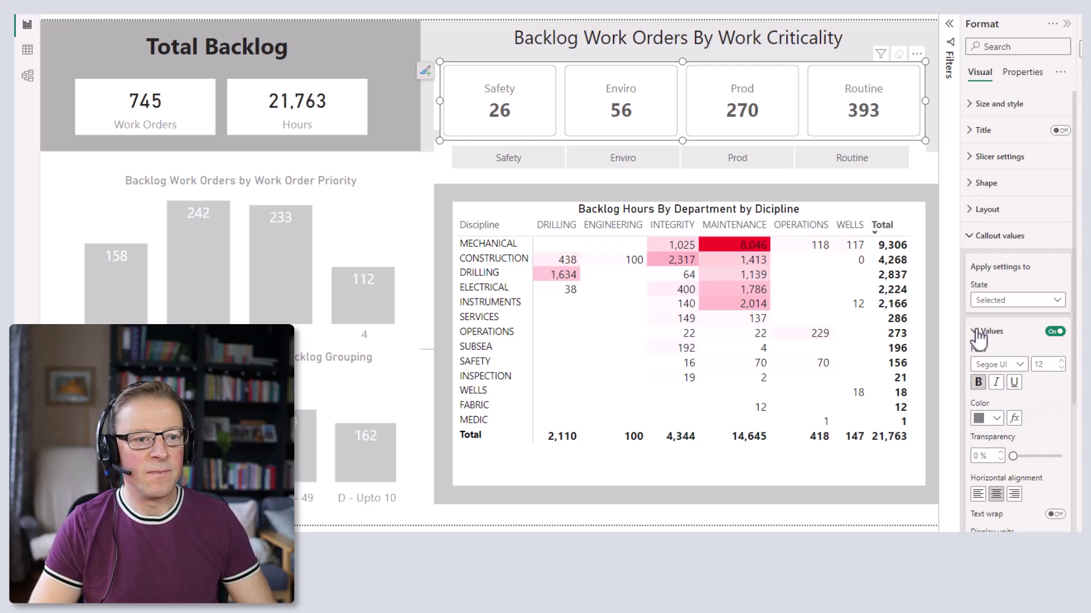
Step: Set the callout label's color to #808080 for the Selected state
click(977, 333)
click(977, 363)
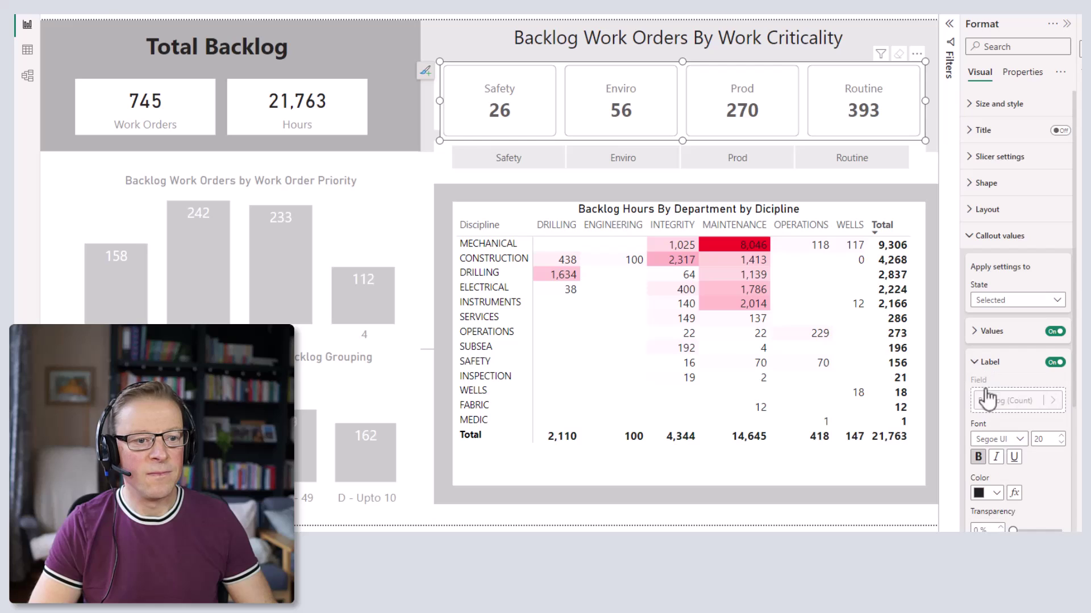
click(1000, 498)
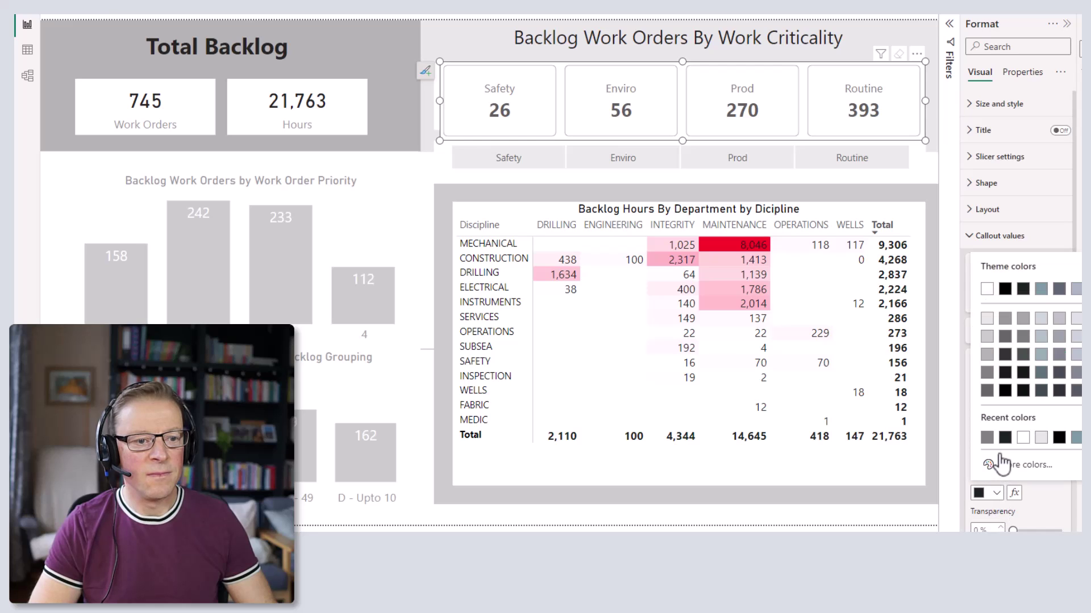
click(1037, 477)
text(#808080)
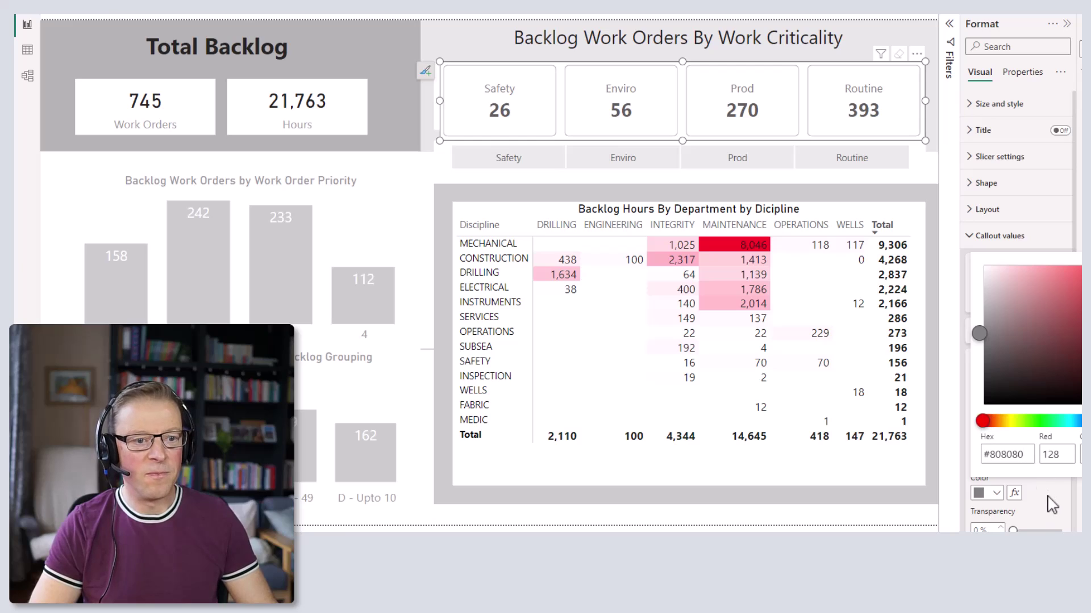
click(1051, 504)
click(978, 364)
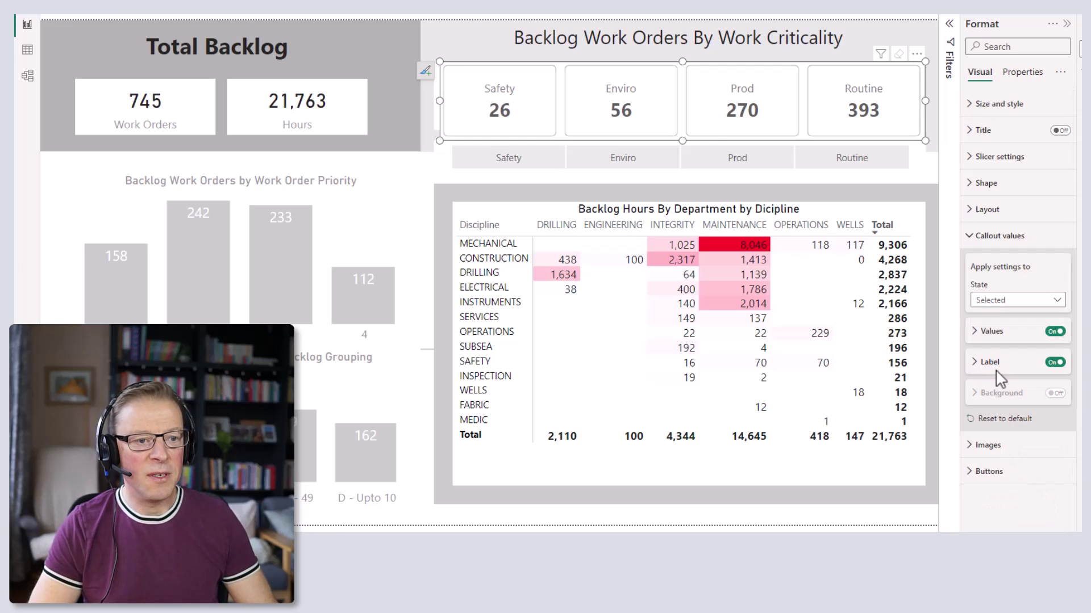
Step: Set the accent bar color of the Selected-state buttons to #808080
click(985, 473)
scroll(1010, 426, down, 4)
scroll(1005, 199, up, 2)
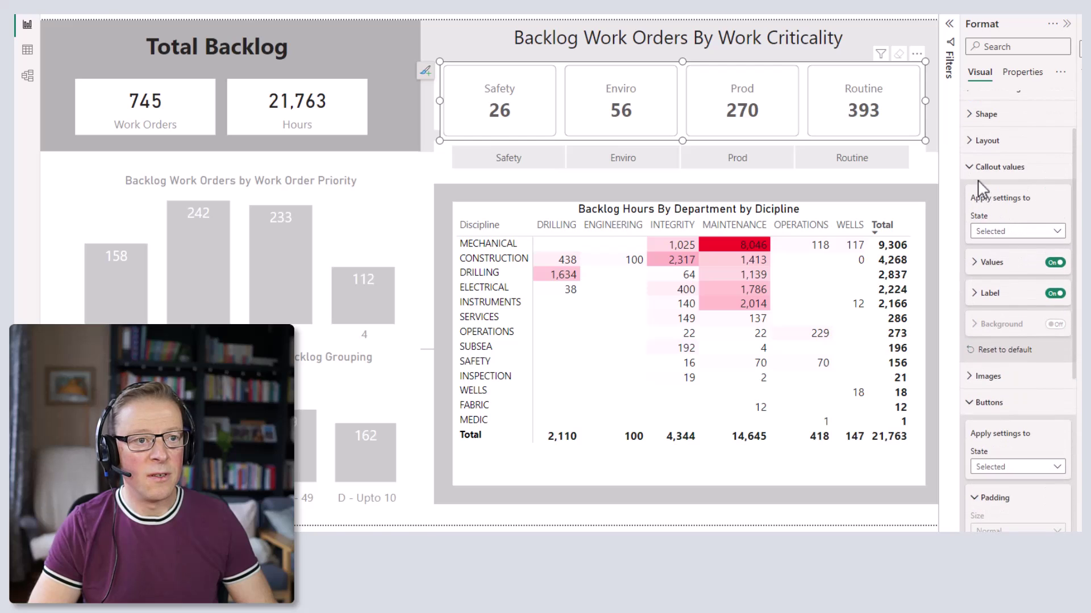
click(978, 167)
scroll(1015, 352, down, 3)
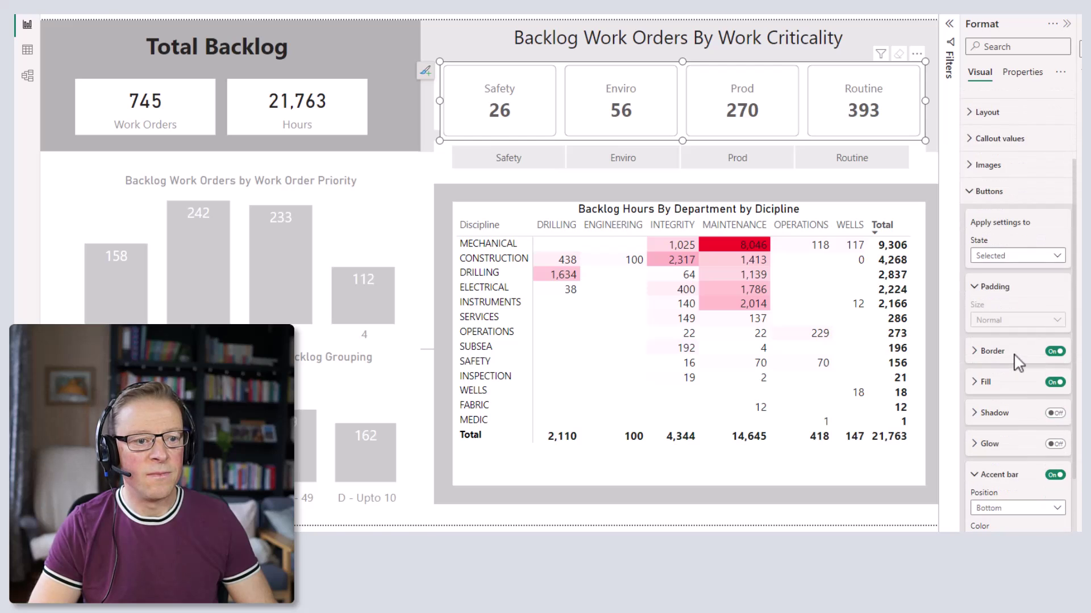
click(997, 438)
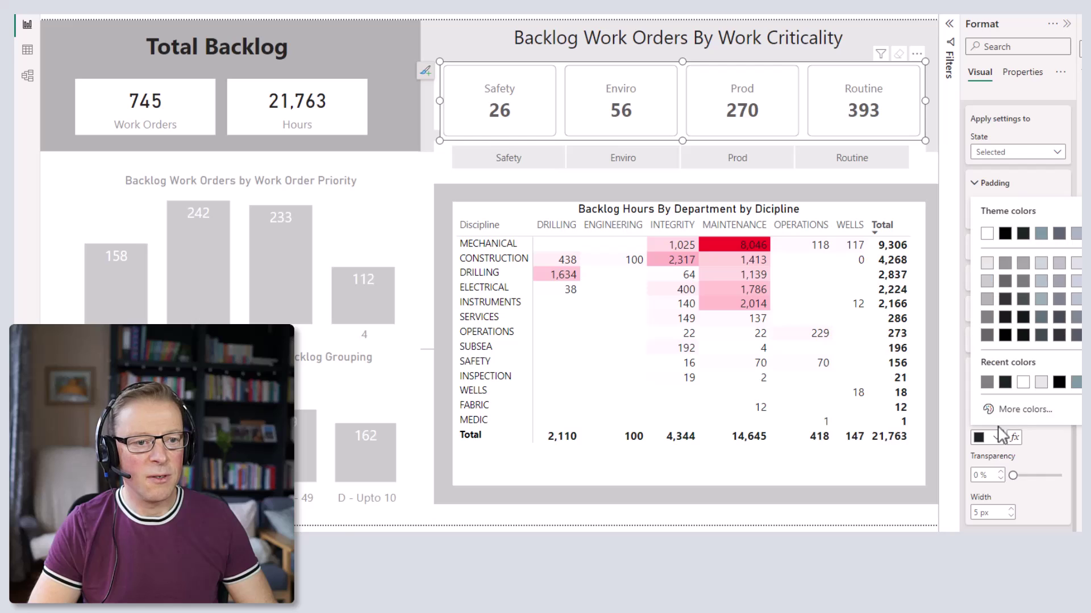
click(1024, 408)
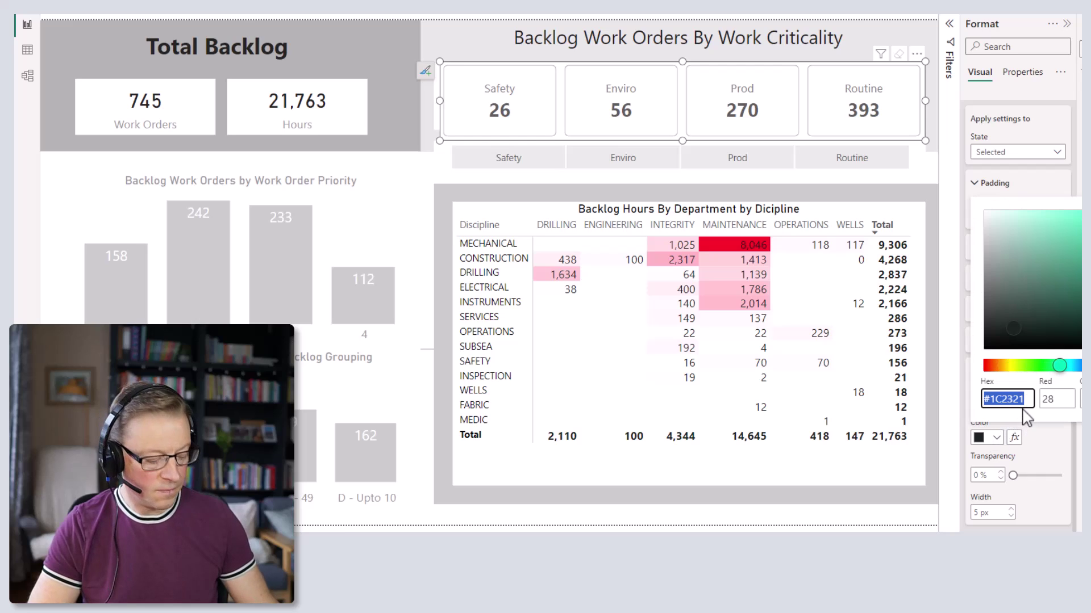
text(#808080)
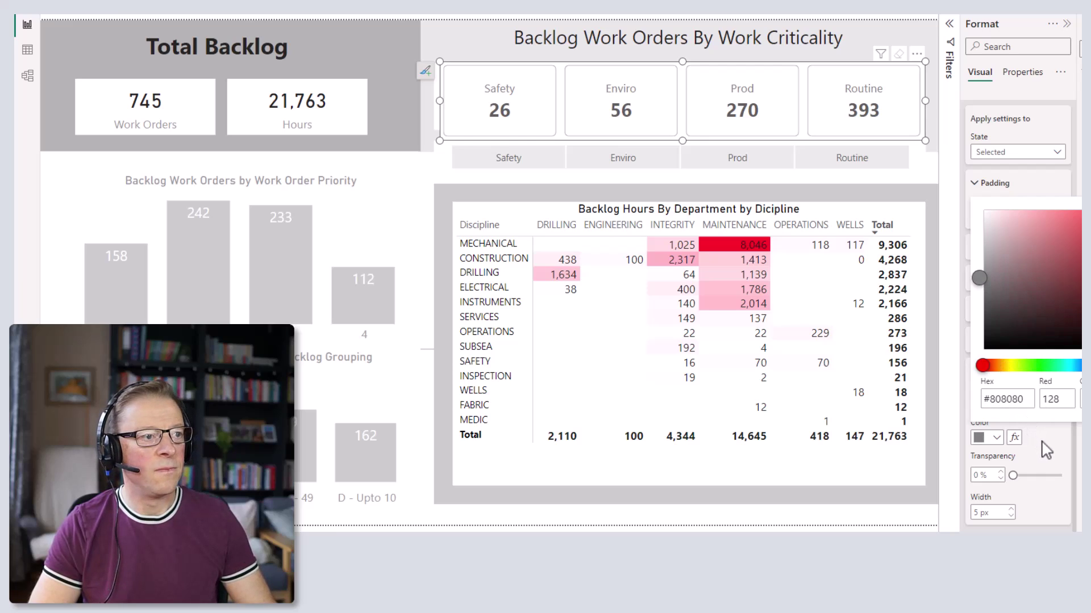
click(1047, 444)
Step: Test multi-selection in the slicer by selecting Safety, Enviro and Prod together, and clear the selections
click(507, 107)
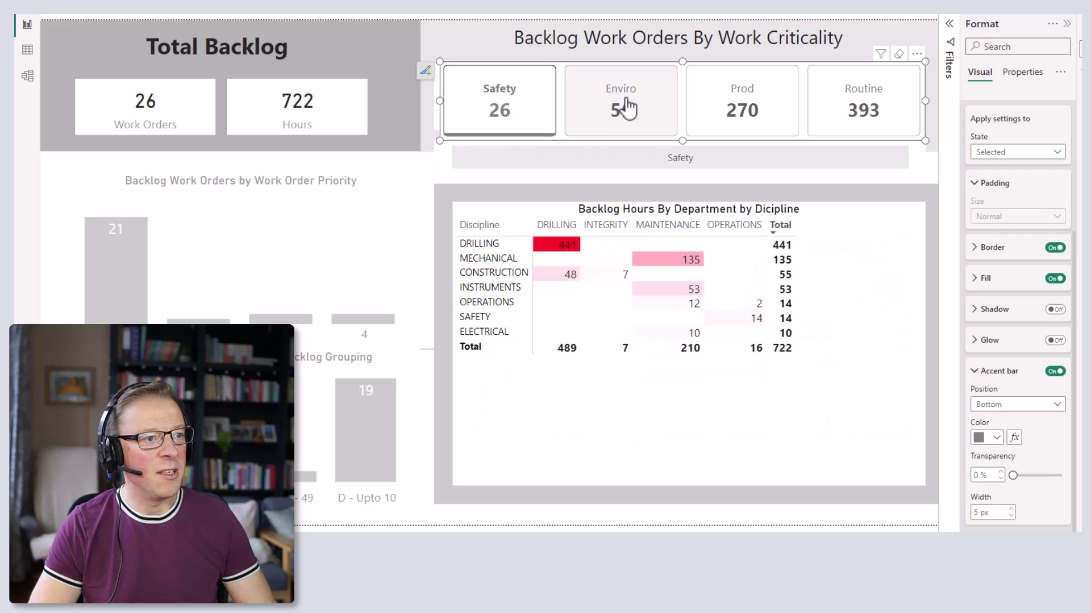
ctrl+click(602, 125)
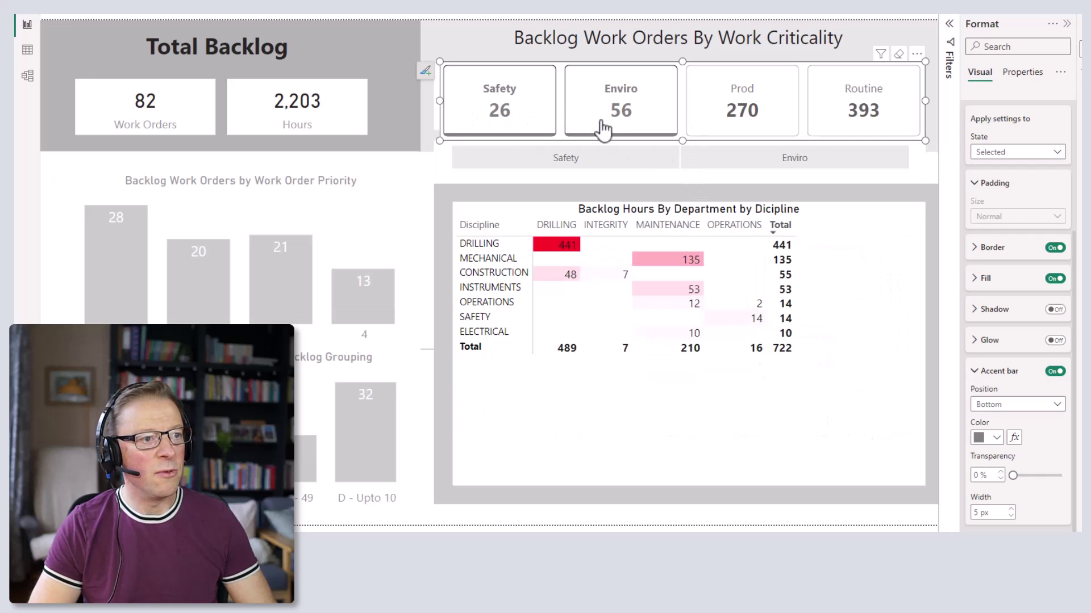
ctrl+click(741, 99)
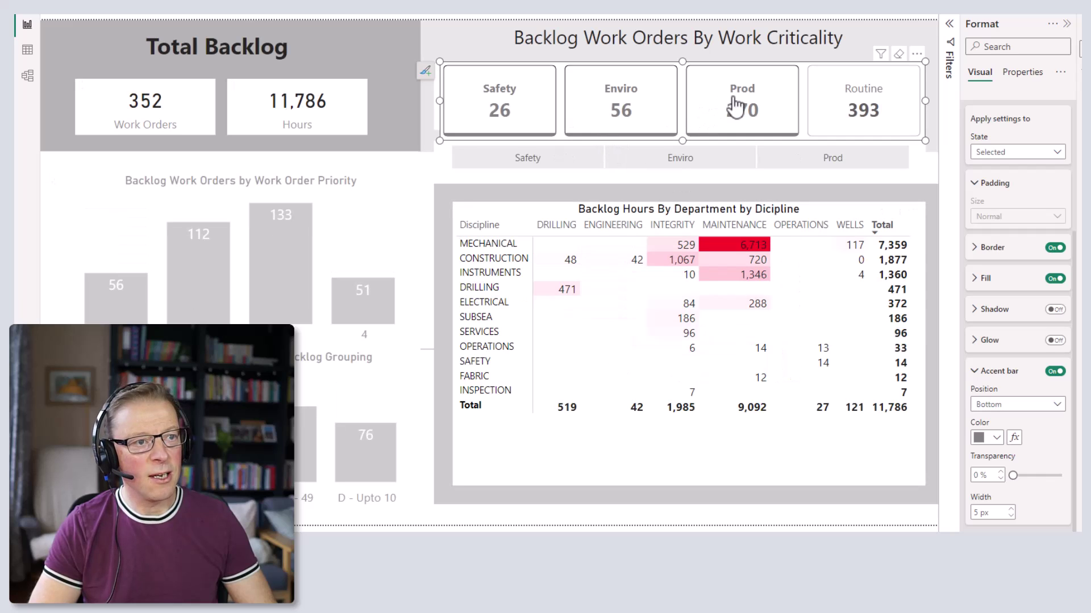
key(ctrl+z)
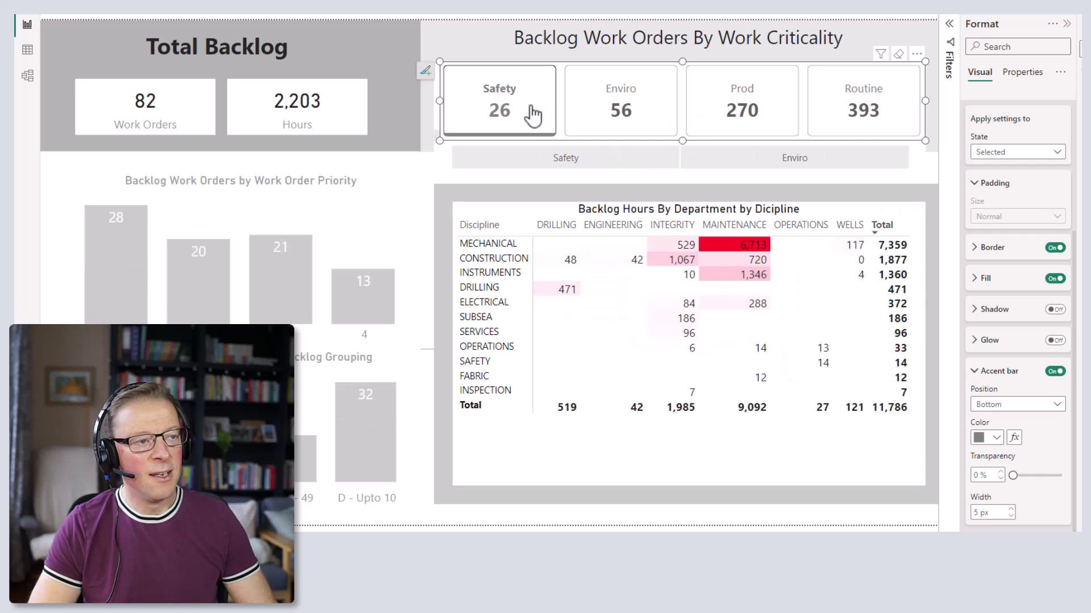
ctrl+click(533, 115)
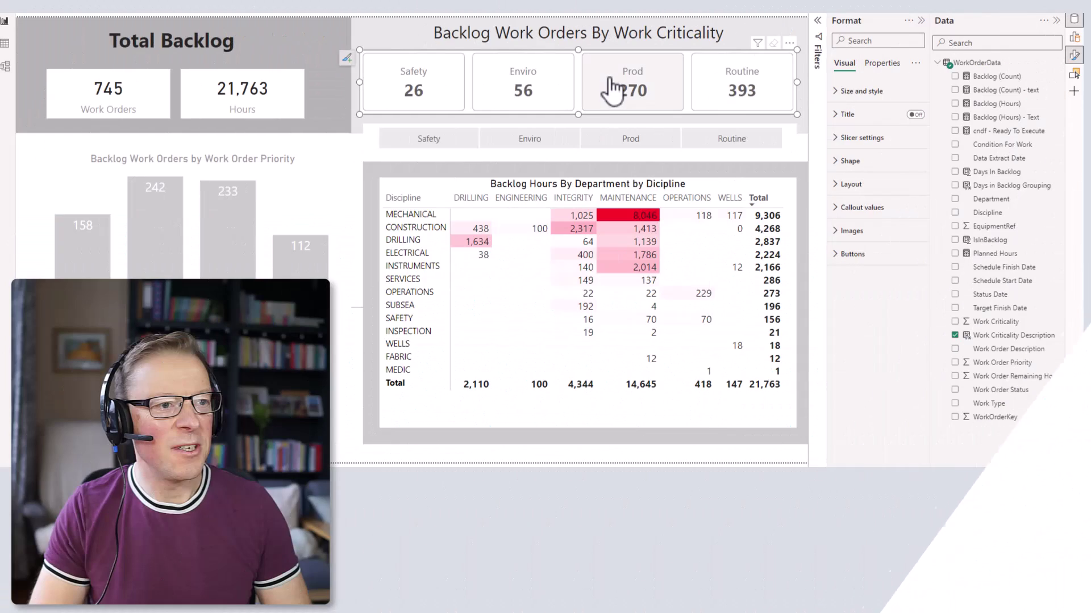
Step: Delete the old Safety/Enviro/Prod/Routine tile slicer beneath the button slicer, and turn off the button slicer's background
click(792, 151)
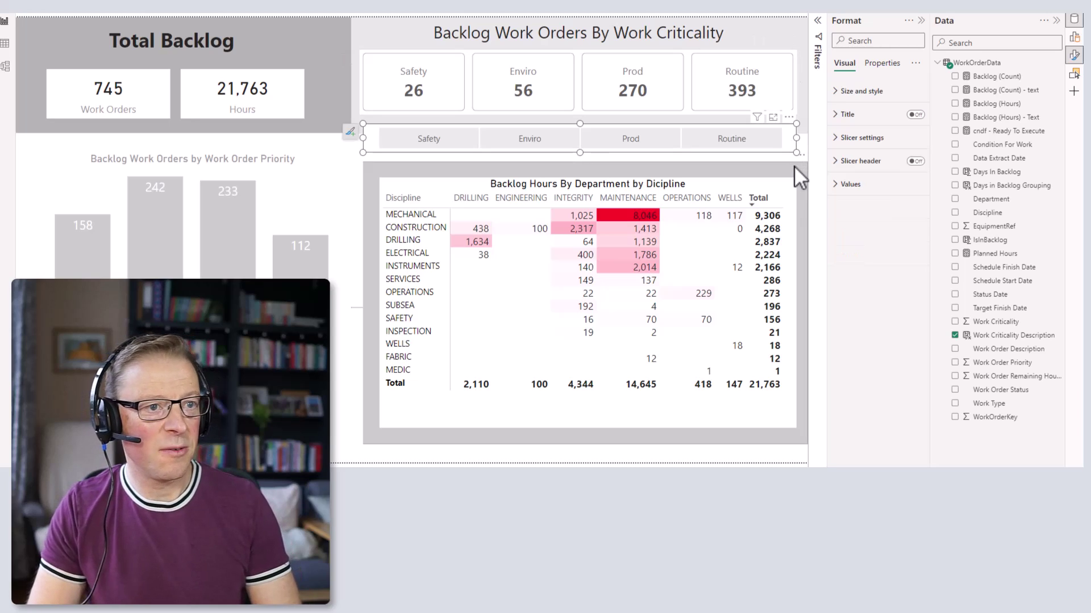
click(570, 124)
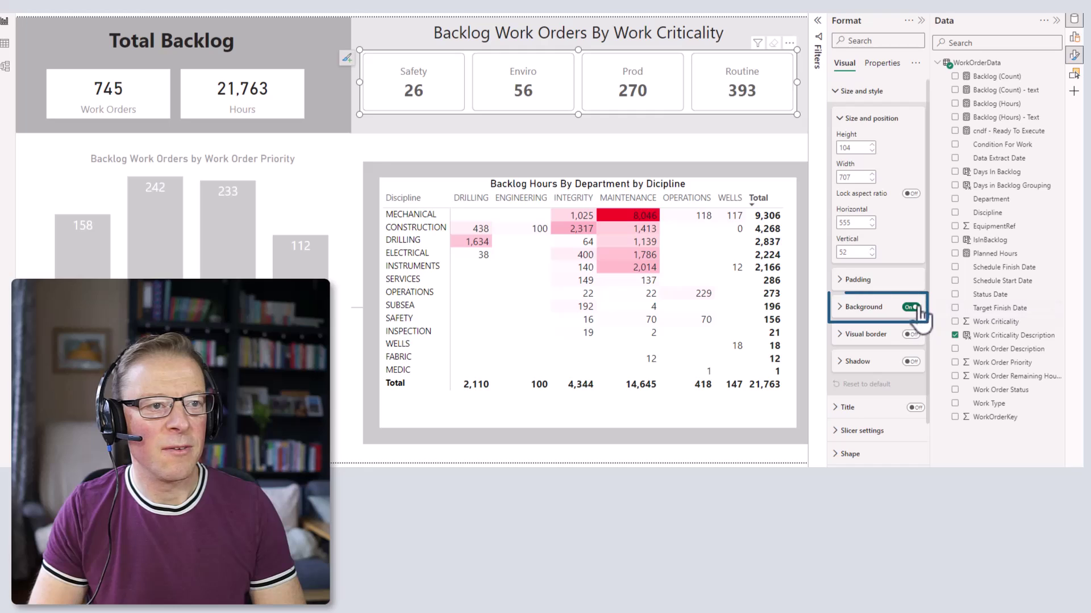
click(910, 307)
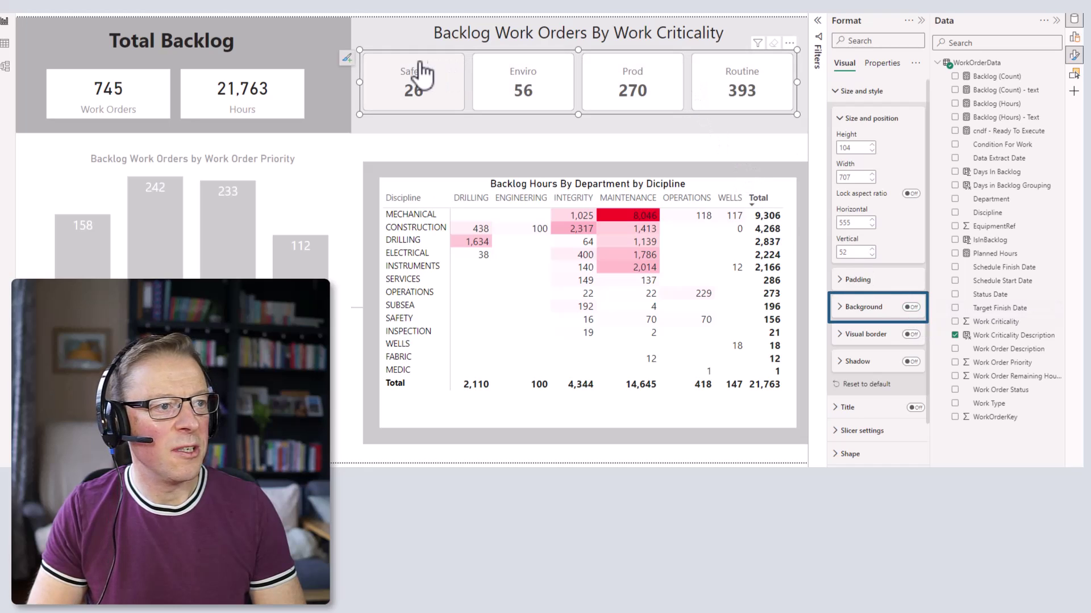
click(842, 119)
click(840, 90)
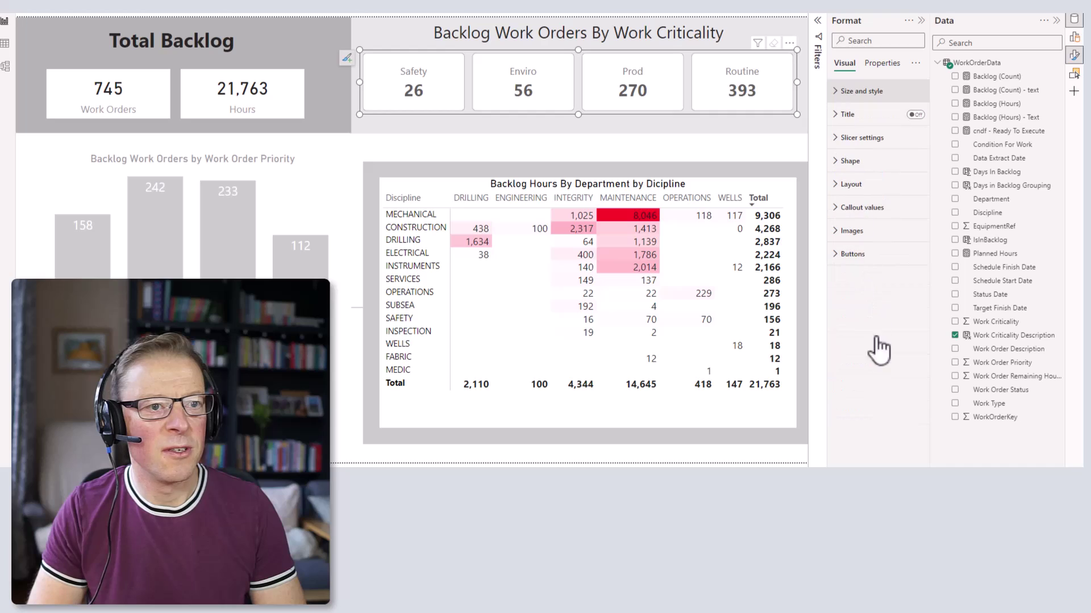
Step: Turn off the border of the slicer buttons for the Default state
click(849, 257)
click(869, 311)
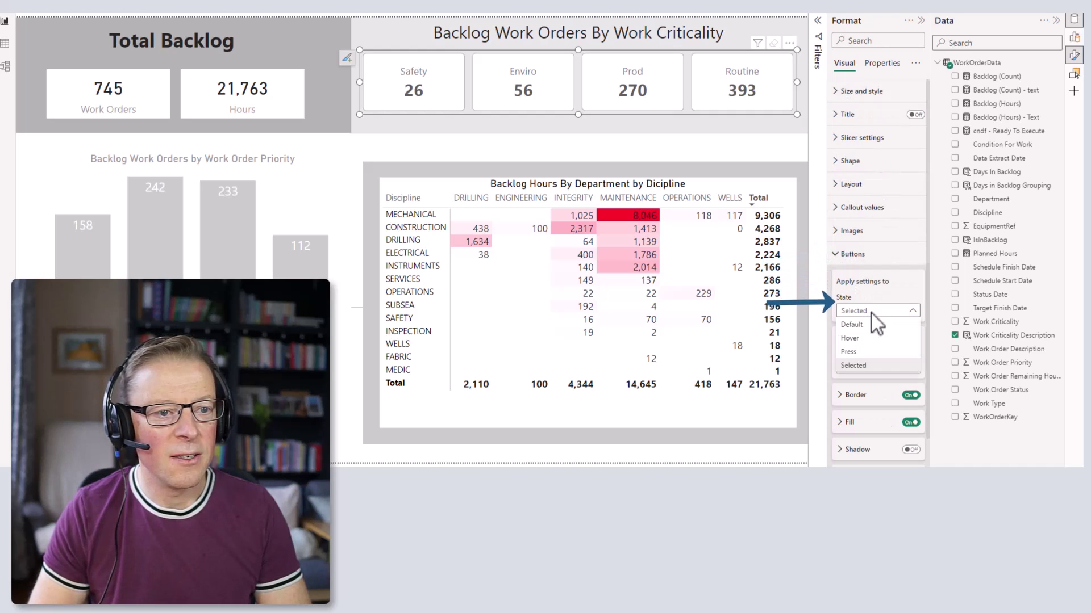
click(867, 326)
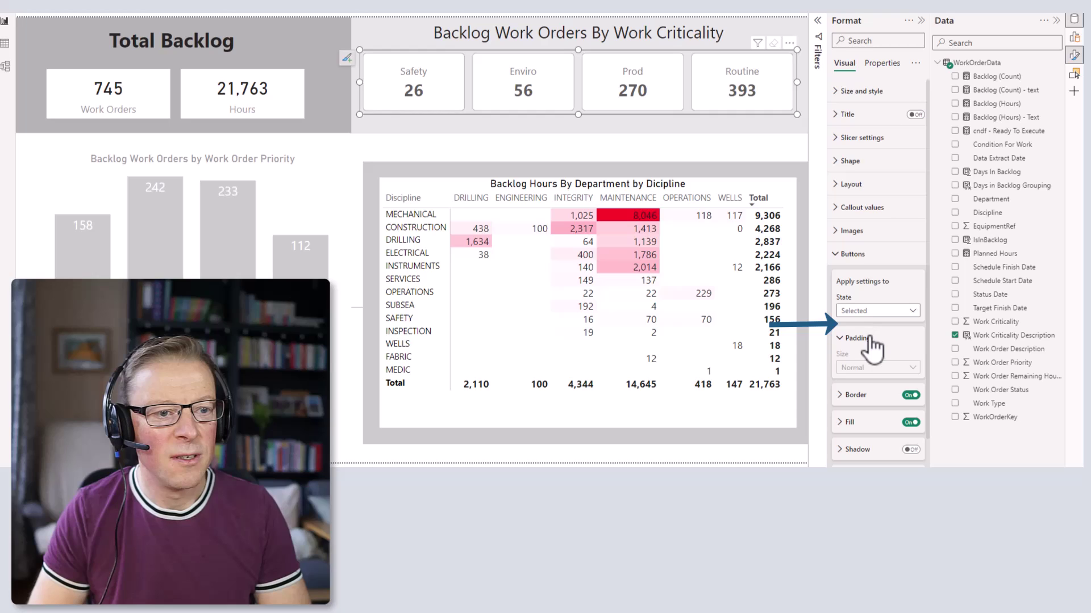
scroll(877, 357, down, 2)
click(911, 343)
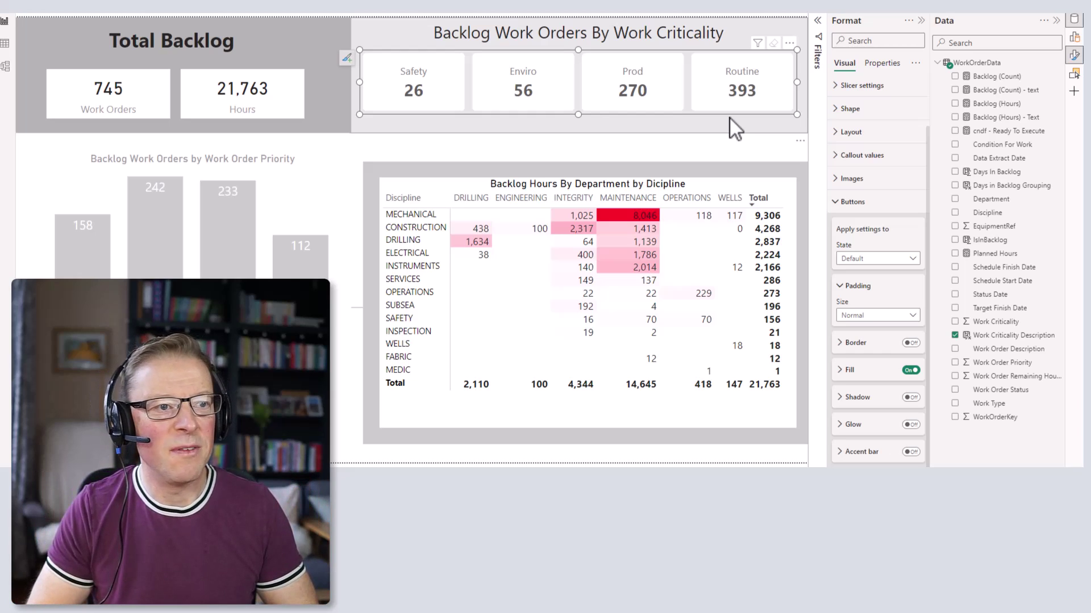
click(875, 261)
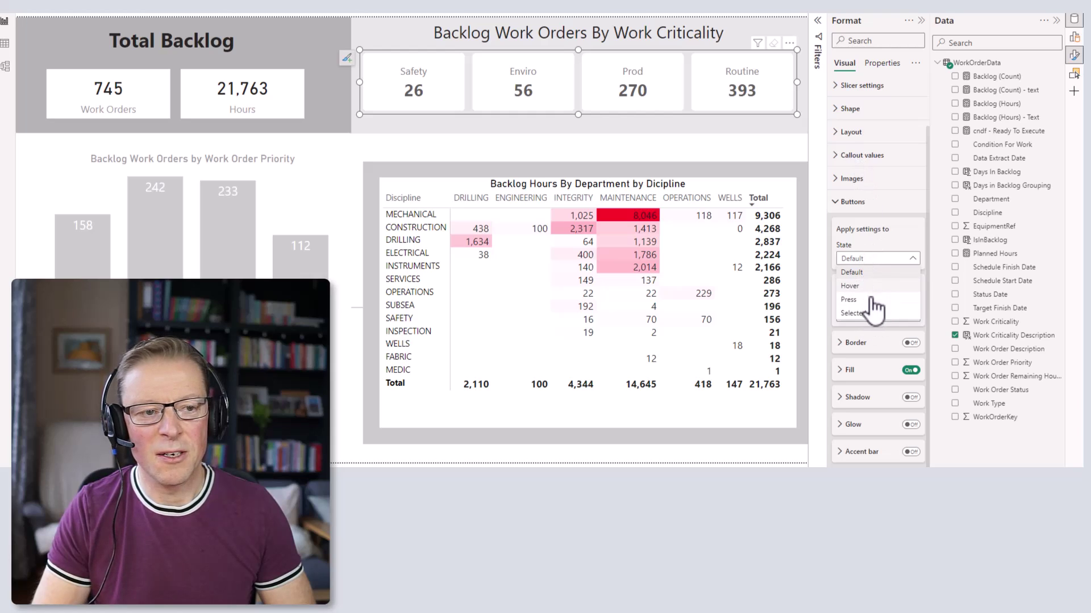
click(912, 259)
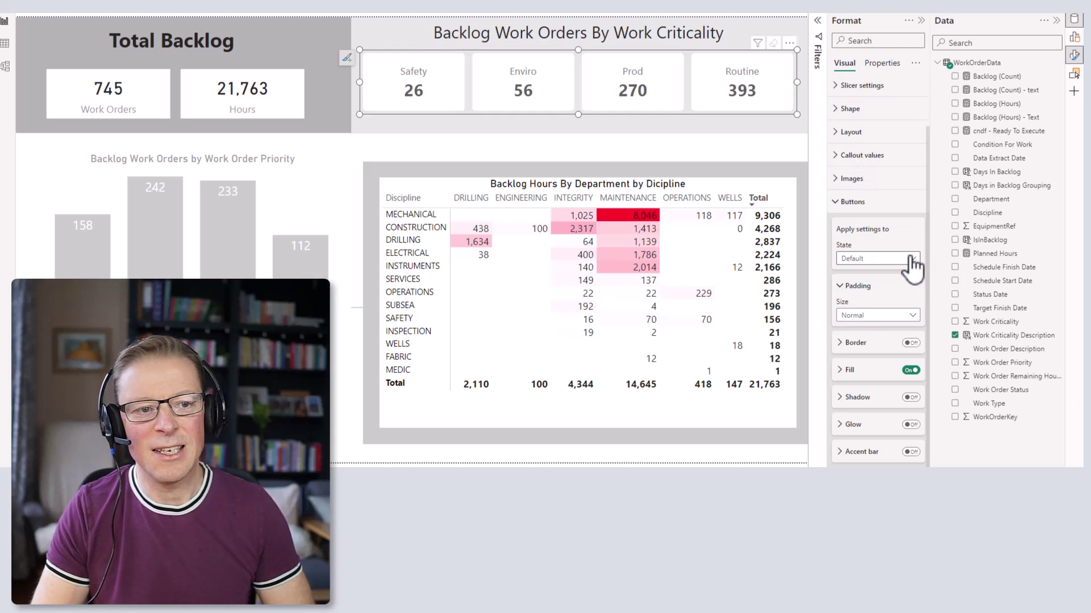